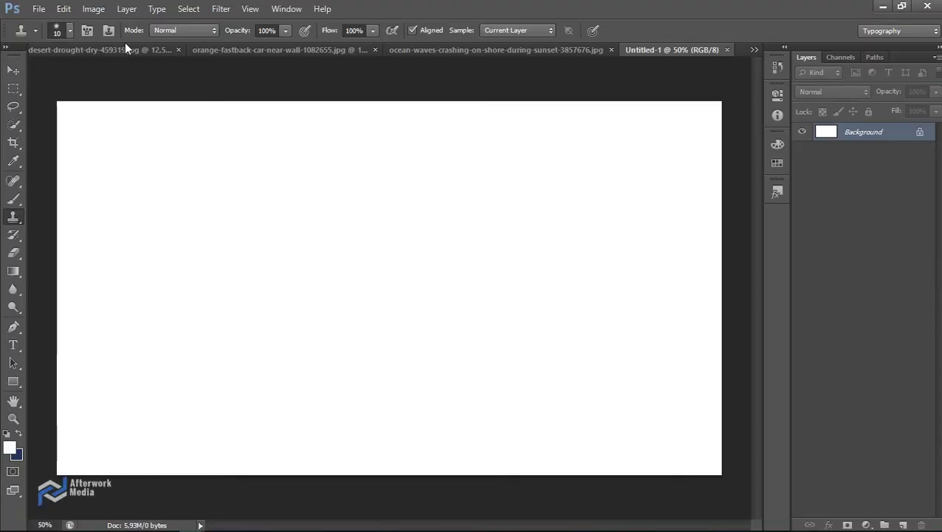
# - Bring the daylight-desert-drought-dry-459319.jpg dunes photo to the front
pyautogui.click(114, 52)
# - Copy the desert photo into Untitled-1, then shrink it and squash its height from the top
pyautogui.click(14, 71)
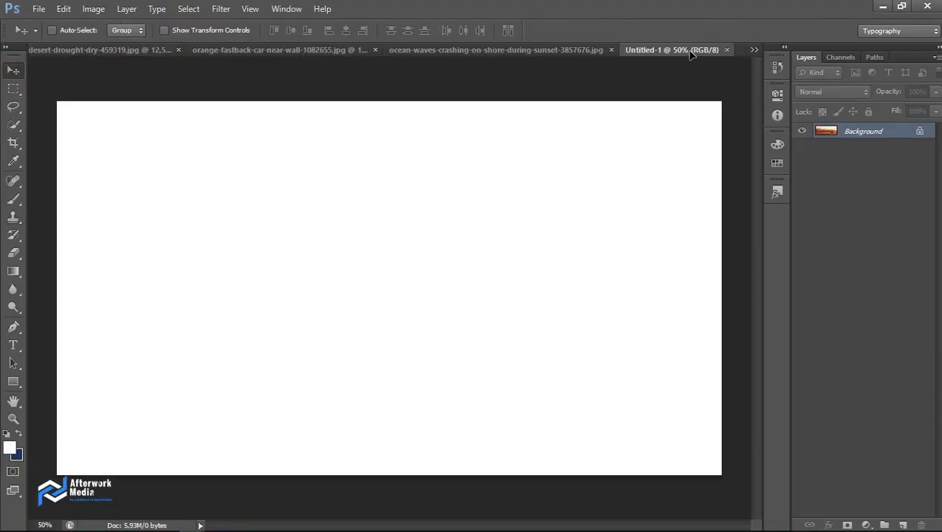
pyautogui.moveTo(434, 317); pyautogui.dragTo(479, 287)
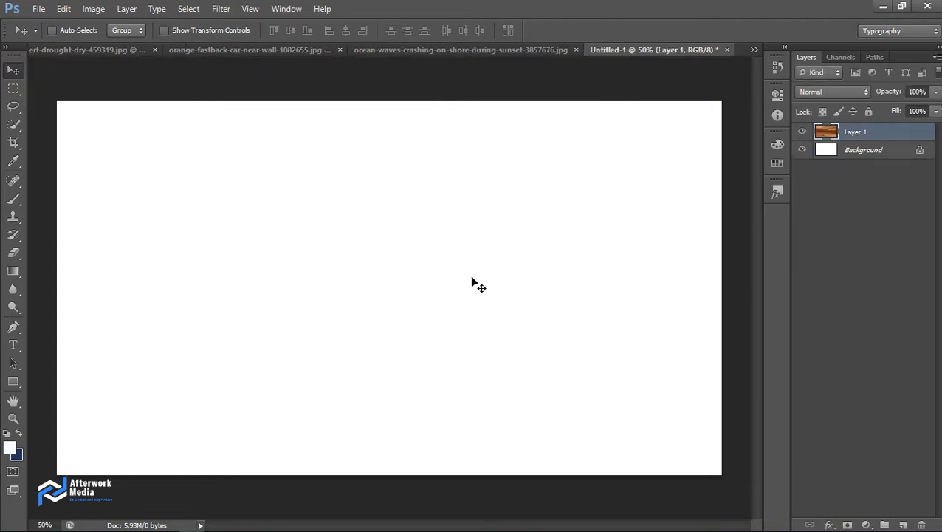
pyautogui.scroll(-5, 473, 283)
pyautogui.hotkey('ctrl', 't')
pyautogui.moveTo(707, 396)
pyautogui.mouseDown()
pyautogui.moveTo(473, 304)
pyautogui.moveTo(613, 369)
pyautogui.mouseUp()
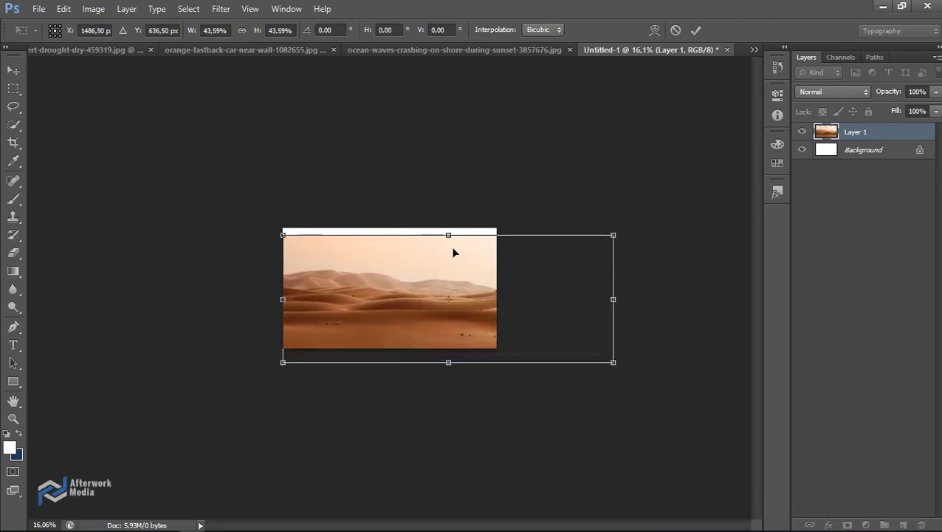
pyautogui.moveTo(449, 241); pyautogui.dragTo(448, 262)
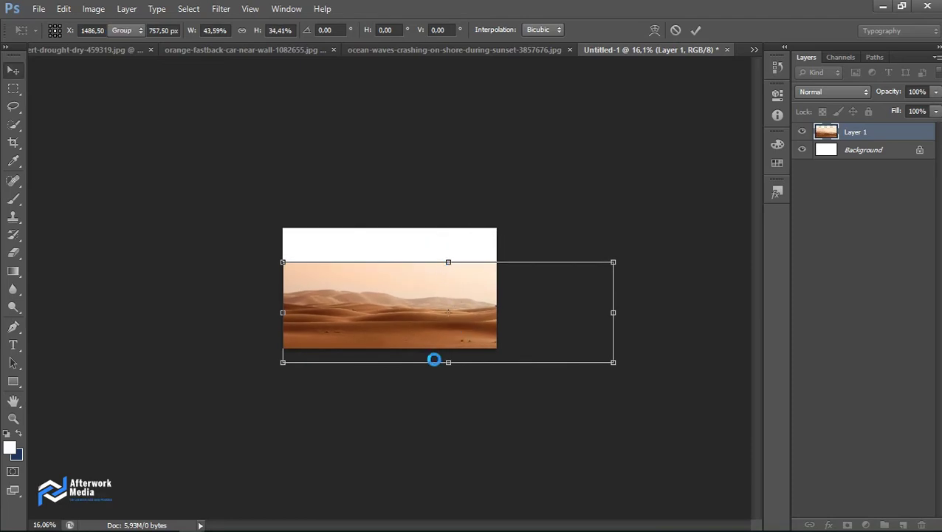
# - Re-transform the desert layer to span the canvas width, with its bottom on the canvas edge
pyautogui.scroll(2, 414, 347)
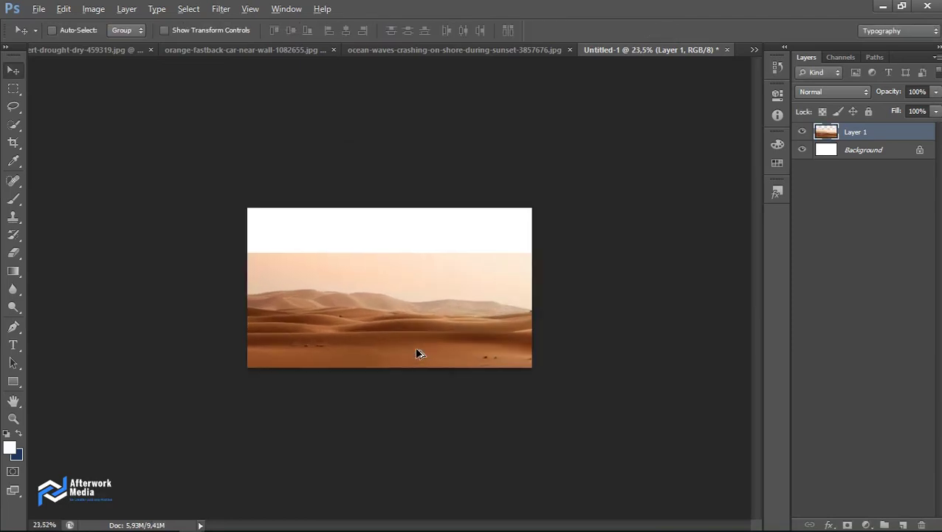
pyautogui.scroll(4, 414, 346)
pyautogui.scroll(1, 415, 353)
pyautogui.scroll(-3, 475, 259)
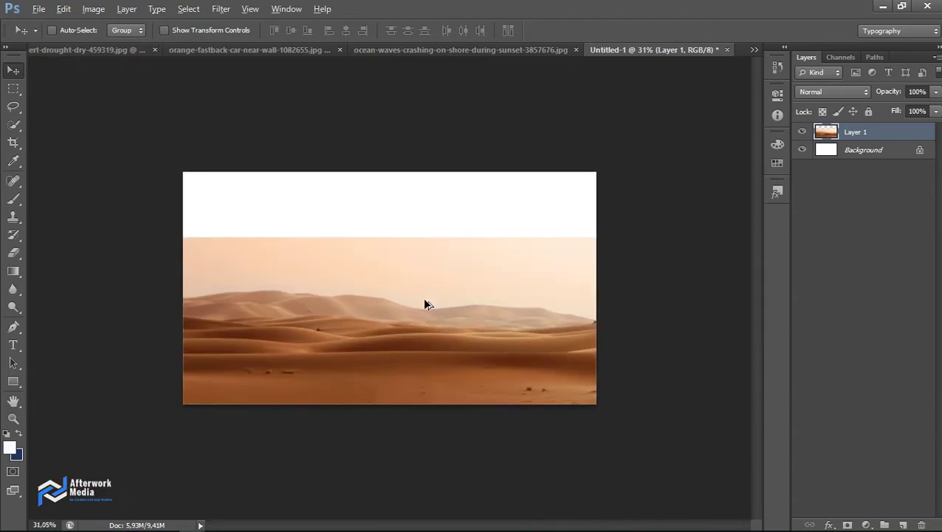
pyautogui.hotkey('ctrl', 't')
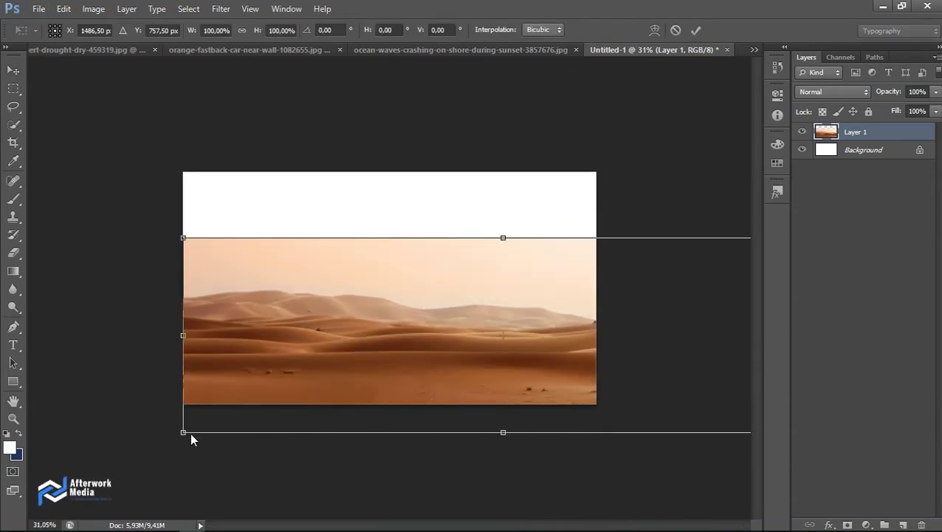
pyautogui.moveTo(182, 432); pyautogui.dragTo(166, 438)
pyautogui.moveTo(238, 370); pyautogui.dragTo(258, 373)
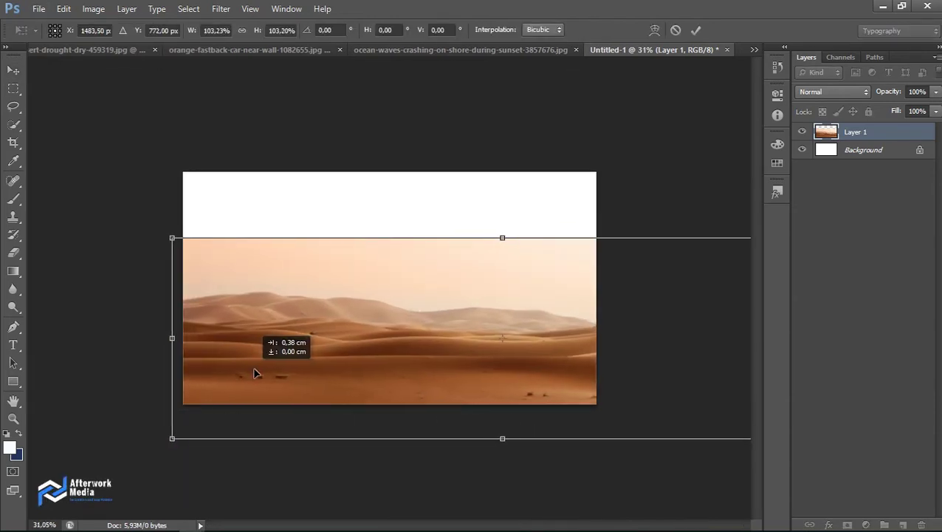
pyautogui.moveTo(514, 440); pyautogui.dragTo(514, 404)
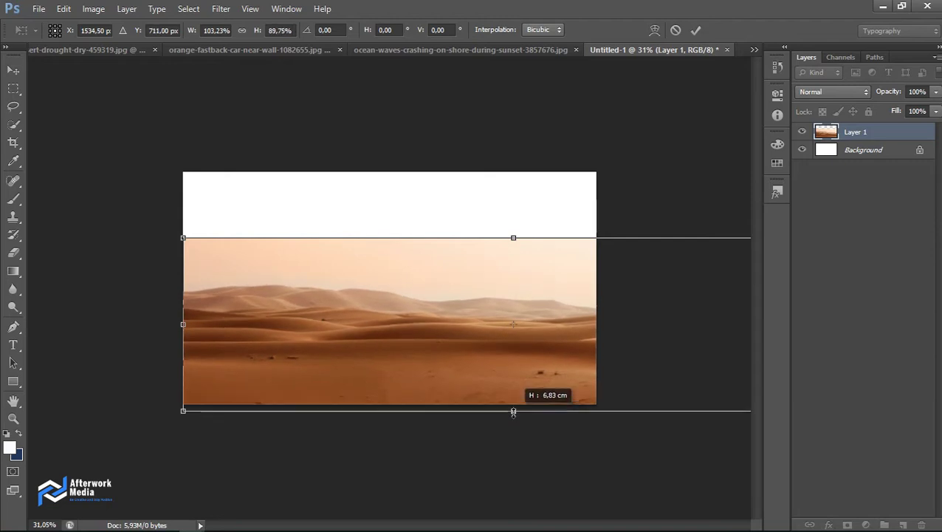
pyautogui.press('Return')
pyautogui.scroll(3, 616, 414)
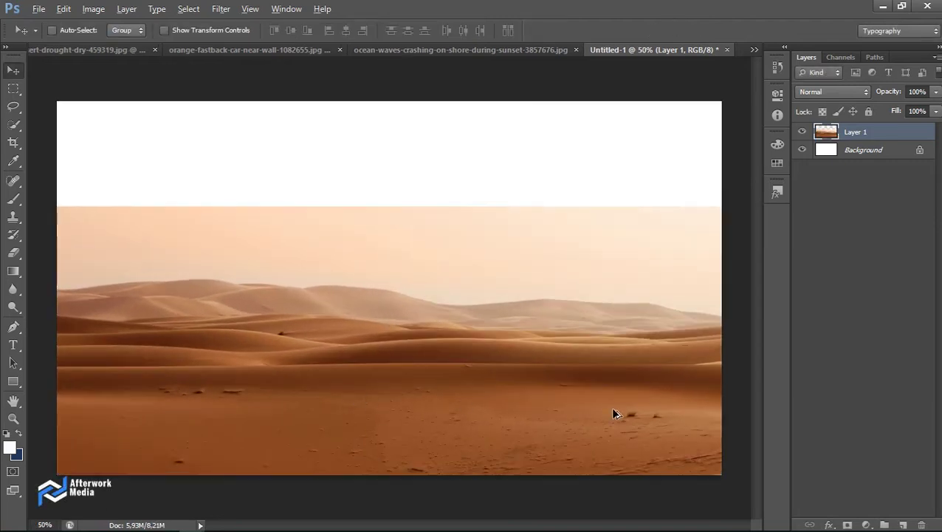
pyautogui.scroll(2, 662, 438)
pyautogui.scroll(2, 151, 287)
pyautogui.click(14, 180)
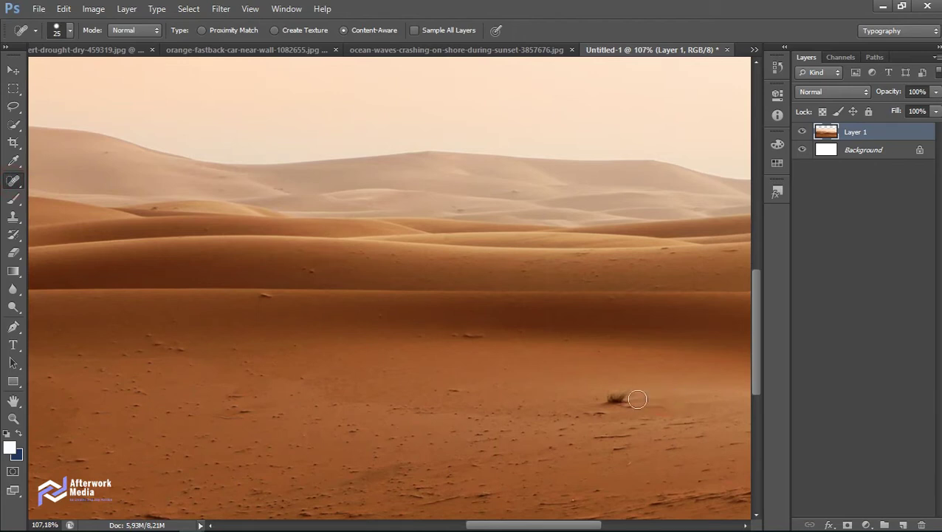
# - Spot-heal the dark tuft, specks and dune spots across the sand
pyautogui.moveTo(607, 399); pyautogui.dragTo(602, 402)
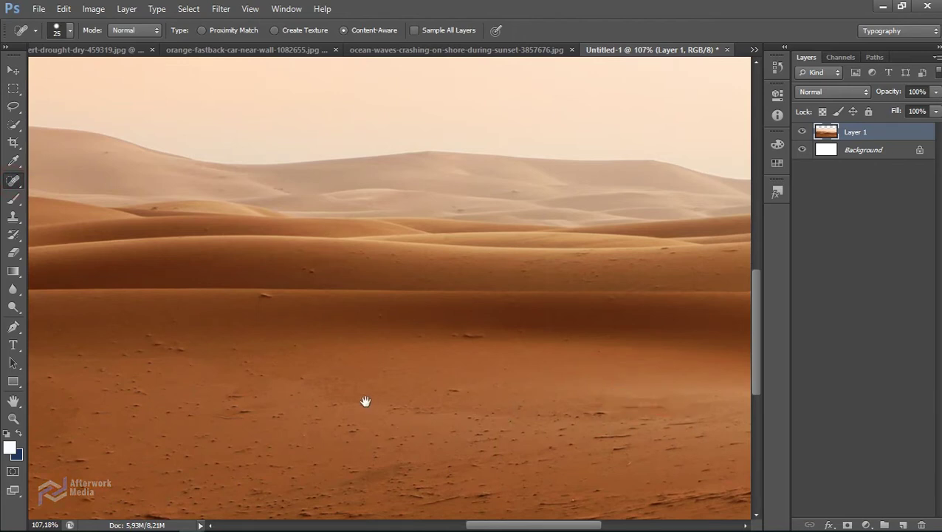
pyautogui.moveTo(370, 399); pyautogui.dragTo(519, 358)
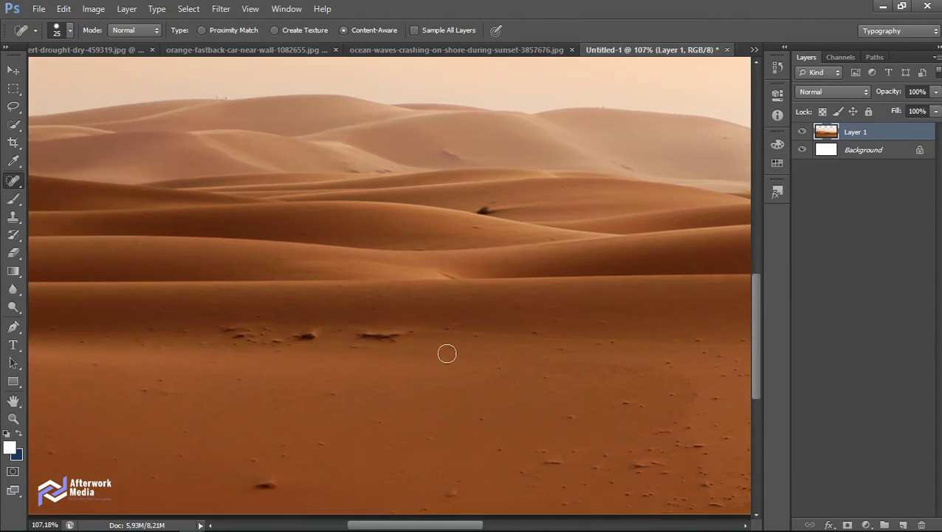
pyautogui.moveTo(360, 338); pyautogui.dragTo(319, 335)
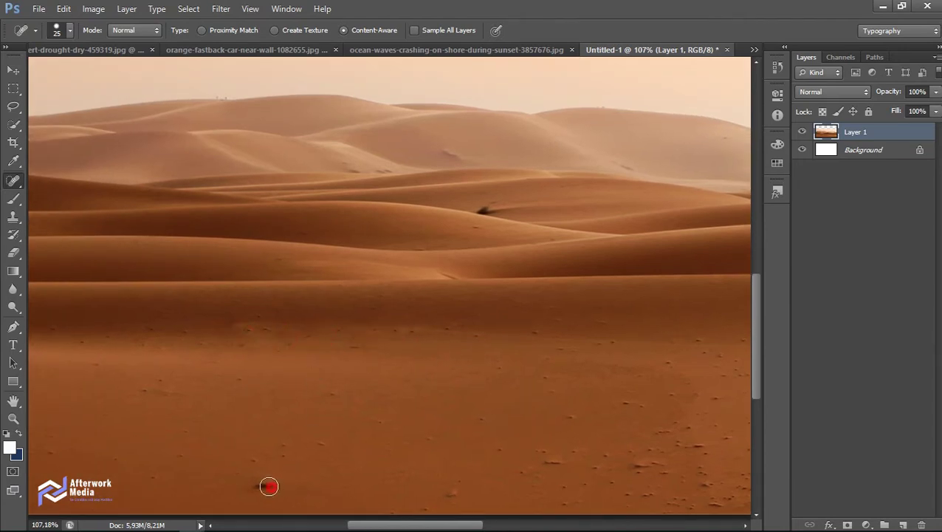
pyautogui.moveTo(476, 209); pyautogui.dragTo(486, 212)
pyautogui.moveTo(379, 341)
pyautogui.mouseDown()
pyautogui.moveTo(593, 189)
pyautogui.moveTo(221, 225)
pyautogui.mouseUp()
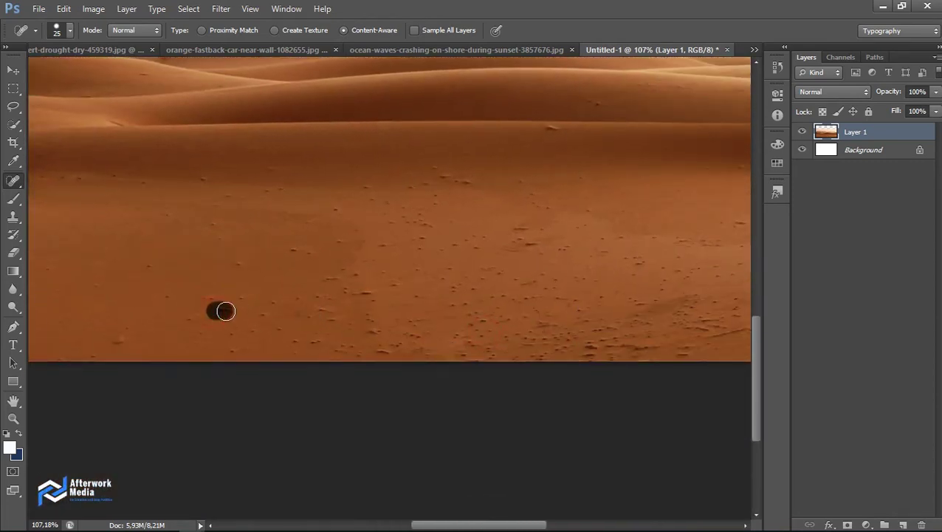
pyautogui.click(549, 131)
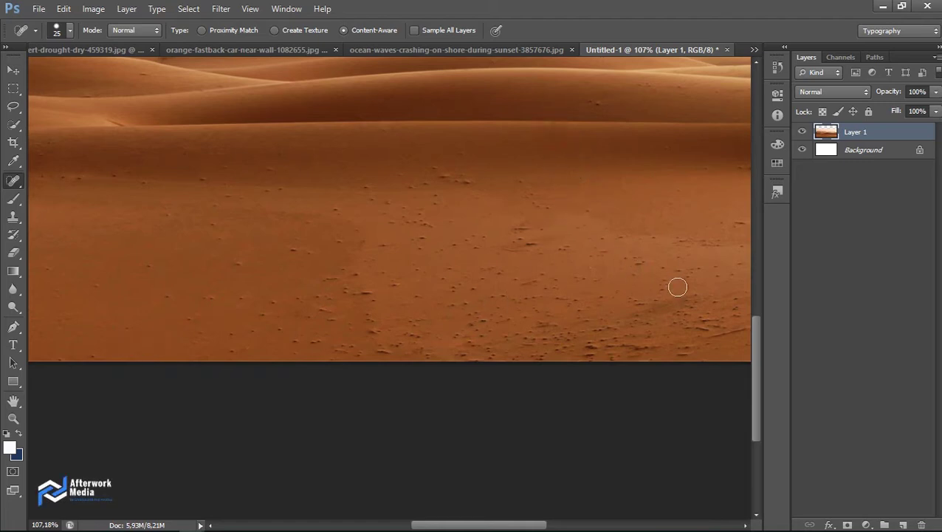
pyautogui.scroll(-2, 516, 279)
pyautogui.moveTo(617, 157); pyautogui.dragTo(616, 157)
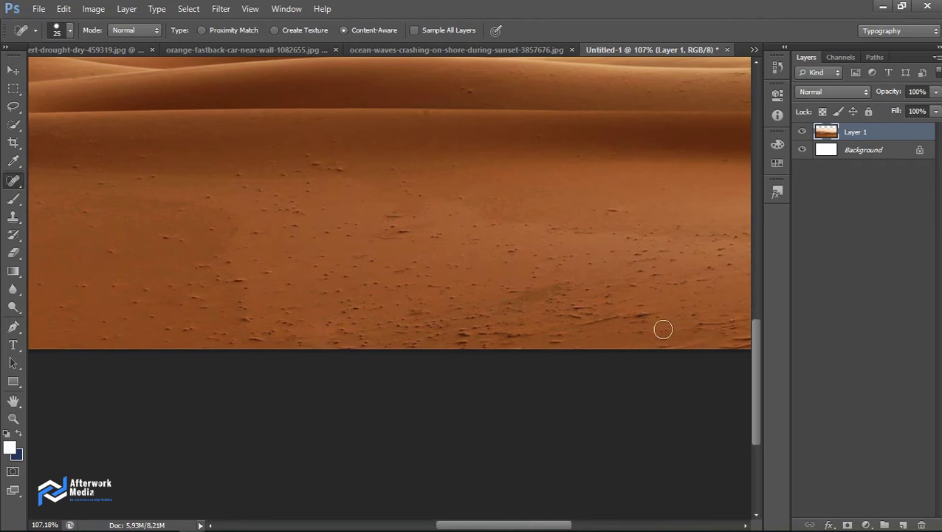
pyautogui.moveTo(624, 321); pyautogui.dragTo(626, 322)
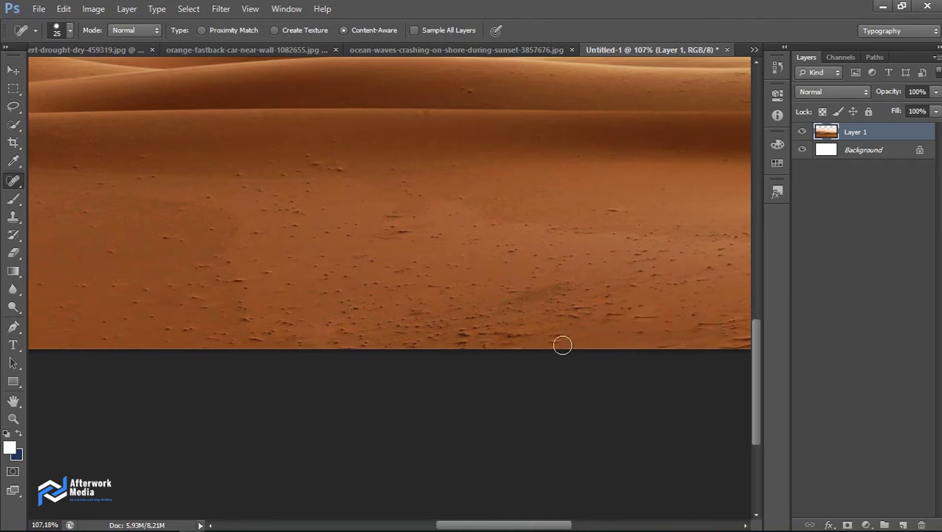
pyautogui.moveTo(464, 333); pyautogui.dragTo(463, 333)
# - Spot-heal the remaining marks in the lower-right sand and on the dunes
pyautogui.scroll(-2, 399, 243)
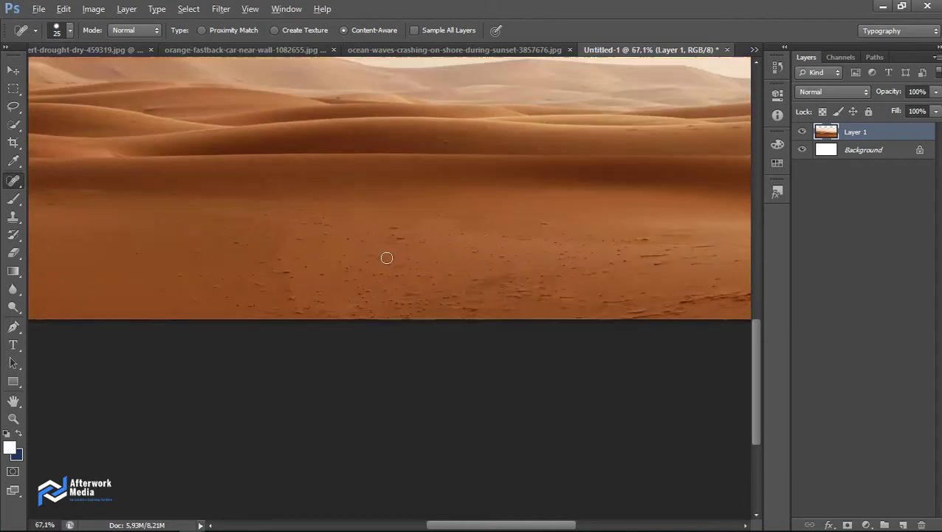
pyautogui.scroll(-2, 385, 259)
pyautogui.scroll(1, 620, 121)
pyautogui.moveTo(632, 348); pyautogui.dragTo(458, 217)
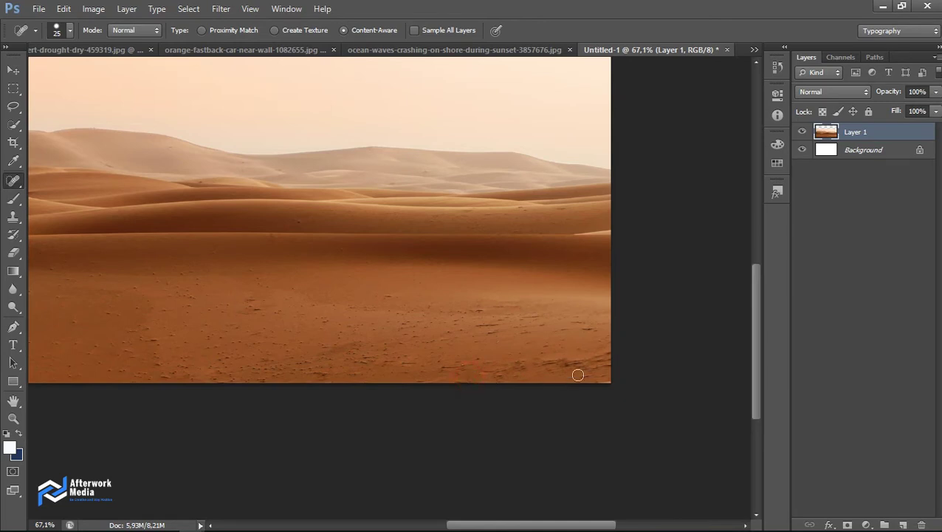
pyautogui.click(576, 321)
pyautogui.scroll(-1, 627, 361)
pyautogui.scroll(3, 391, 342)
pyautogui.scroll(2, 446, 320)
pyautogui.click(453, 309)
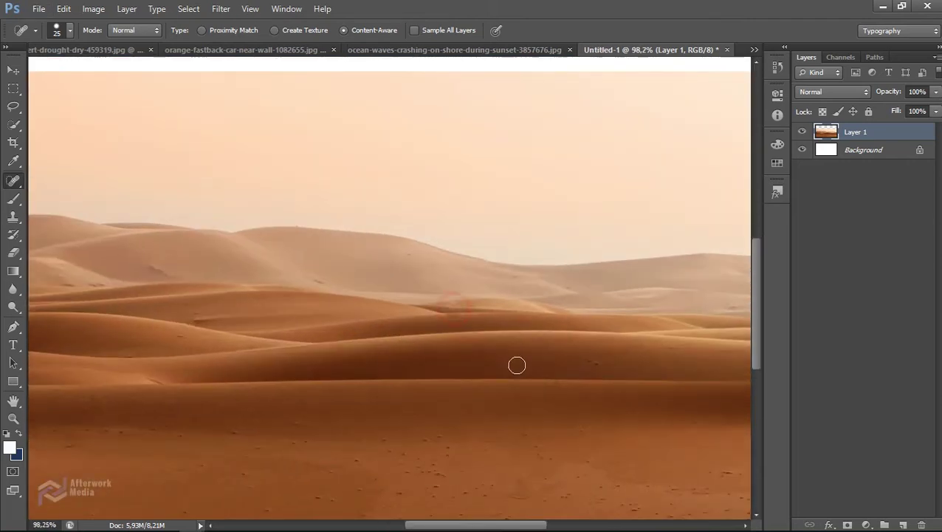
pyautogui.scroll(-3, 456, 383)
pyautogui.scroll(-1, 452, 390)
pyautogui.scroll(1, 363, 417)
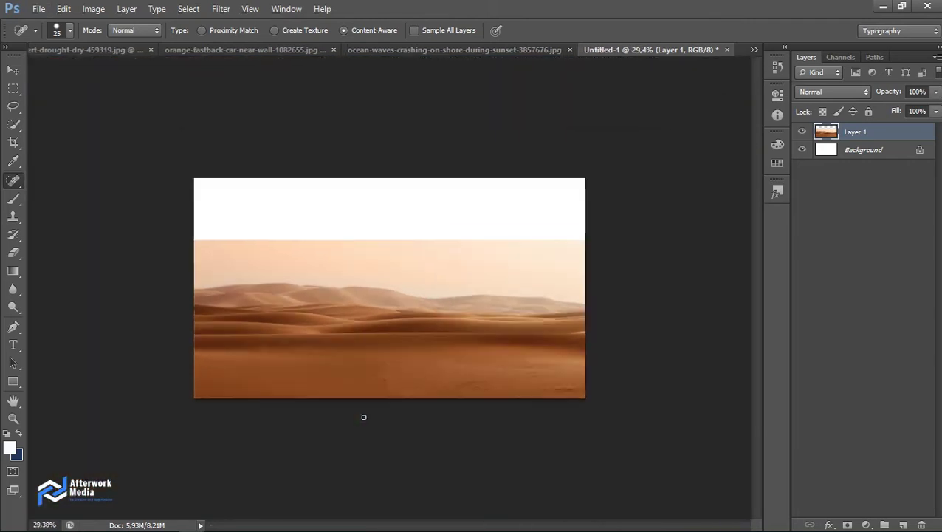
pyautogui.hotkey('ctrl', 't')
# - Lower the desert layer's top edge and fade it out with a layer-mask gradient
pyautogui.moveTo(506, 240); pyautogui.dragTo(506, 259)
pyautogui.press('Return')
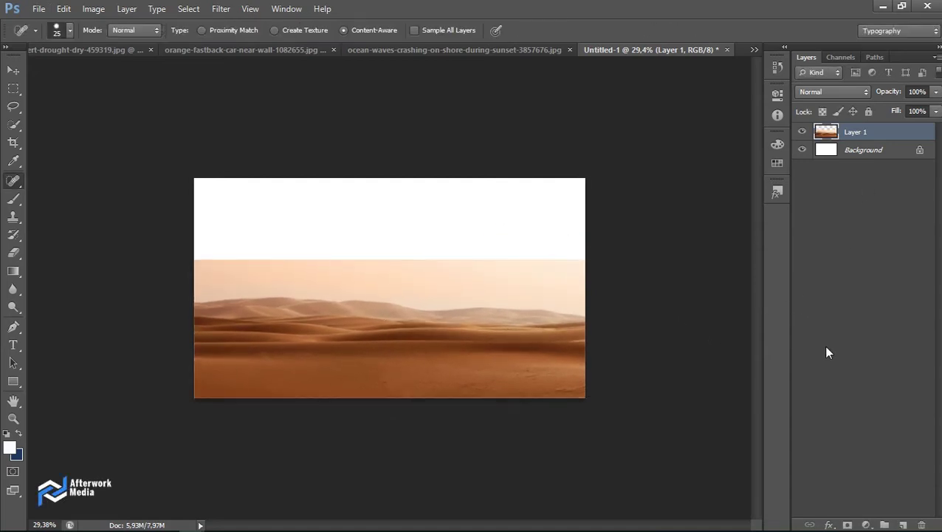
pyautogui.click(846, 524)
pyautogui.click(13, 271)
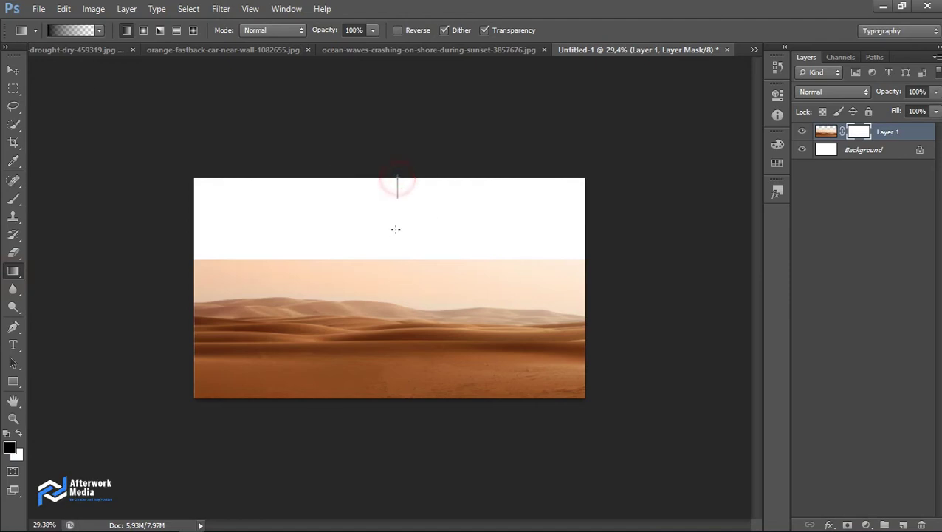
pyautogui.moveTo(393, 309); pyautogui.dragTo(394, 308)
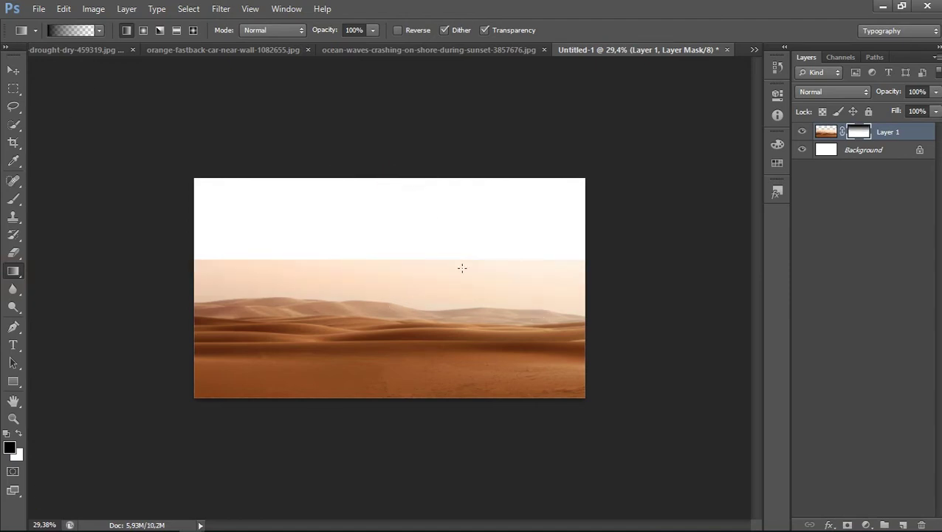
pyautogui.moveTo(419, 178); pyautogui.dragTo(404, 285)
pyautogui.moveTo(402, 320); pyautogui.dragTo(402, 319)
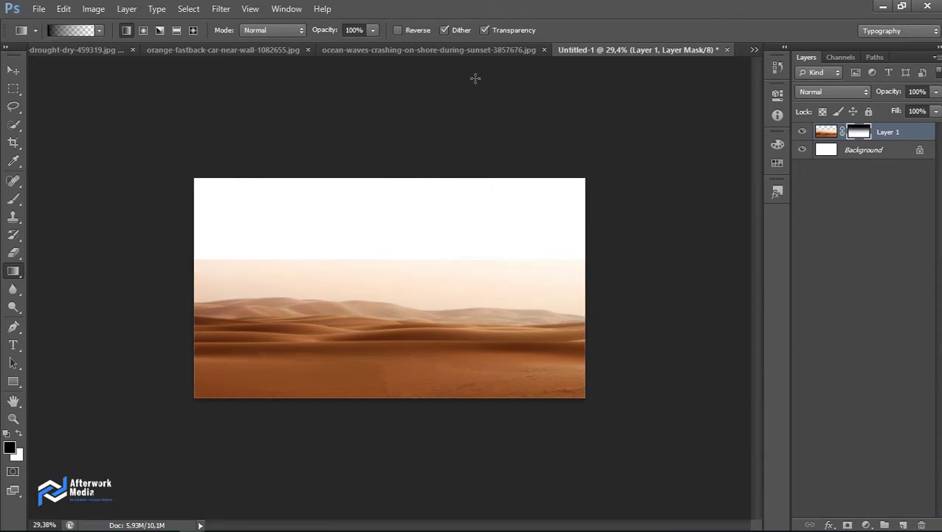
# - Copy the ocean sunset photo into the canvas as Layer 2, below the desert layer
pyautogui.click(473, 52)
pyautogui.click(12, 74)
pyautogui.moveTo(396, 290); pyautogui.dragTo(753, 206)
pyautogui.moveTo(883, 131); pyautogui.dragTo(886, 153)
# - Scale and stretch the ocean layer to cover the whole canvas
pyautogui.hotkey('ctrl', 't')
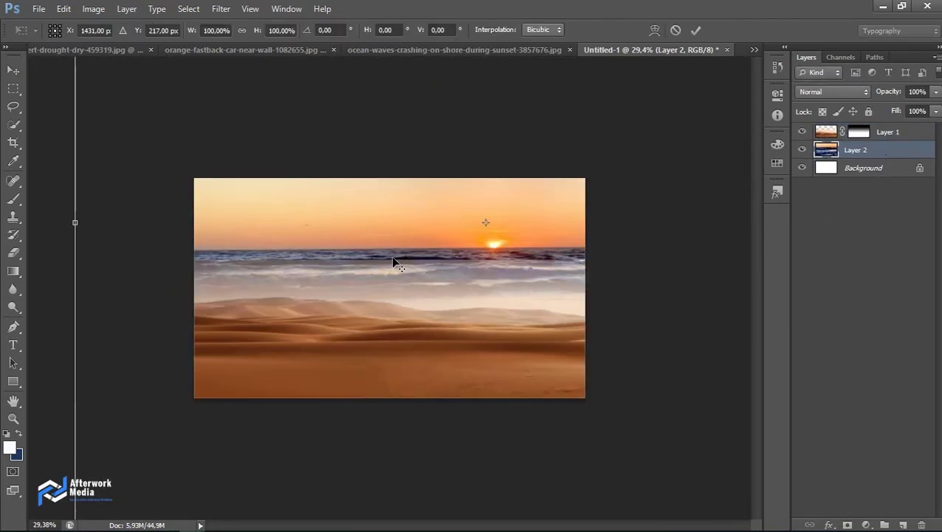
pyautogui.hotkey('ctrl', '0')
pyautogui.moveTo(683, 70); pyautogui.dragTo(526, 171)
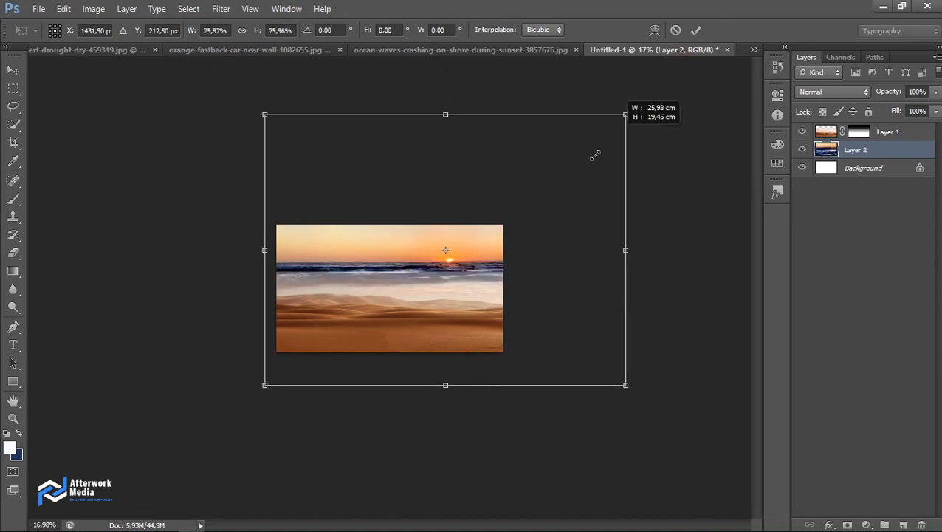
pyautogui.moveTo(475, 235)
pyautogui.mouseDown()
pyautogui.moveTo(404, 288)
pyautogui.moveTo(387, 288)
pyautogui.mouseUp()
pyautogui.moveTo(440, 347); pyautogui.dragTo(503, 353)
pyautogui.moveTo(391, 352); pyautogui.dragTo(392, 353)
pyautogui.press('Return')
pyautogui.hotkey('ctrl', '+')
pyautogui.hotkey('ctrl', '+')
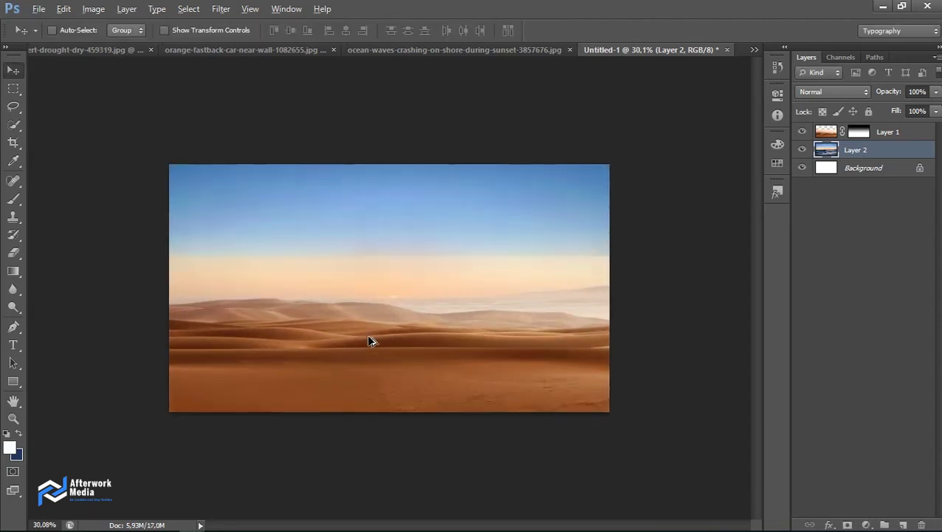
pyautogui.hotkey('ctrl', '0')
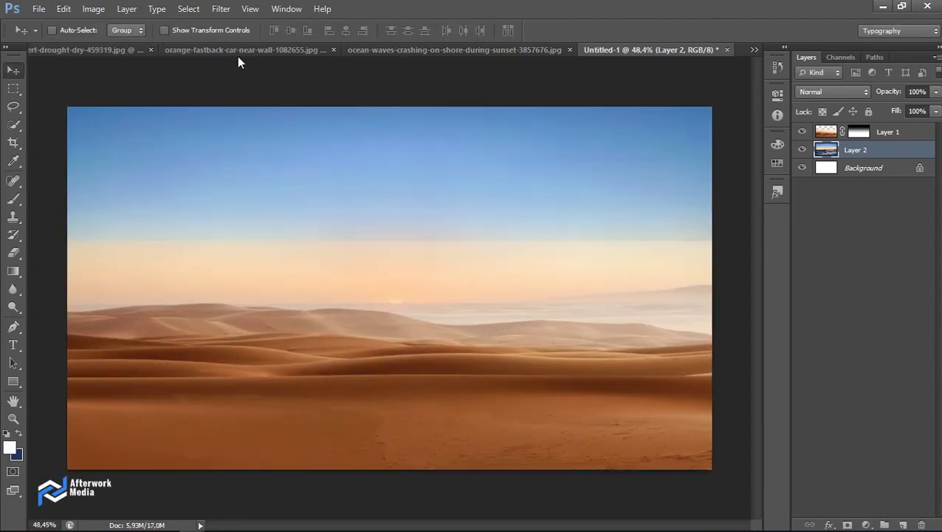
# - On the car photo, load the saved car outline path as a selection, then deselect
pyautogui.click(236, 53)
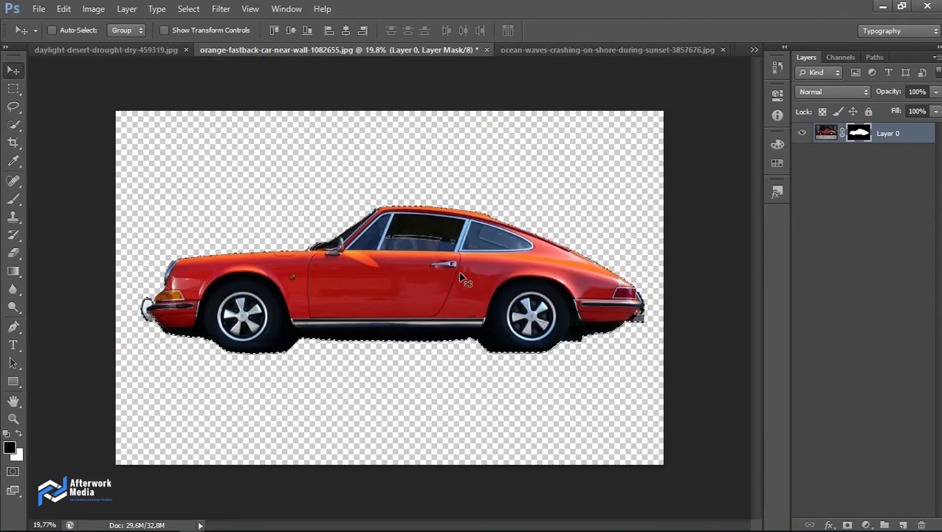
pyautogui.click(875, 57)
pyautogui.click(806, 57)
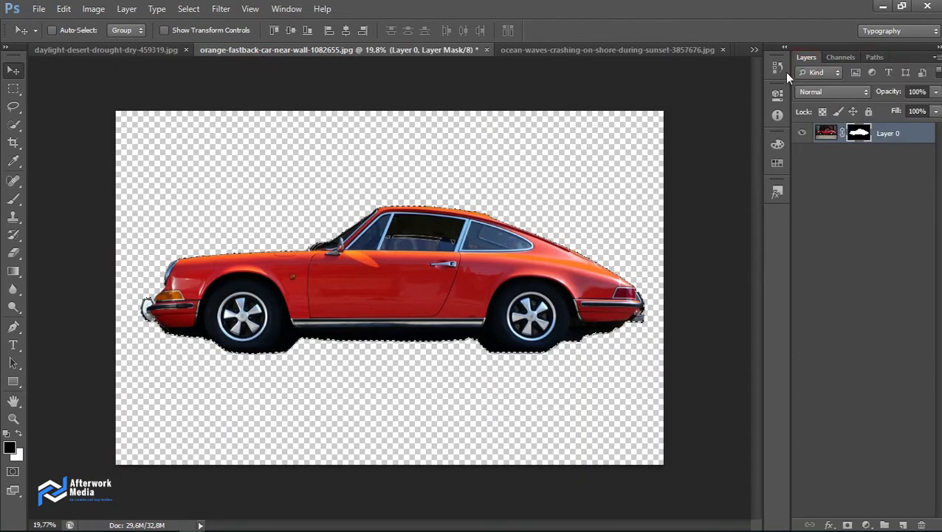
pyautogui.click(875, 57)
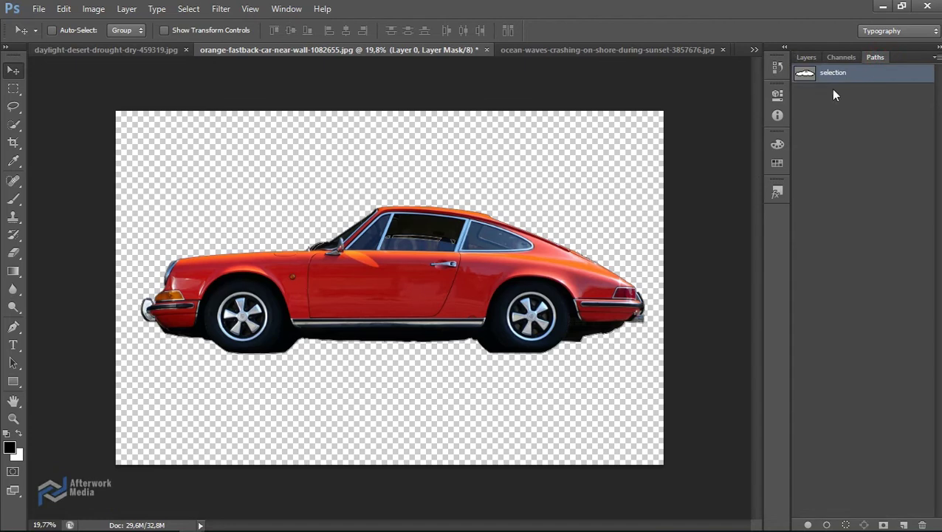
pyautogui.keyDown('ctrl'); pyautogui.click(806, 76); pyautogui.keyUp('ctrl')
pyautogui.click(806, 57)
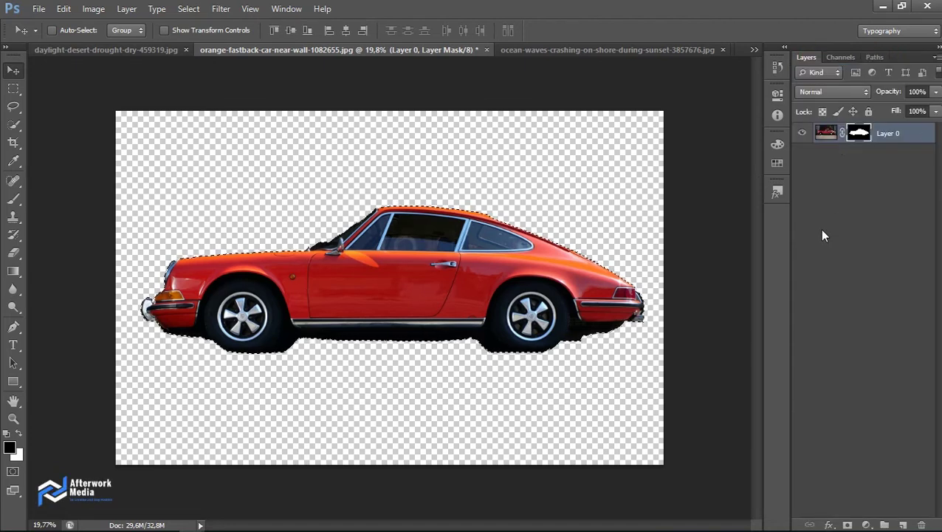
pyautogui.hotkey('ctrl', 'd')
# - Replace Layer 0's mask with one built from the saved 'selection' path, and close the desert photo
pyautogui.rightClick(851, 134)
pyautogui.click(824, 161)
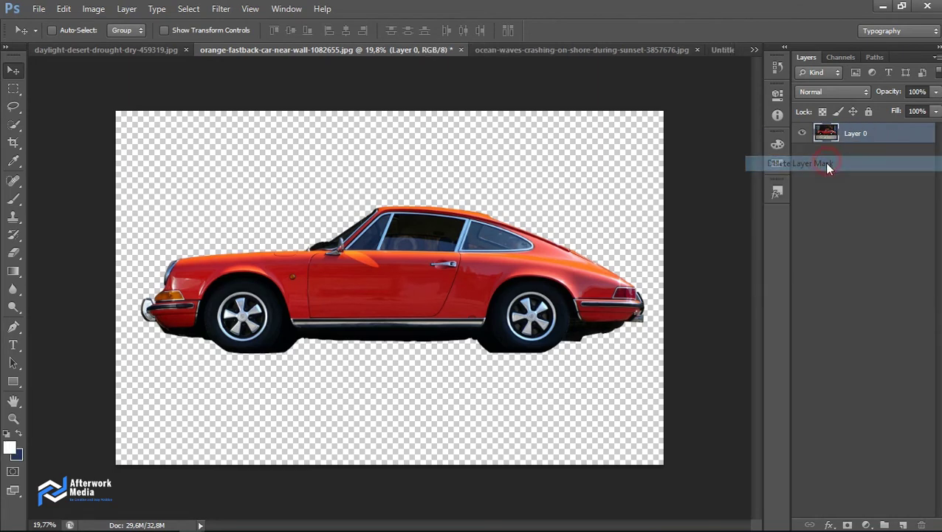
pyautogui.click(867, 60)
pyautogui.keyDown('ctrl'); pyautogui.click(804, 72); pyautogui.keyUp('ctrl')
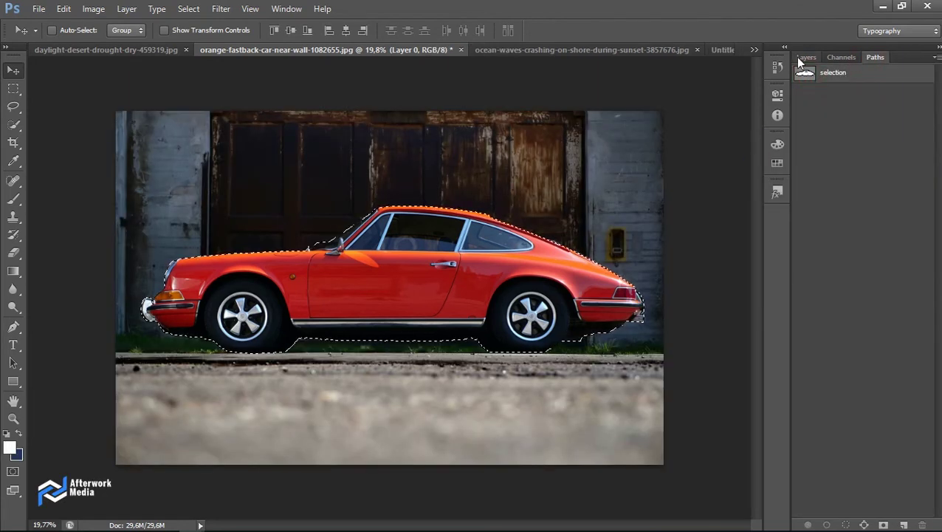
pyautogui.click(807, 57)
pyautogui.click(846, 524)
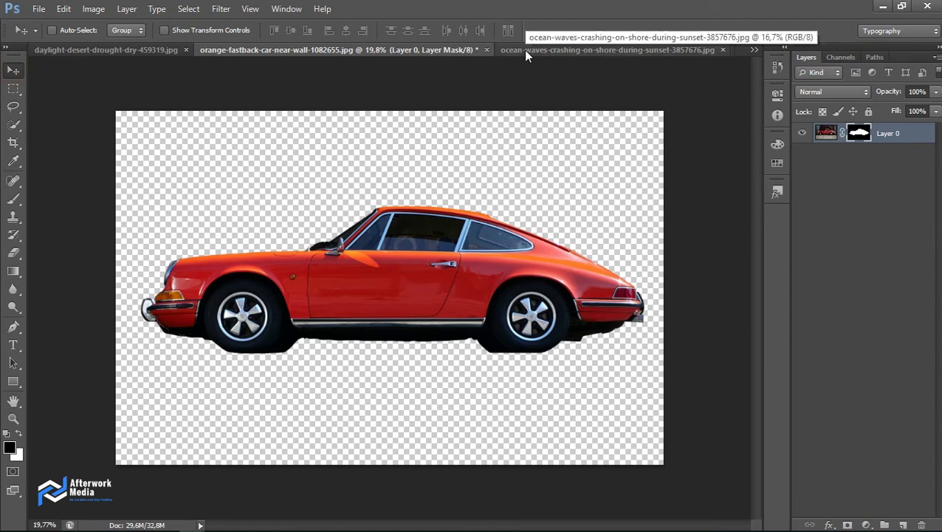
pyautogui.click(186, 49)
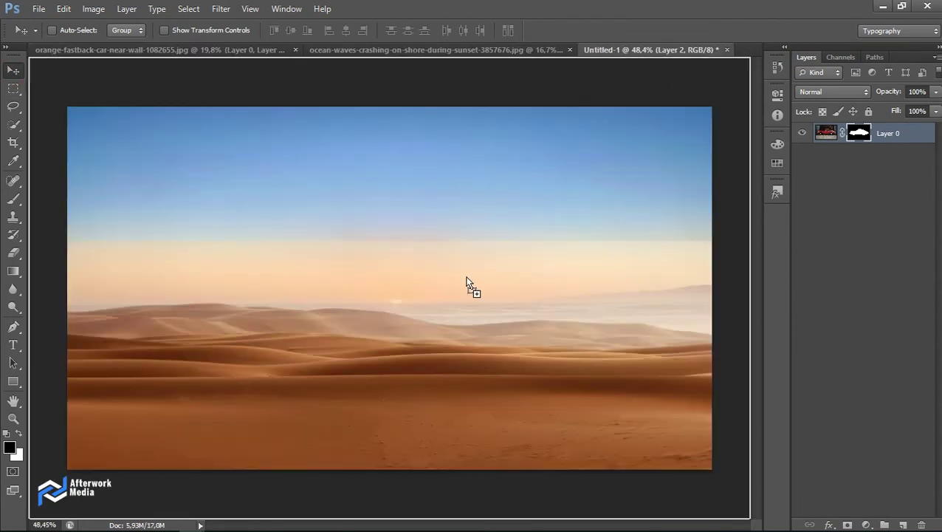
# - Place the car layer above the desert layers, scaled to about 30% and centred
pyautogui.moveTo(521, 279); pyautogui.dragTo(553, 305)
pyautogui.hotkey('ctrl', '-')
pyautogui.moveTo(888, 149); pyautogui.dragTo(888, 127)
pyautogui.hotkey('ctrl', 't')
pyautogui.moveTo(615, 84); pyautogui.dragTo(341, 258)
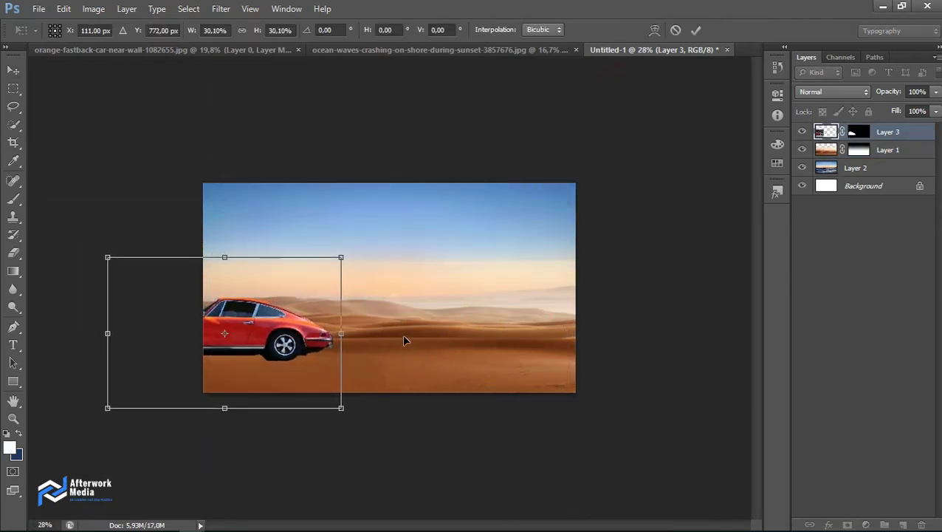
pyautogui.moveTo(276, 327); pyautogui.dragTo(437, 338)
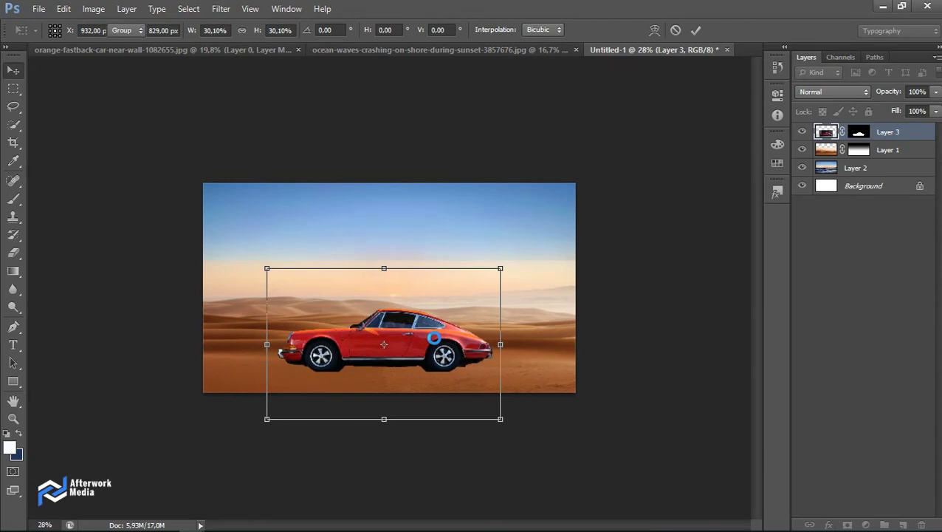
pyautogui.press('Return')
# - Flip the car horizontally so it faces right
pyautogui.rightClick(433, 338)
pyautogui.press('Escape')
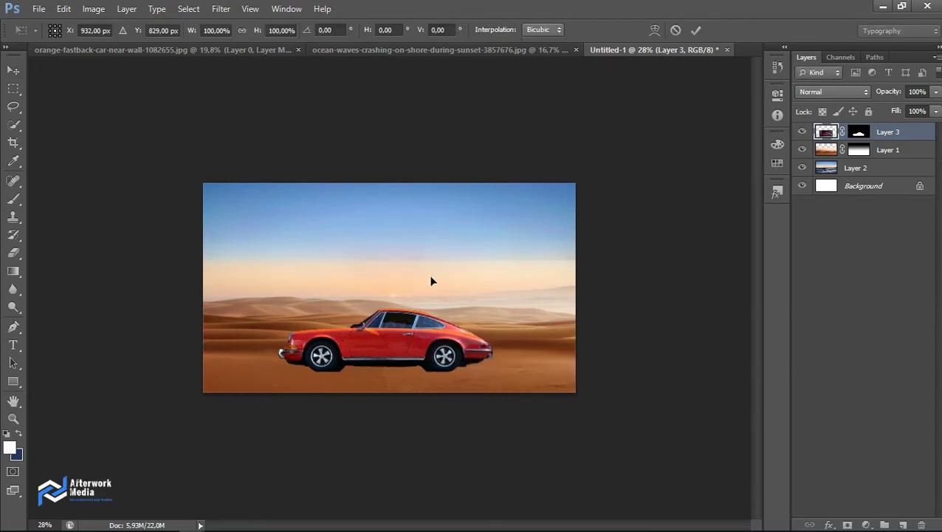
pyautogui.rightClick(427, 345)
pyautogui.click(463, 309)
pyautogui.press('Return')
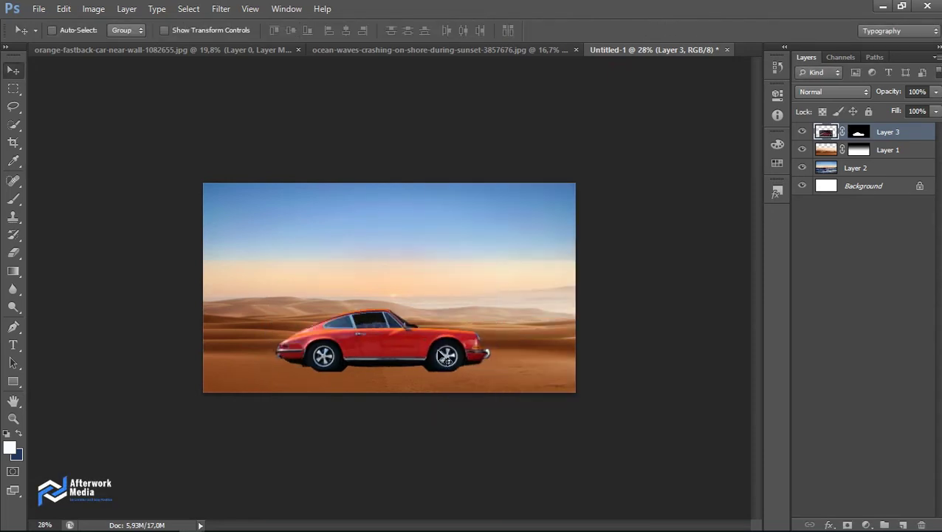
pyautogui.scroll(1, 353, 357)
pyautogui.scroll(1, 384, 376)
pyautogui.scroll(1, 392, 385)
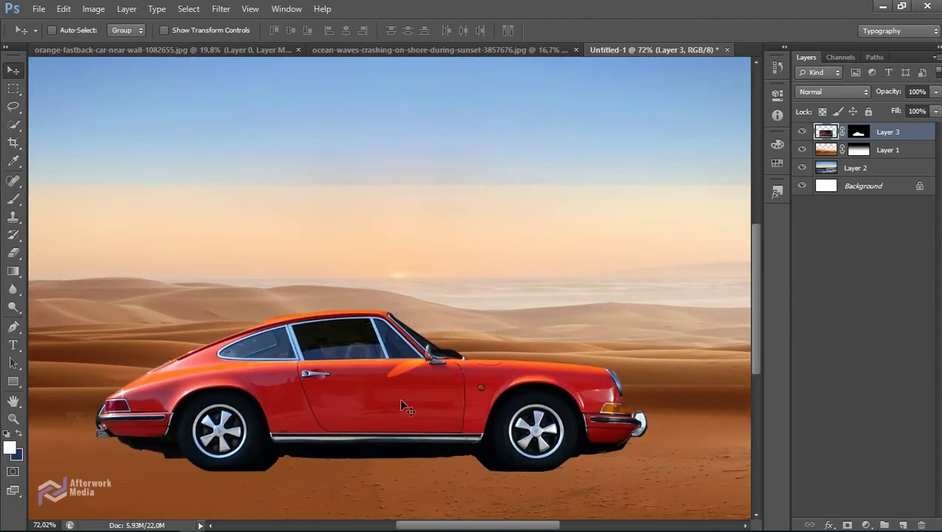
# - Shrink the car slightly and lower it onto the sand
pyautogui.hotkey('ctrl', 't')
pyautogui.moveTo(526, 349)
pyautogui.mouseDown()
pyautogui.moveTo(526, 288)
pyautogui.moveTo(521, 312)
pyautogui.mouseUp()
pyautogui.moveTo(668, 170); pyautogui.dragTo(639, 220)
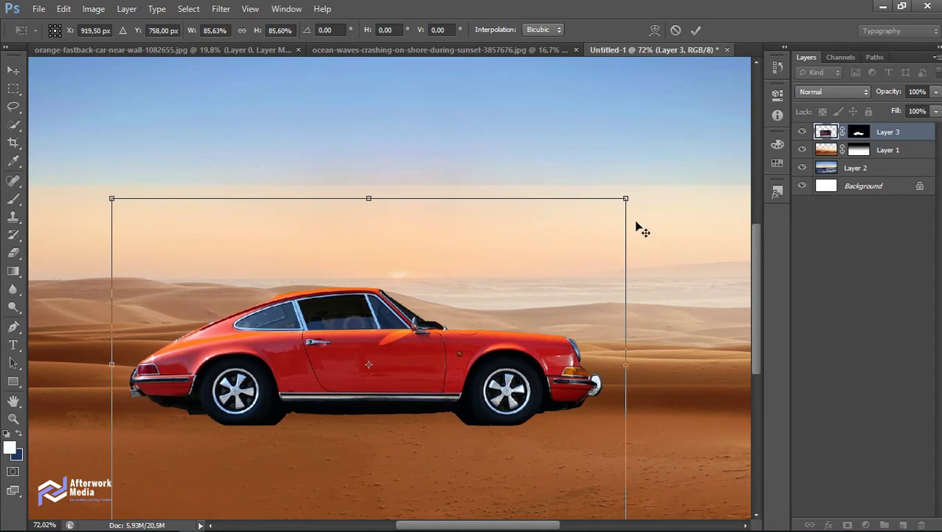
pyautogui.press('Return')
pyautogui.moveTo(415, 364)
pyautogui.mouseDown()
pyautogui.moveTo(419, 397)
pyautogui.moveTo(429, 396)
pyautogui.mouseUp()
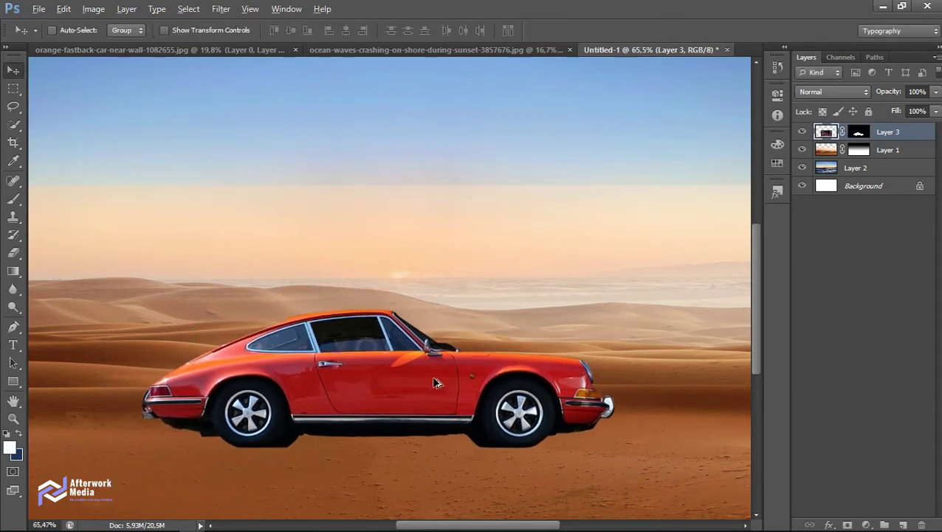
pyautogui.scroll(-3, 369, 414)
pyautogui.scroll(3, 335, 427)
pyautogui.scroll(-1, 475, 412)
pyautogui.scroll(-1, 475, 412)
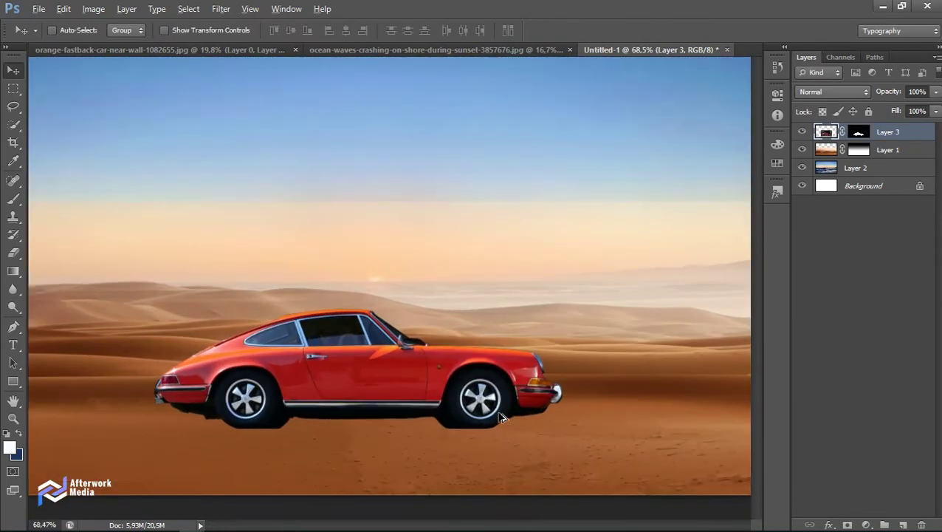
pyautogui.scroll(2, 475, 412)
pyautogui.scroll(1, 443, 406)
pyautogui.scroll(1, 600, 316)
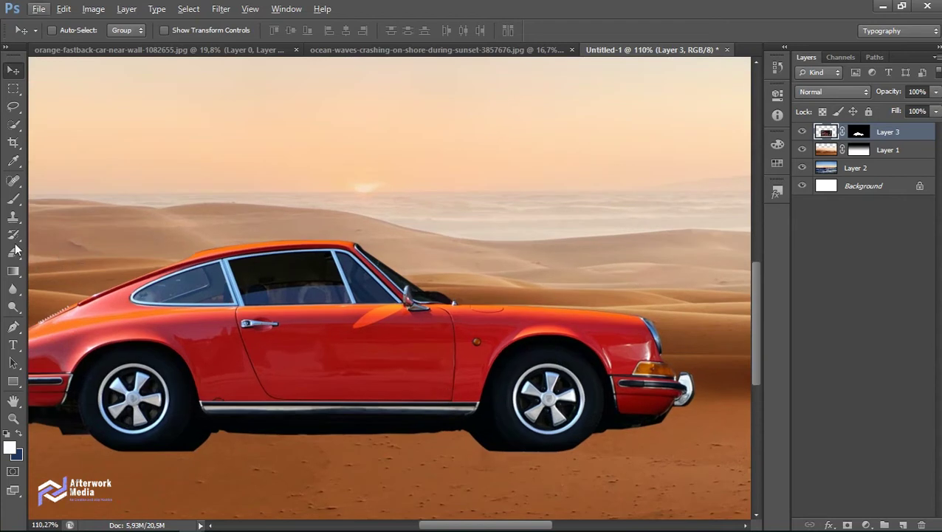
pyautogui.click(13, 105)
pyautogui.rightClick(19, 109)
pyautogui.click(63, 120)
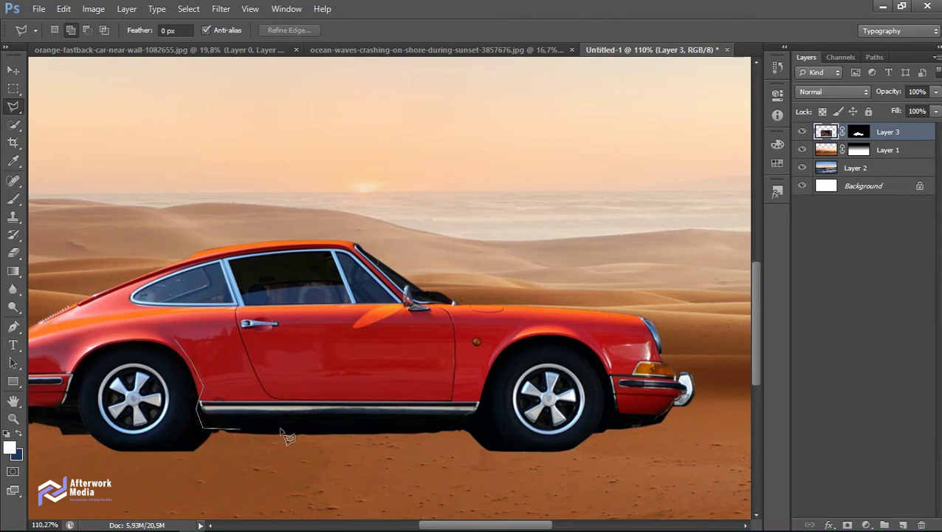
# - Lasso the car's lower door and sill and copy them onto a new Layer 4
pyautogui.click(478, 419)
pyautogui.click(482, 398)
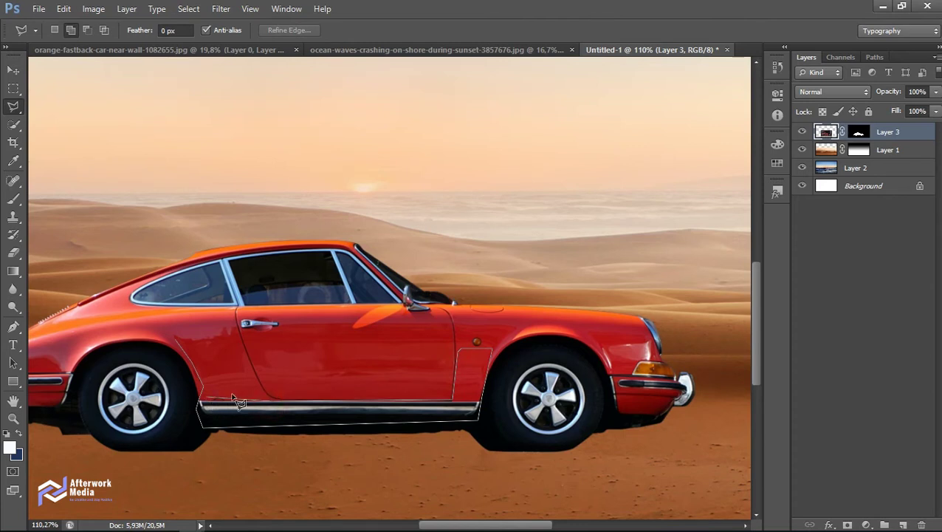
pyautogui.click(260, 399)
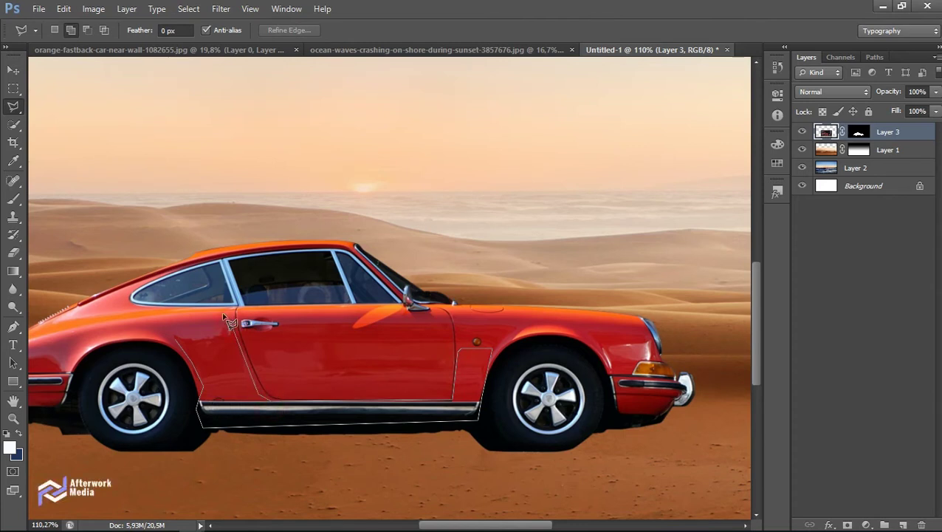
pyautogui.click(176, 345)
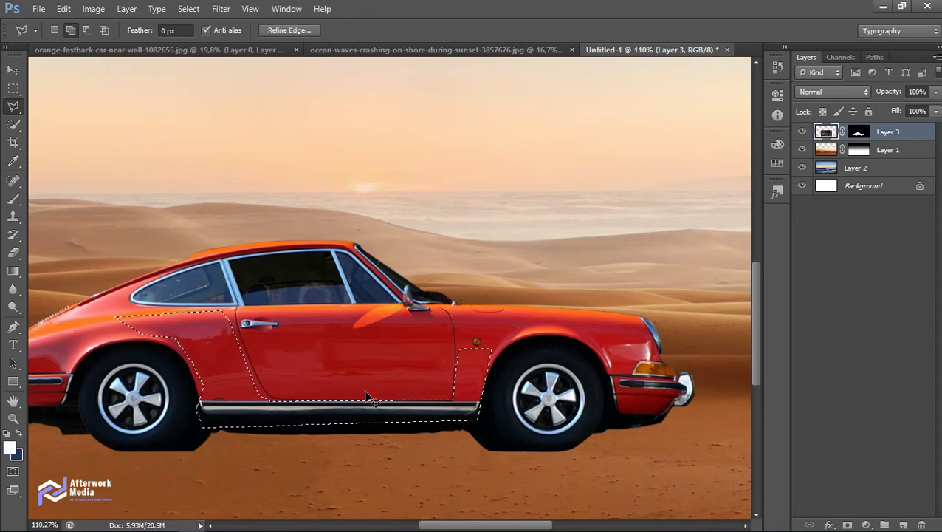
pyautogui.hotkey('ctrl', 'j')
# - Shift Layer 4's copied panel left along the car's side and add a layer mask
pyautogui.click(16, 75)
pyautogui.moveTo(332, 372); pyautogui.dragTo(442, 311)
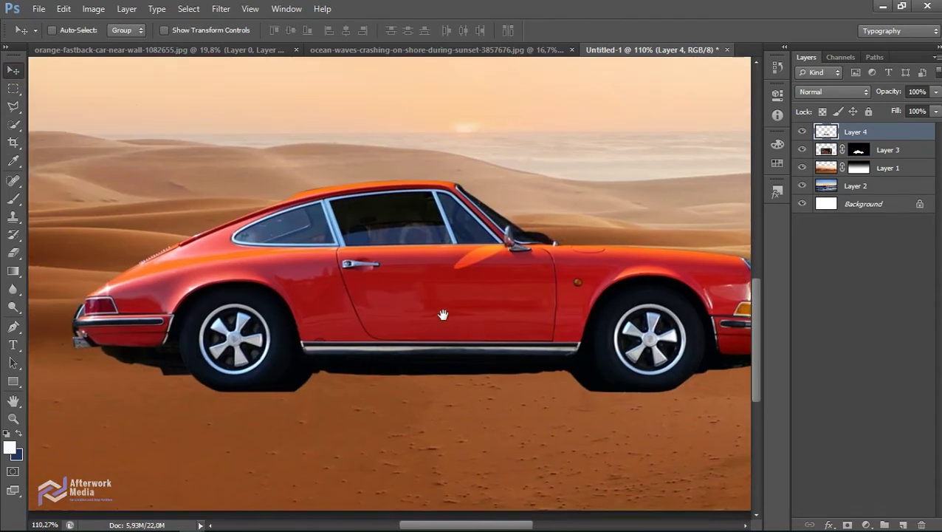
pyautogui.moveTo(424, 354); pyautogui.dragTo(252, 357)
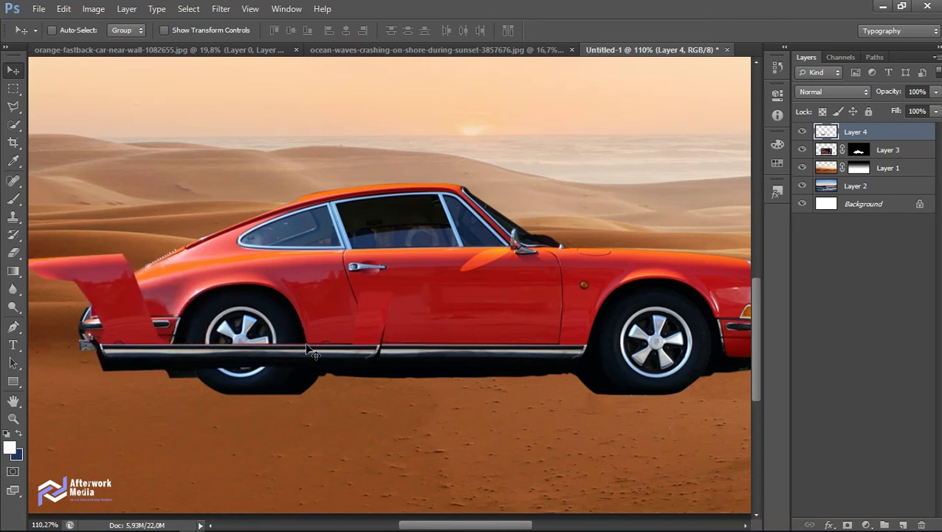
pyautogui.scroll(-3, 255, 355)
pyautogui.scroll(2, 107, 303)
pyautogui.scroll(2, 108, 302)
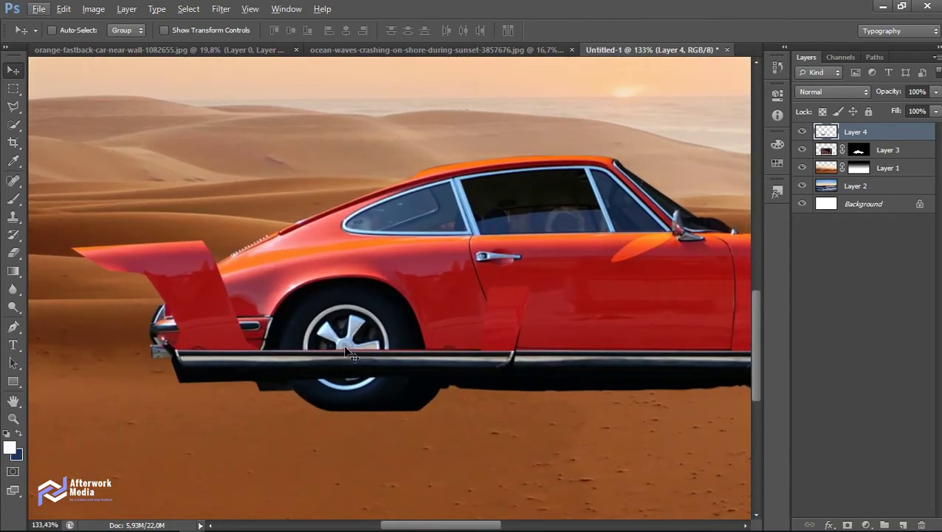
pyautogui.moveTo(361, 360)
pyautogui.mouseDown()
pyautogui.moveTo(296, 358)
pyautogui.moveTo(350, 361)
pyautogui.mouseUp()
pyautogui.moveTo(364, 361); pyautogui.dragTo(326, 343)
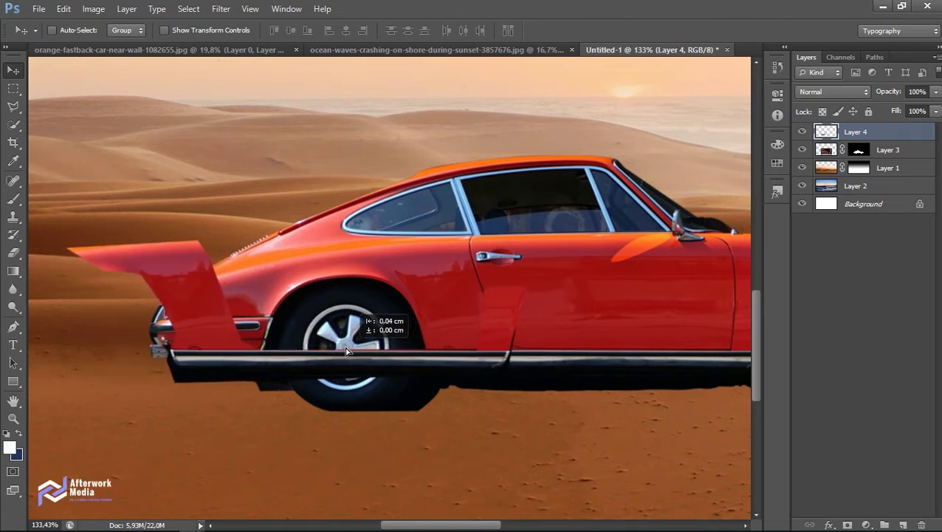
pyautogui.moveTo(326, 343); pyautogui.dragTo(355, 349)
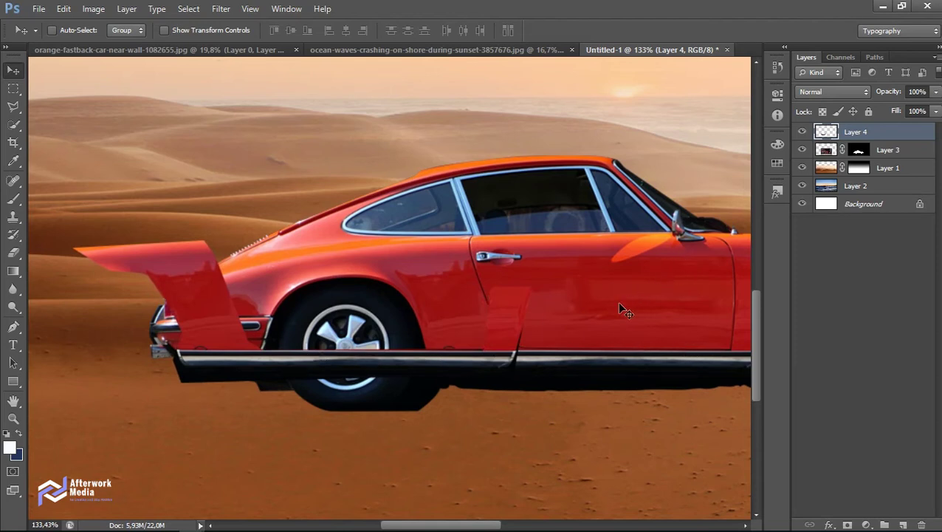
pyautogui.click(847, 525)
# - Clip Layer 4 to the car and paint black on its mask over the rear fender and taillight
pyautogui.press('x')
pyautogui.click(13, 198)
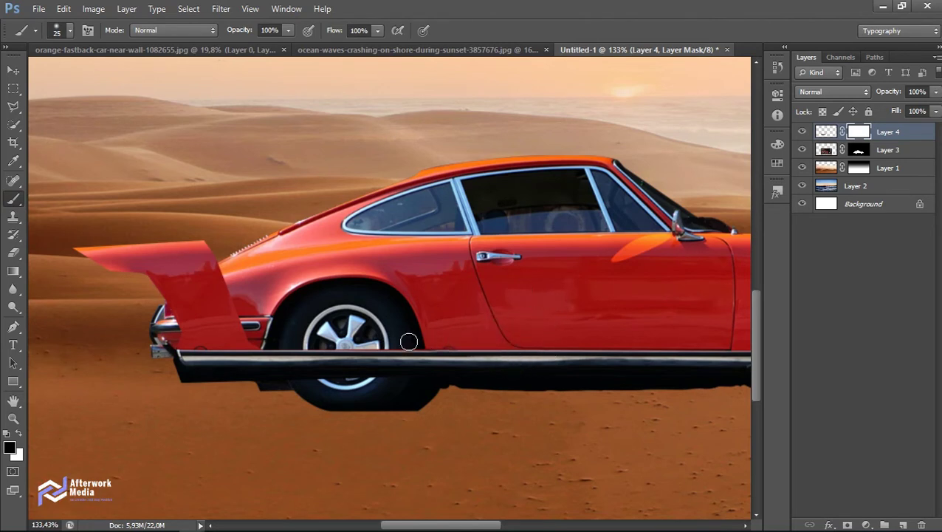
pyautogui.moveTo(360, 354); pyautogui.dragTo(423, 355)
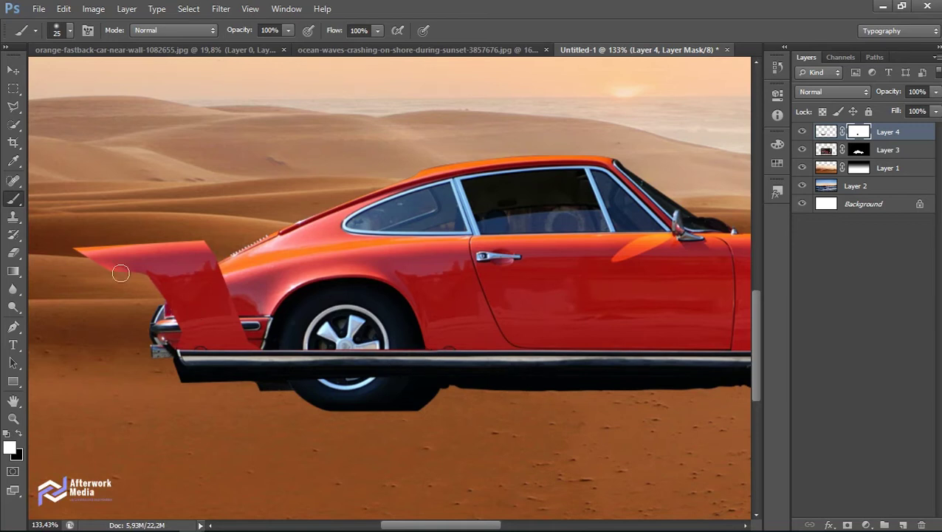
pyautogui.moveTo(224, 230); pyautogui.dragTo(181, 234)
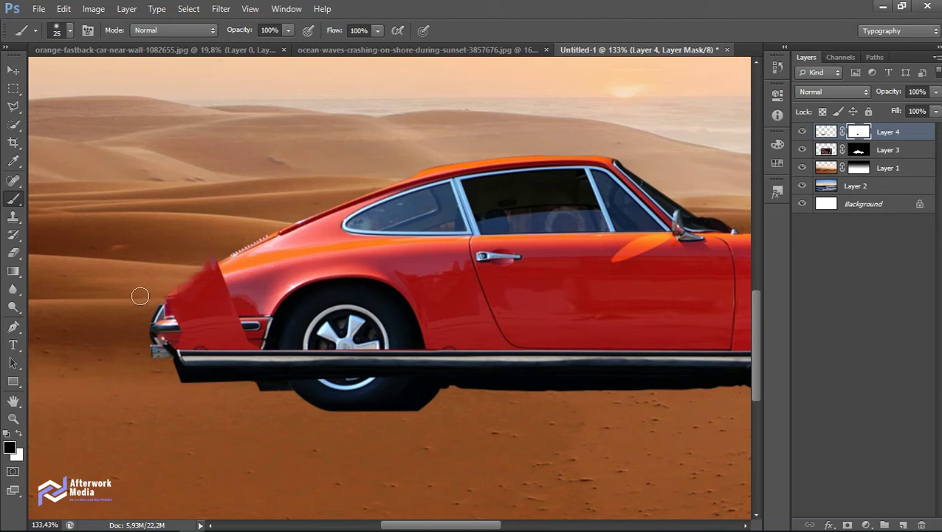
pyautogui.hotkey('ctrl', 'alt', 'g')
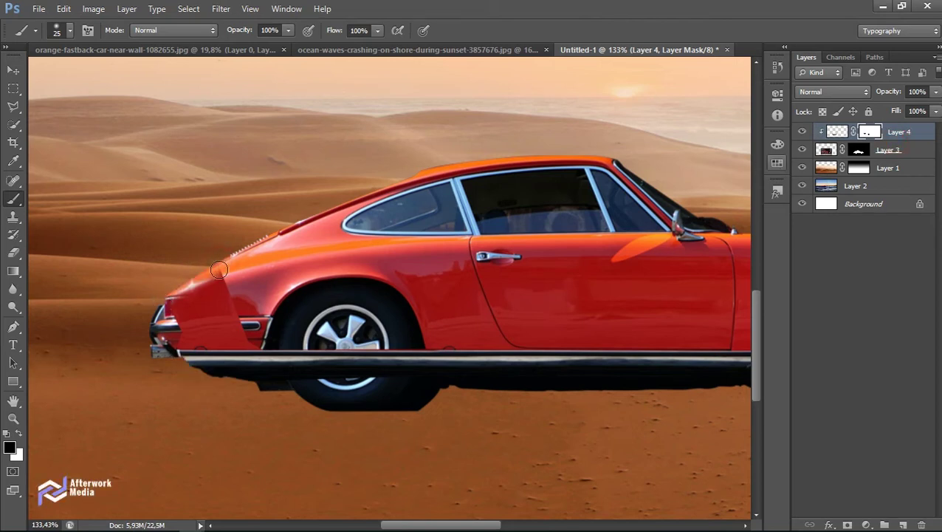
pyautogui.moveTo(143, 305); pyautogui.dragTo(253, 264)
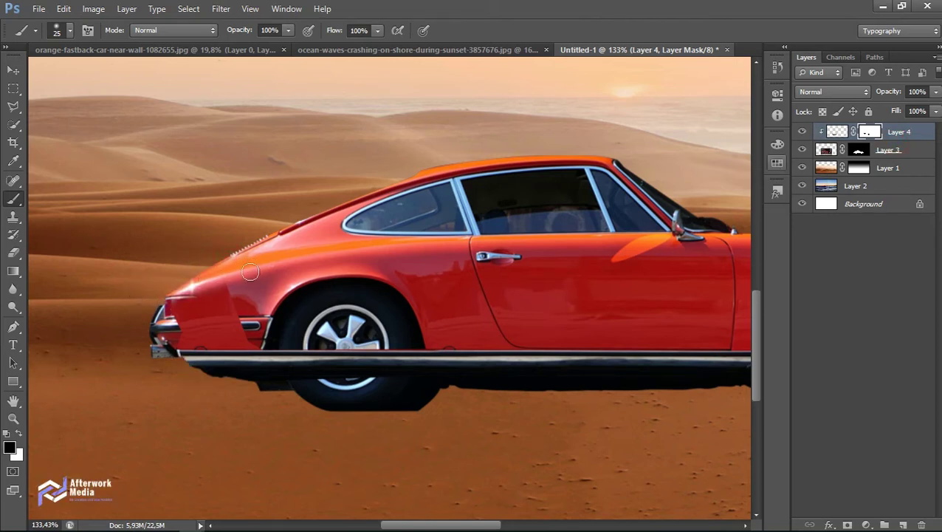
pyautogui.moveTo(218, 257)
pyautogui.mouseDown()
pyautogui.moveTo(118, 306)
pyautogui.moveTo(72, 271)
pyautogui.mouseUp()
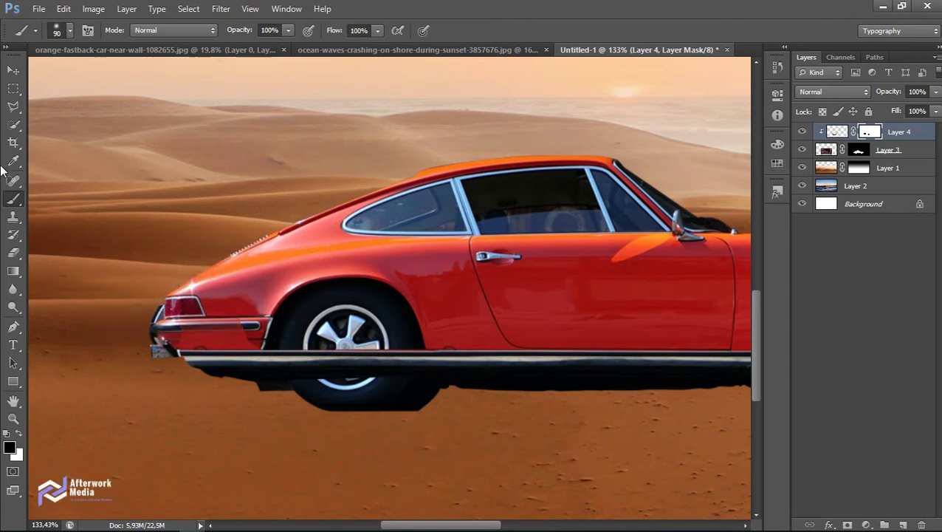
pyautogui.click(13, 88)
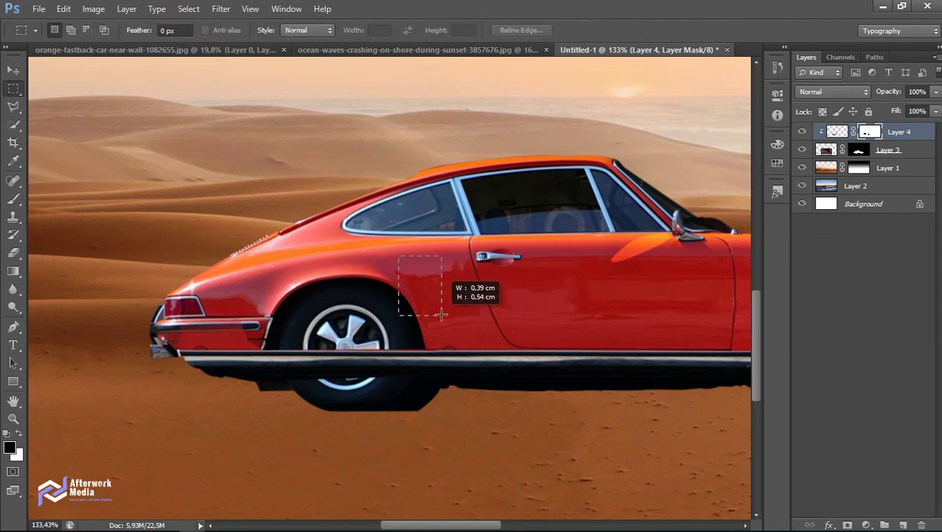
pyautogui.moveTo(401, 257); pyautogui.dragTo(496, 338)
pyautogui.moveTo(561, 294); pyautogui.dragTo(648, 292)
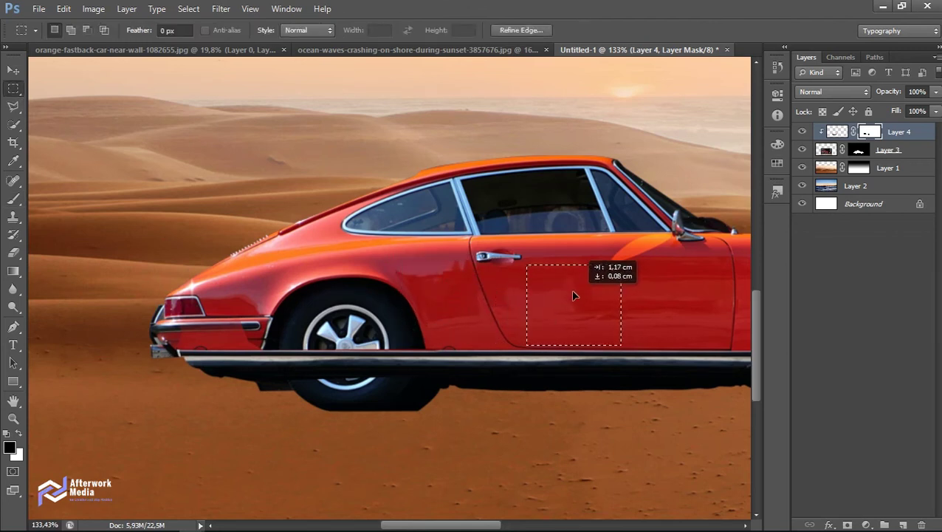
pyautogui.click(882, 150)
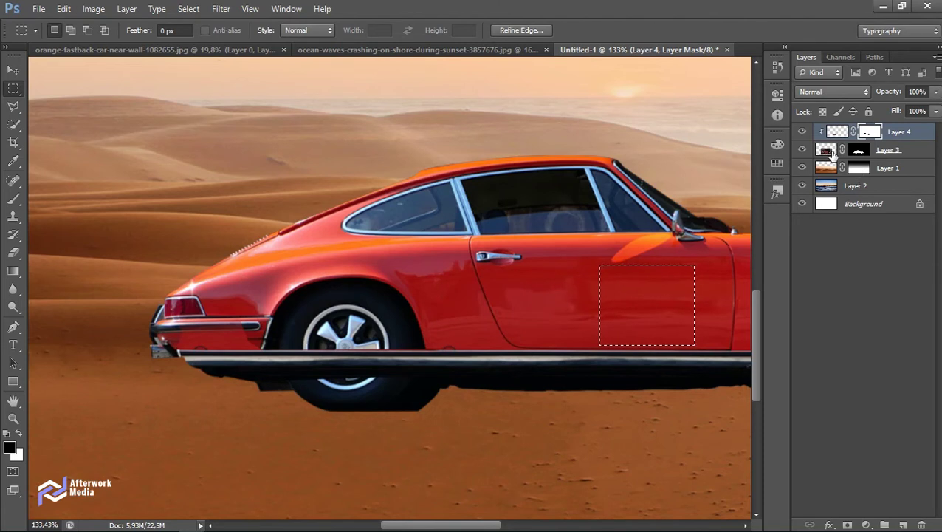
pyautogui.hotkey('ctrl', 'j')
pyautogui.press('v')
pyautogui.moveTo(459, 314); pyautogui.dragTo(223, 320)
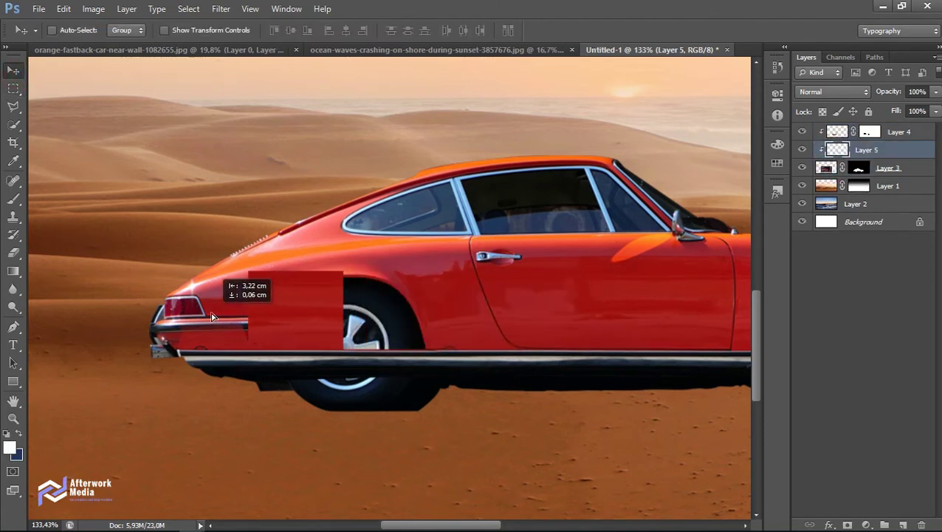
pyautogui.moveTo(223, 320); pyautogui.dragTo(145, 314)
pyautogui.press('alt')
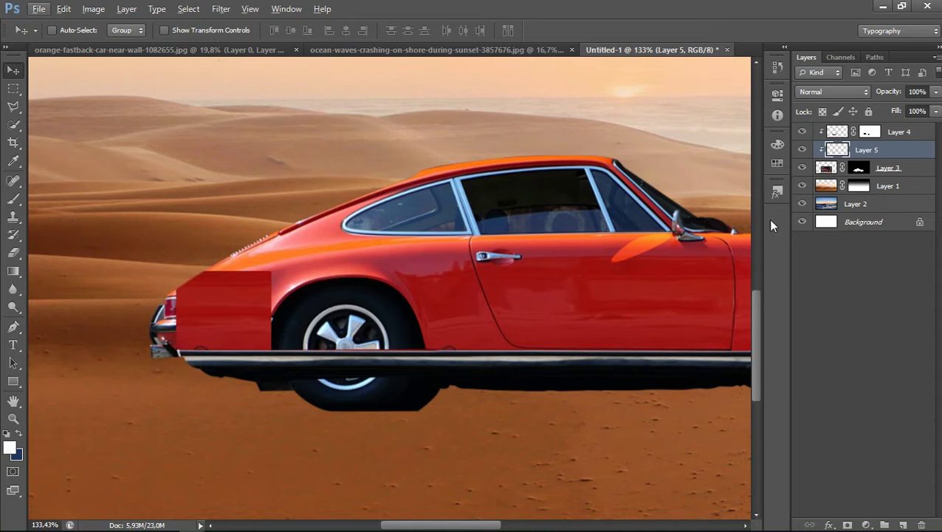
pyautogui.hotkey('ctrl', 't')
pyautogui.moveTo(395, 325); pyautogui.dragTo(467, 325)
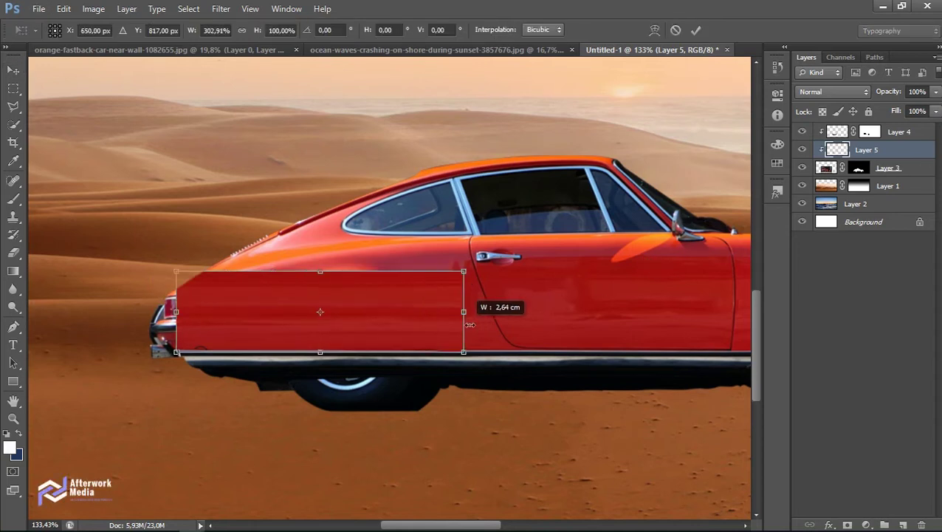
pyautogui.press('Return')
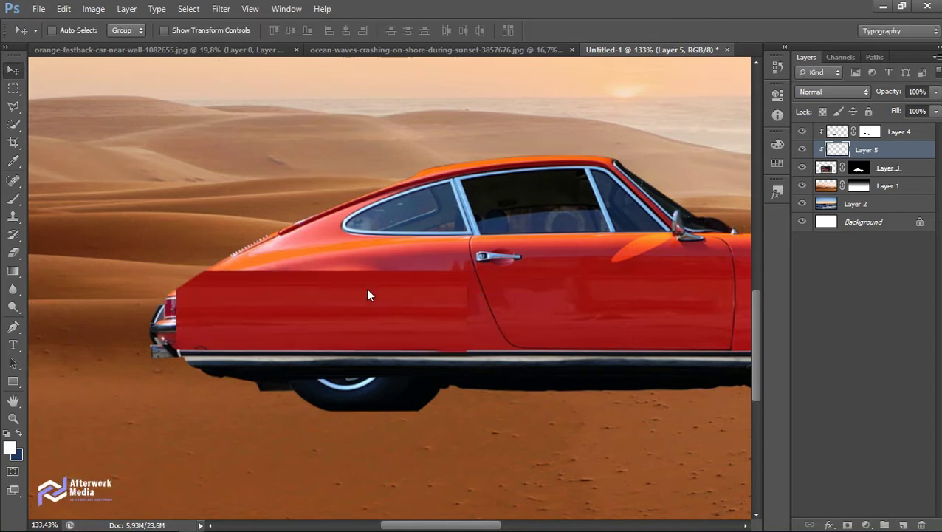
pyautogui.scroll(-3, 429, 327)
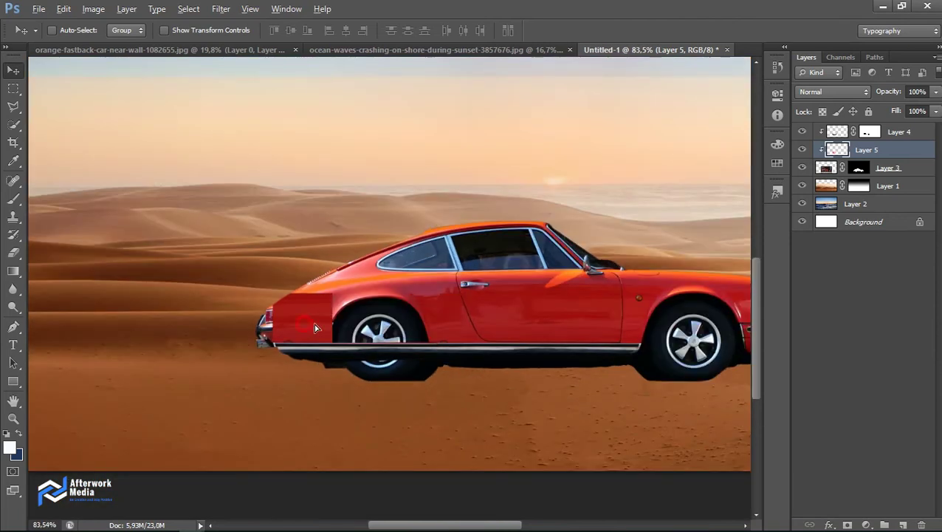
pyautogui.keyDown('alt'); pyautogui.moveTo(308, 327); pyautogui.dragTo(362, 324); pyautogui.keyUp('alt')
pyautogui.scroll(1, 362, 324)
pyautogui.scroll(2, 353, 344)
pyautogui.moveTo(353, 341)
pyautogui.mouseDown()
pyautogui.moveTo(524, 330)
pyautogui.moveTo(400, 330)
pyautogui.mouseUp()
pyautogui.scroll(-2, 400, 330)
pyautogui.keyDown('shift'); pyautogui.click(873, 185); pyautogui.keyUp('shift')
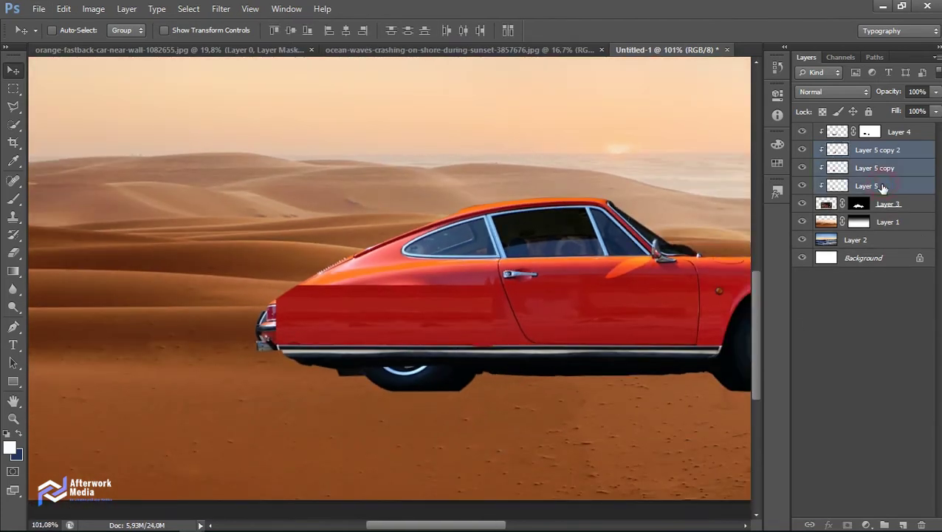
pyautogui.press('Delete')
pyautogui.scroll(3, 533, 317)
pyautogui.click(13, 106)
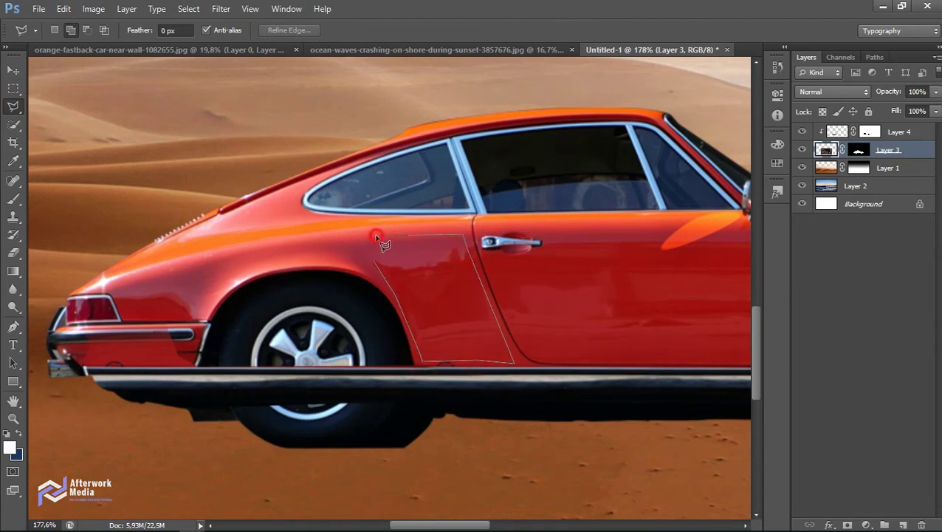
# - Copy a door-panel section to a new layer, shift and rotate it over the rear wheel, then delete it
pyautogui.click(353, 237)
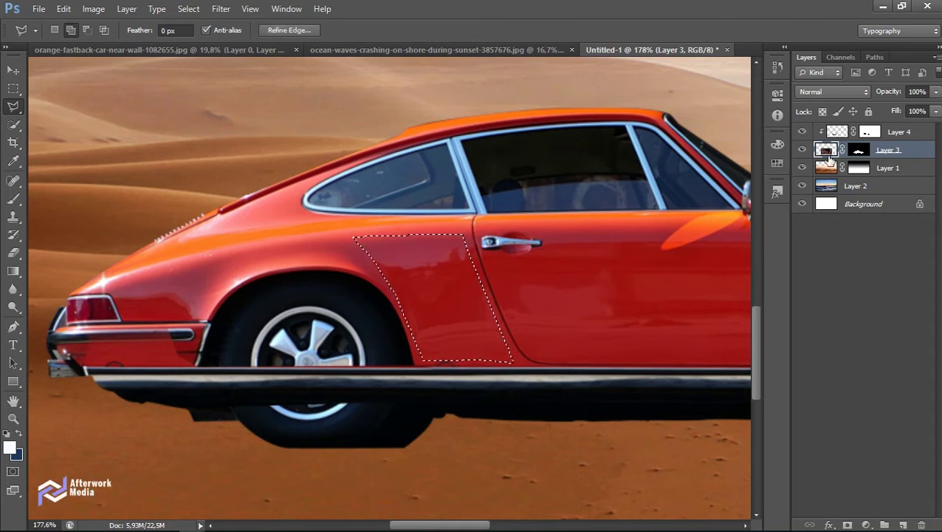
pyautogui.hotkey('ctrl', 'j')
pyautogui.press('v')
pyautogui.moveTo(414, 297)
pyautogui.mouseDown()
pyautogui.moveTo(186, 336)
pyautogui.moveTo(360, 310)
pyautogui.moveTo(368, 320)
pyautogui.moveTo(284, 325)
pyautogui.mouseUp()
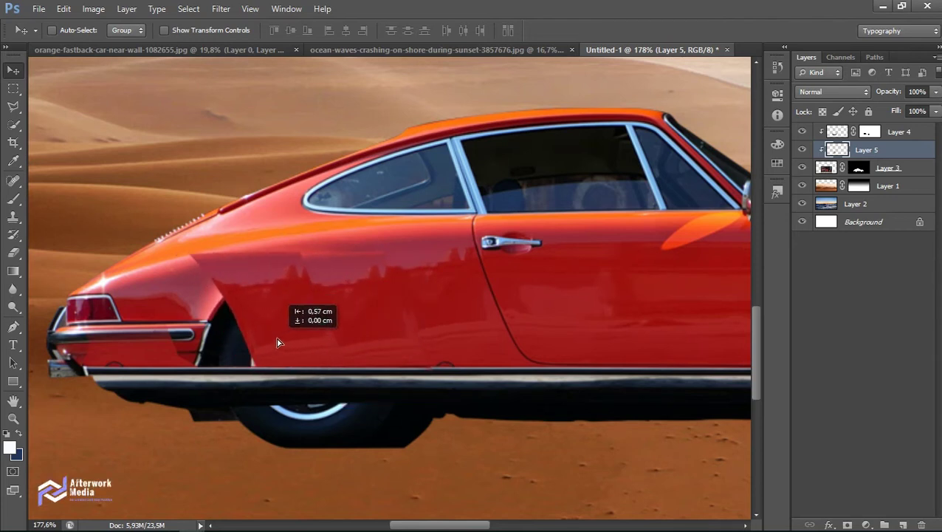
pyautogui.hotkey('ctrl', 't')
pyautogui.moveTo(326, 328)
pyautogui.mouseDown()
pyautogui.moveTo(310, 331)
pyautogui.moveTo(358, 334)
pyautogui.mouseUp()
pyautogui.press('Return')
pyautogui.scroll(-3, 408, 337)
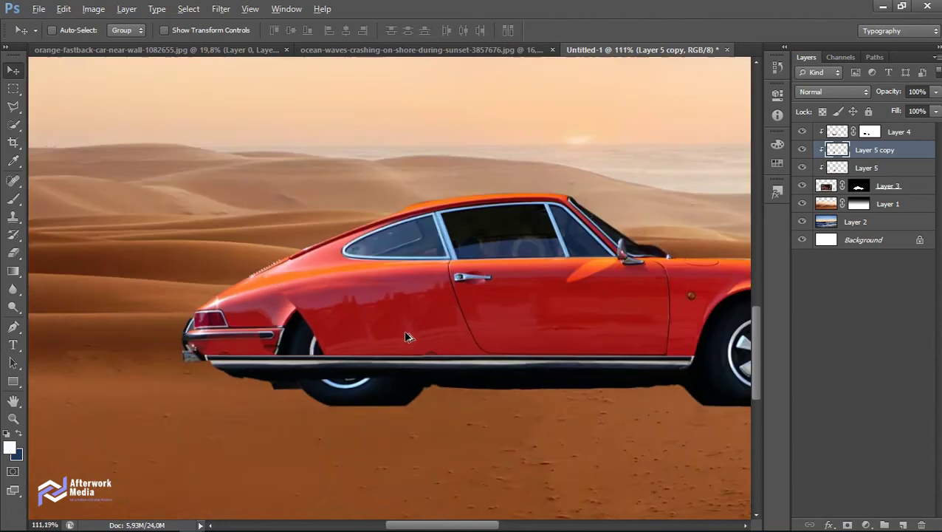
pyautogui.scroll(3, 407, 337)
pyautogui.press('Delete')
pyautogui.press('Delete')
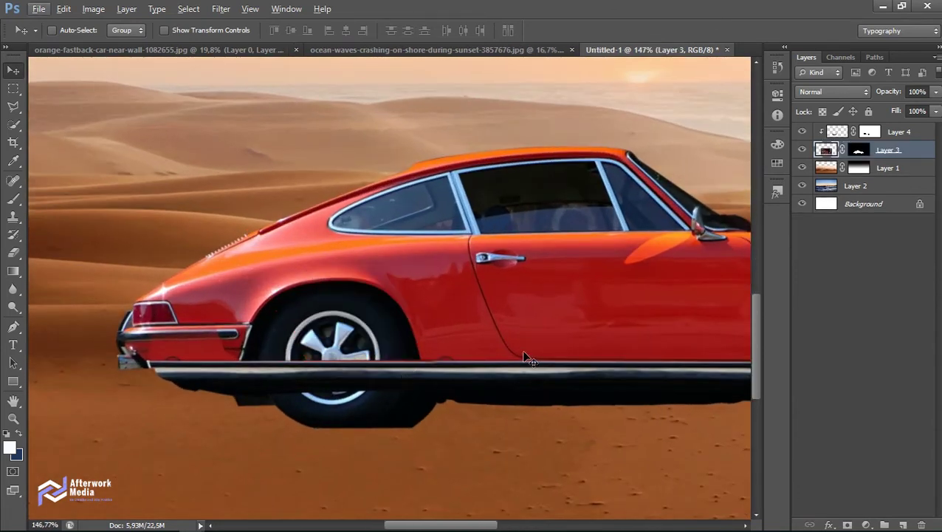
# - Reselect the door panel, copy it to Layer 5 and drag it left over the rear wheel
pyautogui.scroll(-3, 405, 332)
pyautogui.scroll(3, 589, 319)
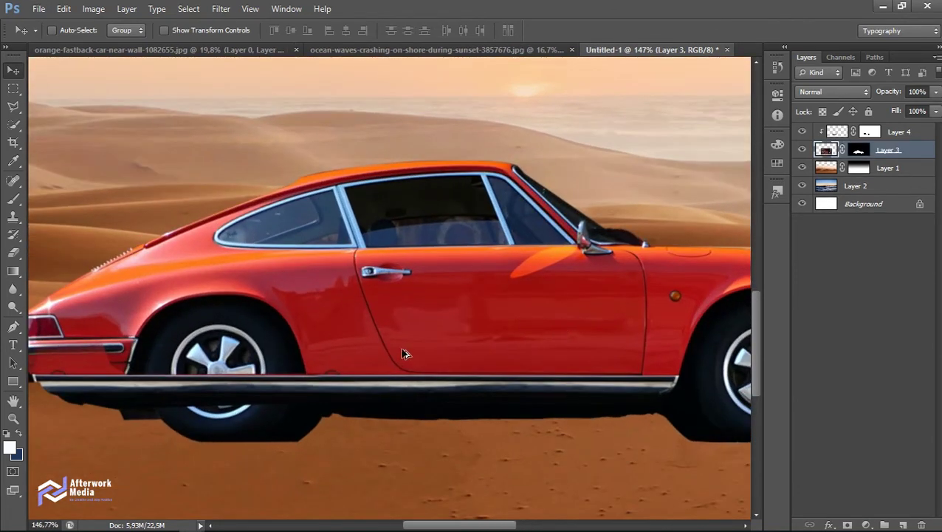
pyautogui.press('l')
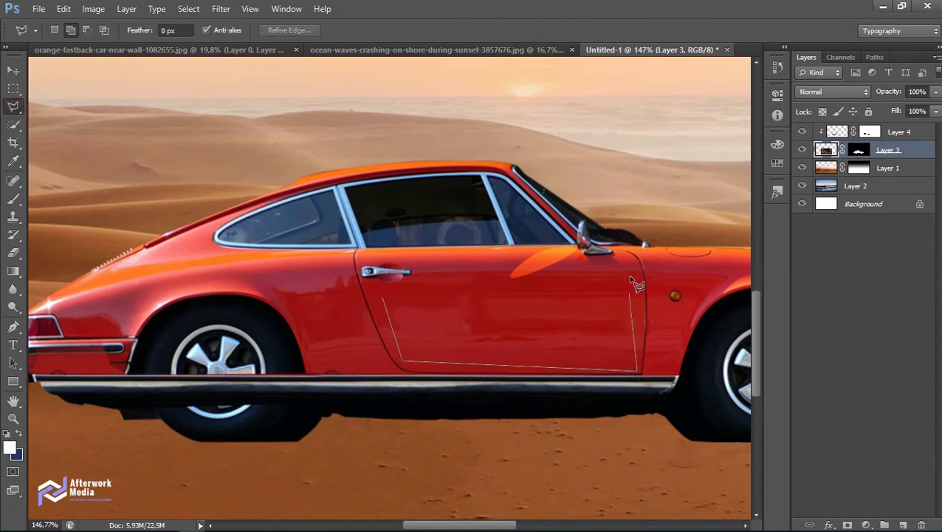
pyautogui.click(385, 297)
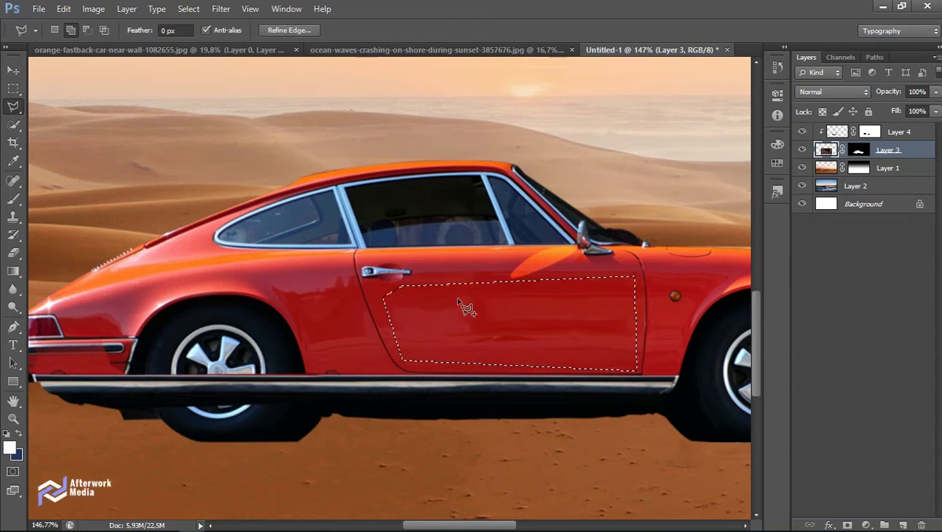
pyautogui.hotkey('ctrl', 'j')
pyautogui.click(14, 70)
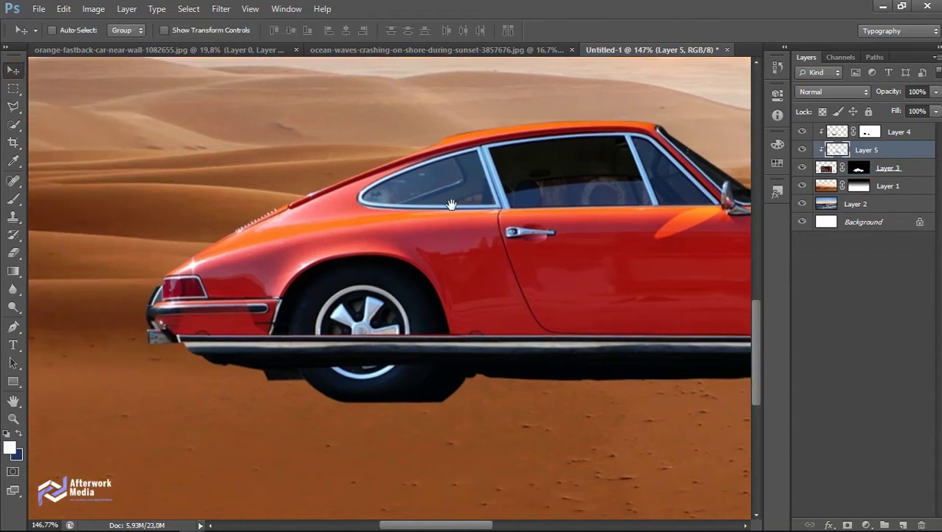
pyautogui.moveTo(626, 281)
pyautogui.mouseDown()
pyautogui.moveTo(339, 289)
pyautogui.moveTo(384, 299)
pyautogui.mouseUp()
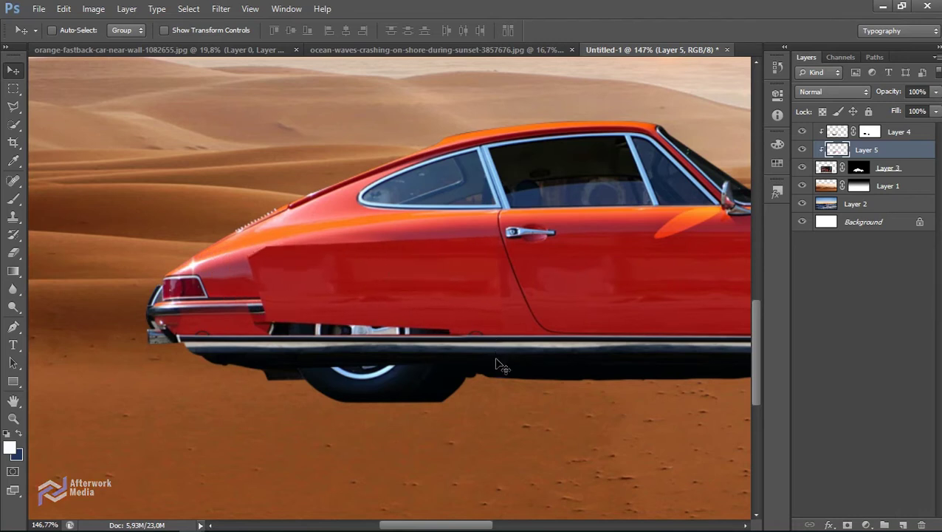
pyautogui.hotkey('ctrl', 't')
# - Warp the copied panel's corners and edges outward toward the rocker line and fender
pyautogui.click(654, 30)
pyautogui.moveTo(249, 334); pyautogui.dragTo(188, 371)
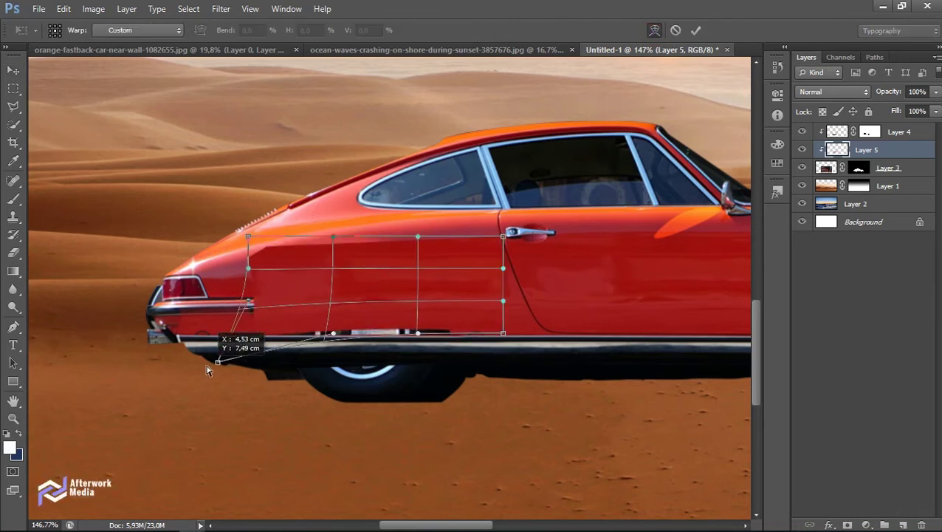
pyautogui.moveTo(405, 337); pyautogui.dragTo(428, 361)
pyautogui.moveTo(503, 332); pyautogui.dragTo(529, 347)
pyautogui.moveTo(502, 236); pyautogui.dragTo(490, 233)
pyautogui.moveTo(503, 301); pyautogui.dragTo(513, 301)
# - Align the warp with the body trim and fender curve, commit it, and add a layer mask
pyautogui.moveTo(528, 346); pyautogui.dragTo(547, 341)
pyautogui.moveTo(428, 362); pyautogui.dragTo(423, 340)
pyautogui.moveTo(547, 341); pyautogui.dragTo(546, 337)
pyautogui.moveTo(334, 334); pyautogui.dragTo(233, 363)
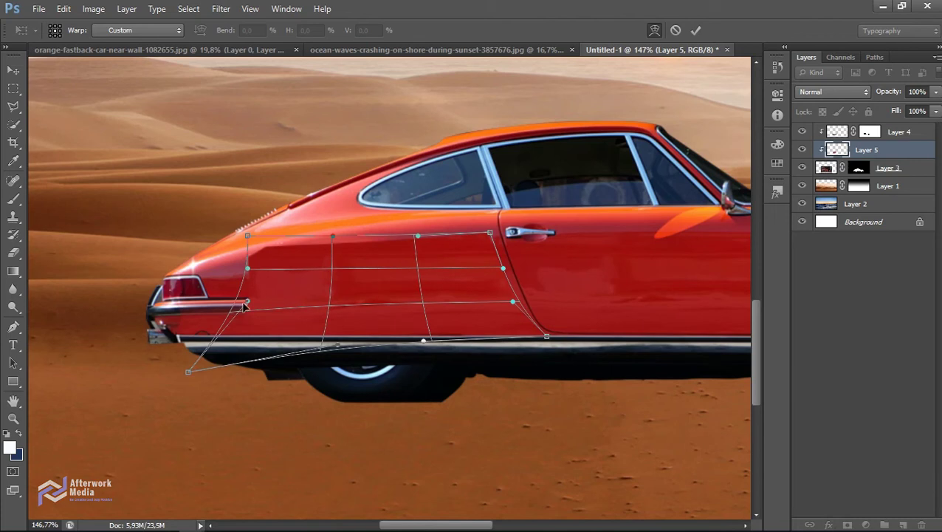
pyautogui.moveTo(245, 236)
pyautogui.mouseDown()
pyautogui.moveTo(198, 231)
pyautogui.moveTo(194, 220)
pyautogui.mouseUp()
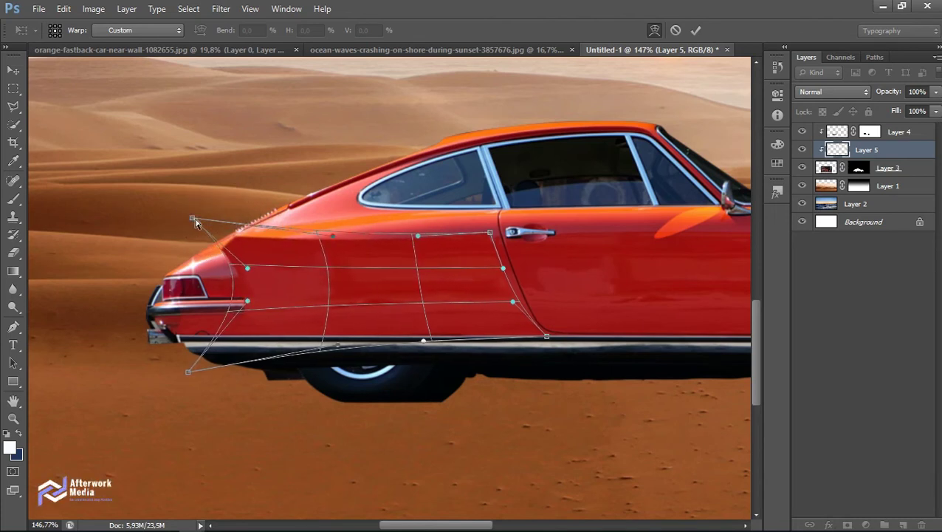
pyautogui.press('Return')
pyautogui.click(847, 525)
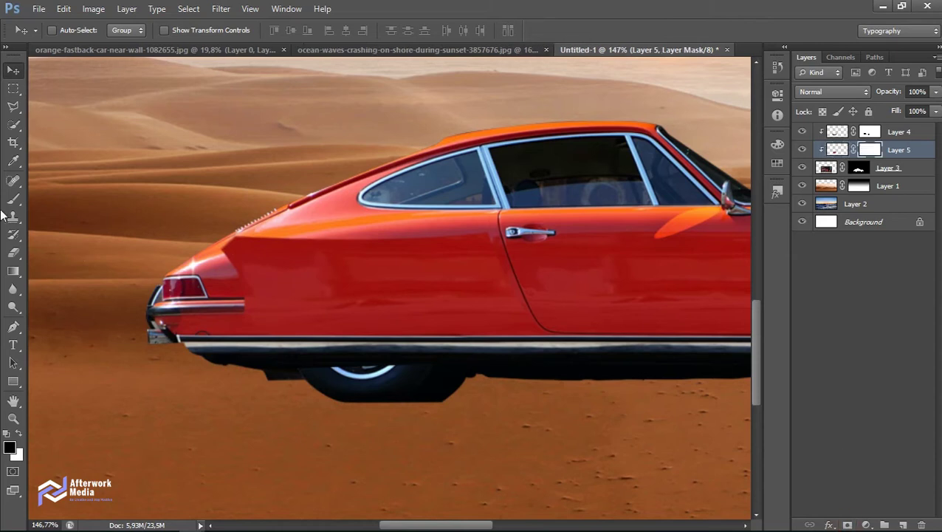
# - Paint Layer 5's mask to hide the panel near the roofline, rear side window and taillight trim
pyautogui.press('b')
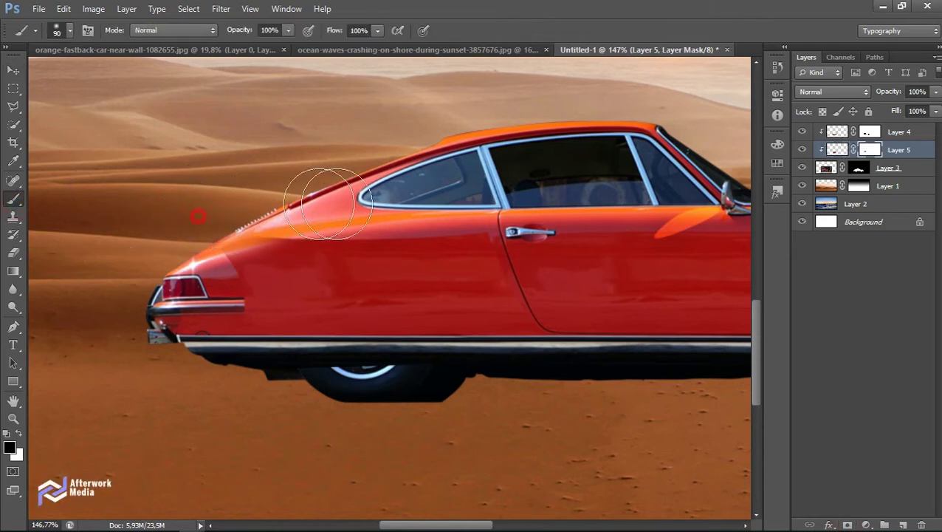
pyautogui.moveTo(243, 236); pyautogui.dragTo(369, 251)
pyautogui.press('x')
pyautogui.press('x')
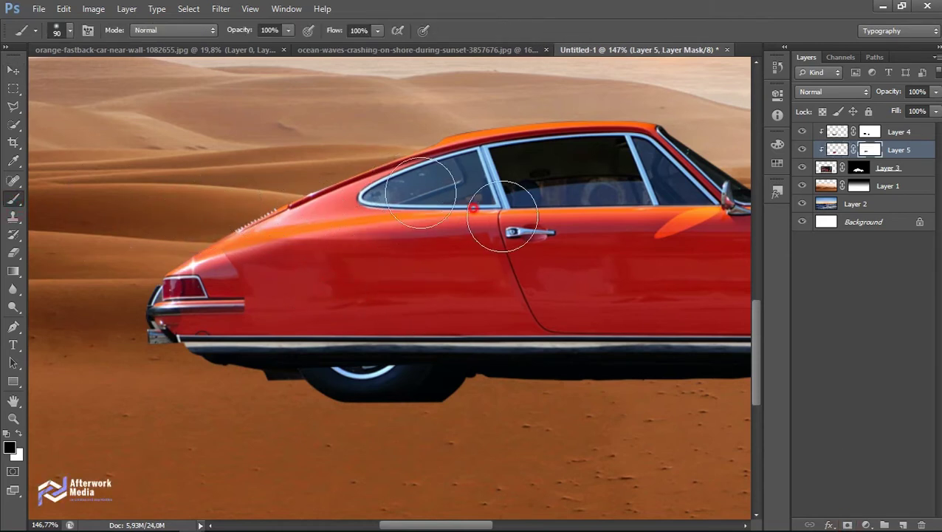
pyautogui.moveTo(434, 201); pyautogui.dragTo(384, 196)
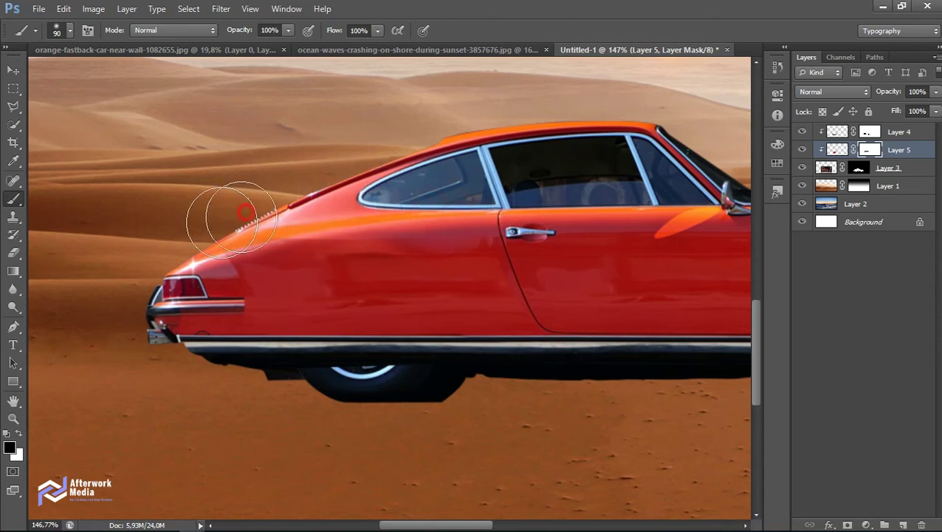
pyautogui.moveTo(205, 306); pyautogui.dragTo(258, 307)
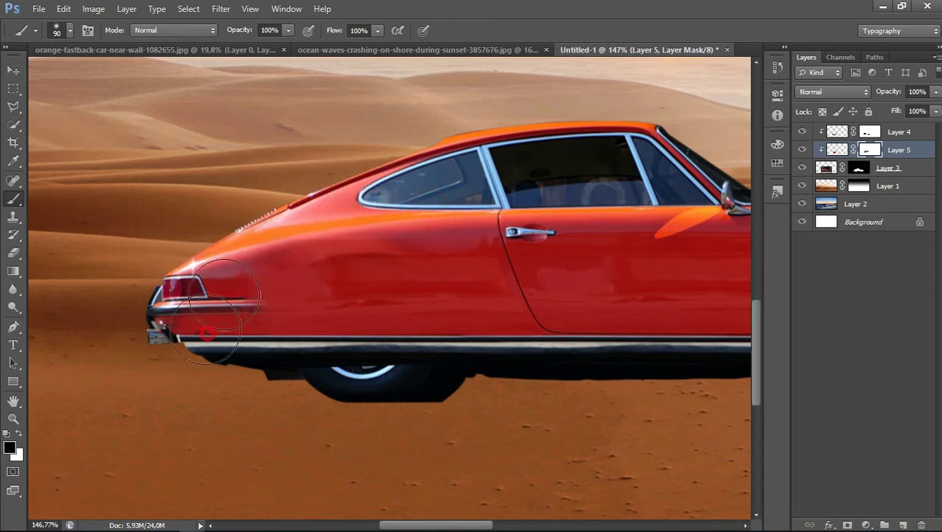
pyautogui.press('x')
pyautogui.moveTo(372, 287)
pyautogui.mouseDown()
pyautogui.moveTo(330, 284)
pyautogui.moveTo(557, 280)
pyautogui.moveTo(550, 305)
pyautogui.mouseUp()
# - Blend the roofline edge and rear-body seams on the mask using an 80 px brush
pyautogui.press('x')
pyautogui.moveTo(337, 198); pyautogui.dragTo(294, 199)
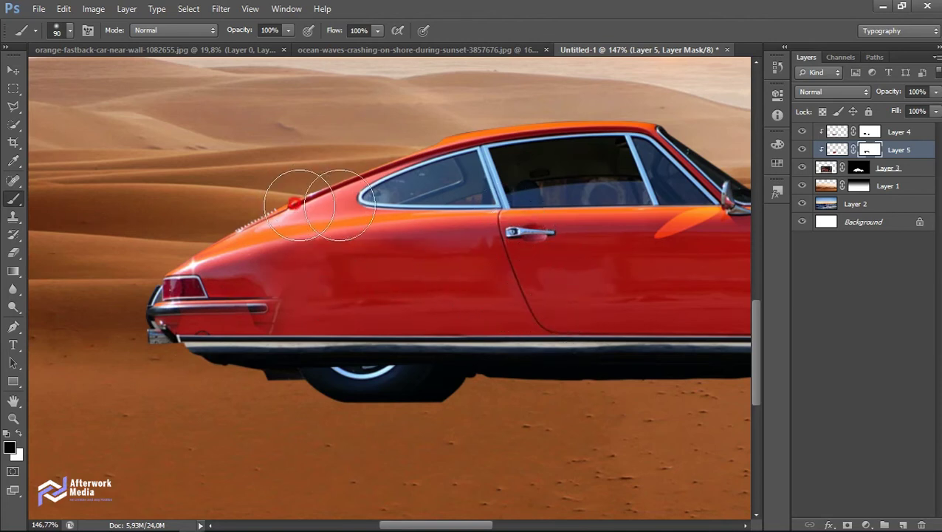
pyautogui.press('x')
pyautogui.moveTo(337, 283); pyautogui.dragTo(327, 285)
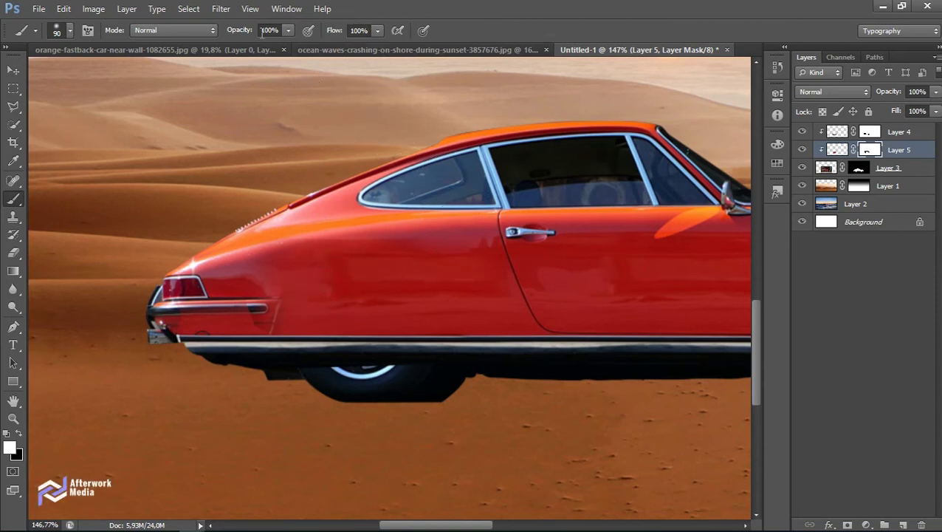
pyautogui.press('[')
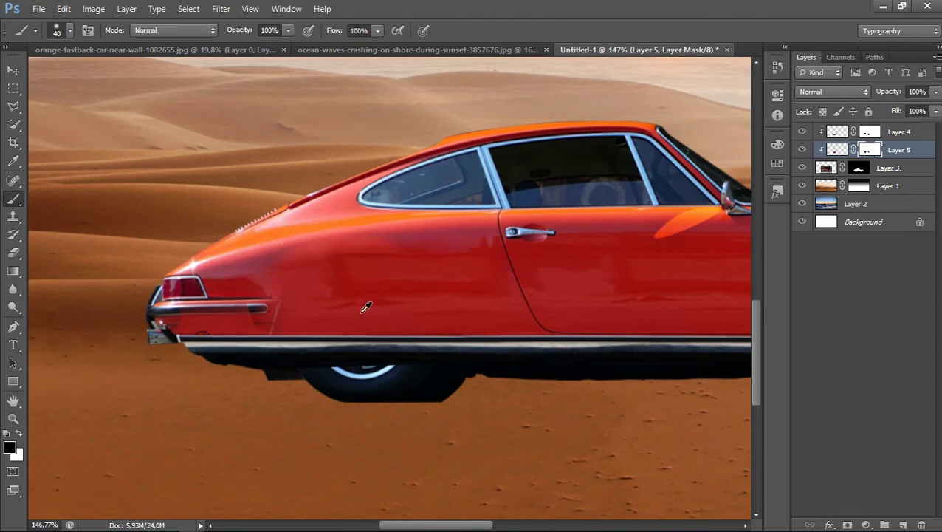
pyautogui.hotkey('ctrl', '0')
pyautogui.scroll(3, 431, 305)
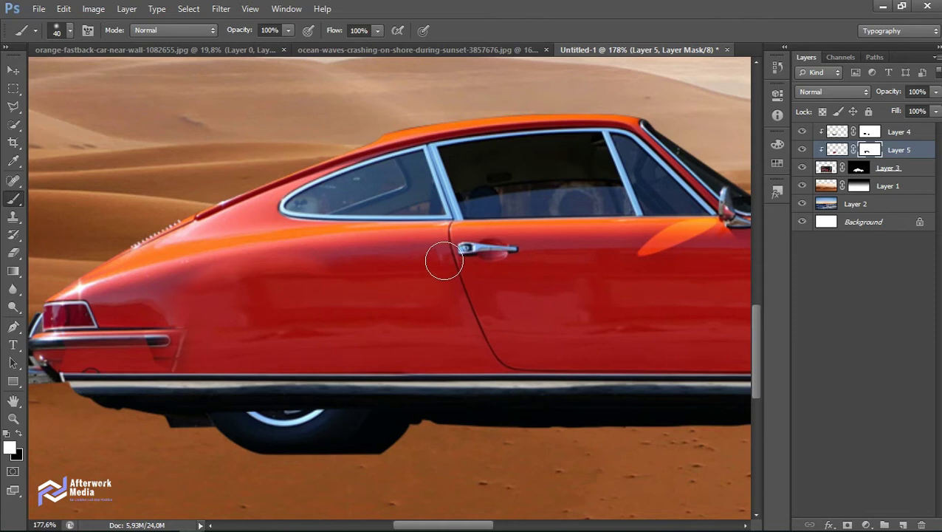
pyautogui.moveTo(324, 288); pyautogui.dragTo(362, 282)
pyautogui.press('x')
pyautogui.click(362, 288)
pyautogui.click(254, 280)
pyautogui.click(235, 294)
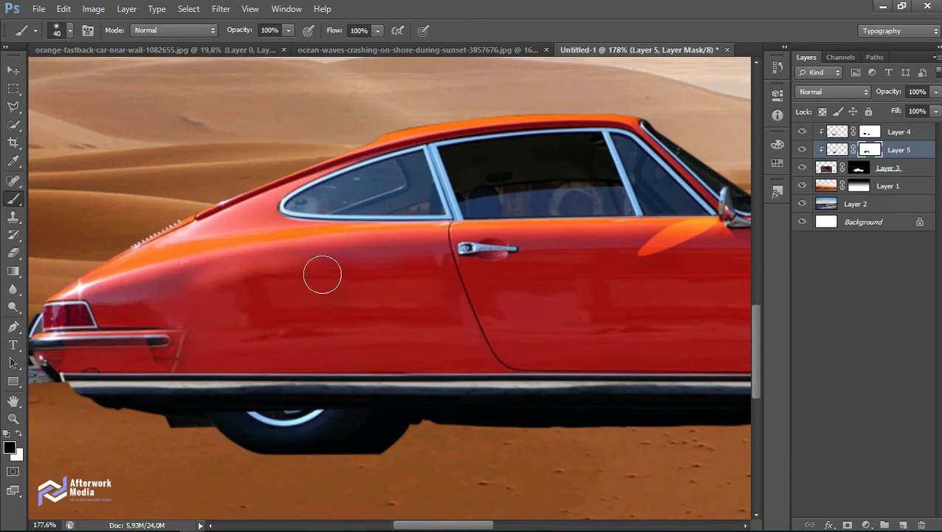
# - Add a Brightness/Contrast adjustment layer above Layer 5
pyautogui.scroll(-5, 524, 237)
pyautogui.scroll(5, 523, 237)
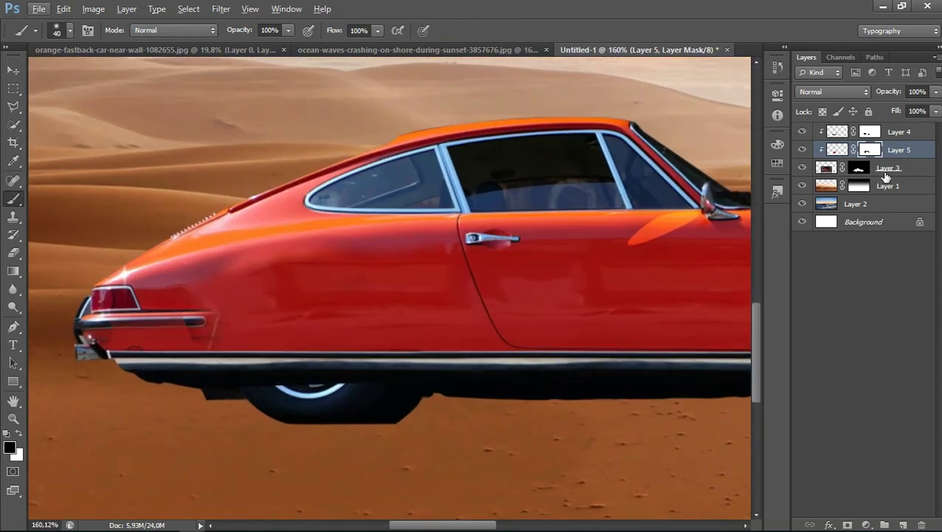
pyautogui.click(867, 524)
pyautogui.click(849, 275)
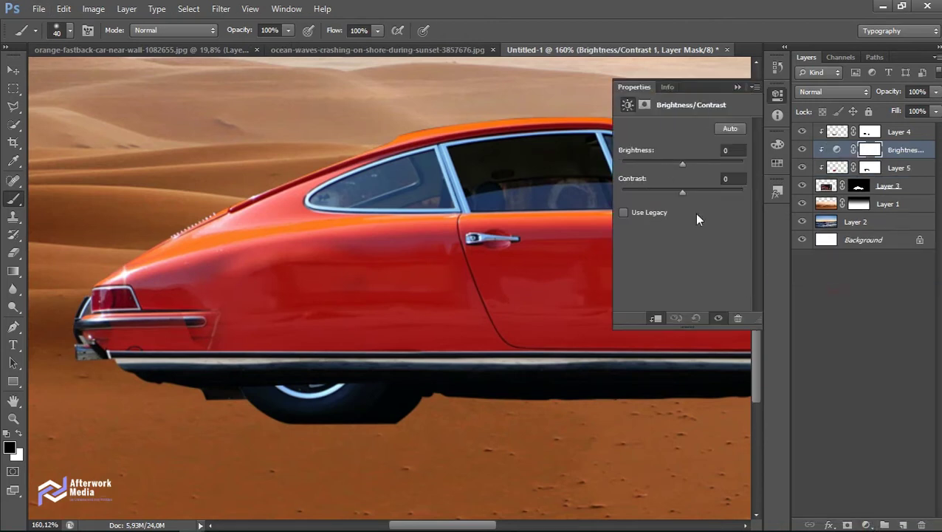
# - Set Brightness to 10 and move Layer 4 below the Brightness/Contrast adjustment
pyautogui.moveTo(679, 168); pyautogui.dragTo(685, 174)
pyautogui.click(737, 87)
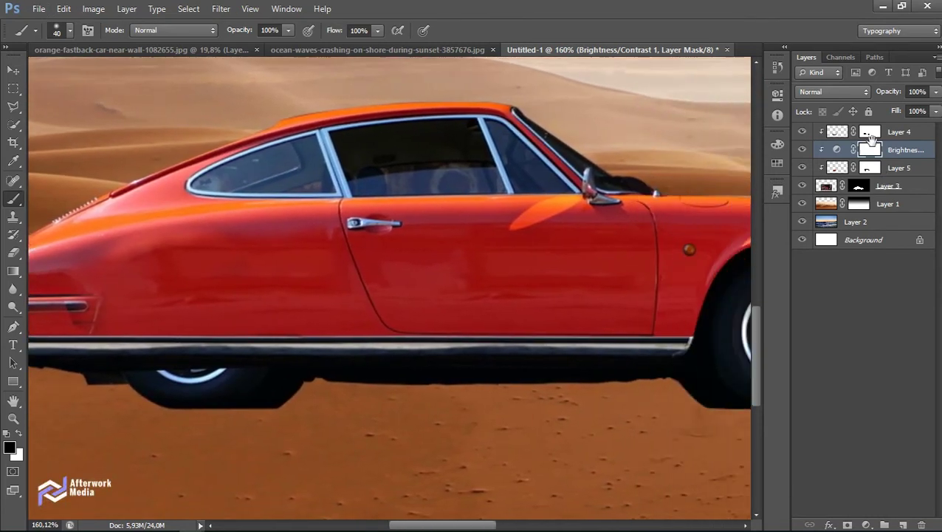
pyautogui.click(836, 149)
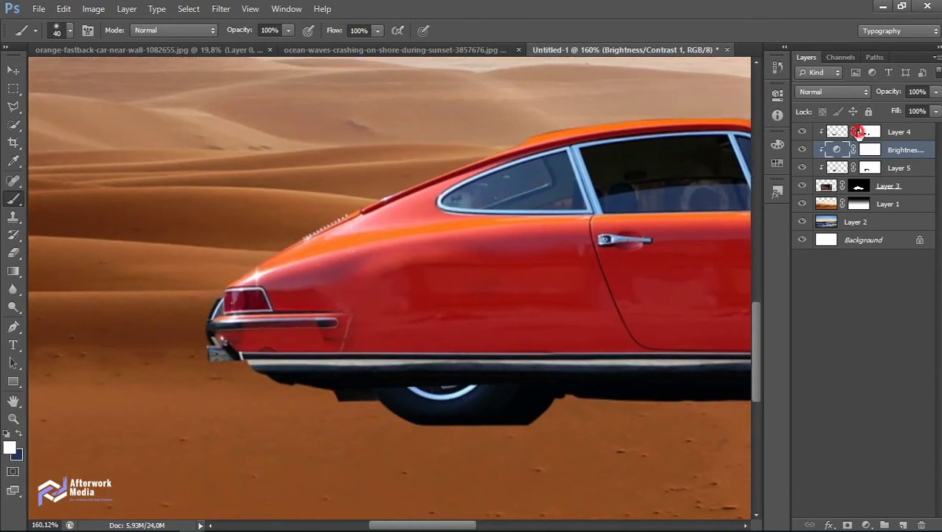
pyautogui.click(856, 132)
pyautogui.moveTo(868, 133); pyautogui.dragTo(867, 155)
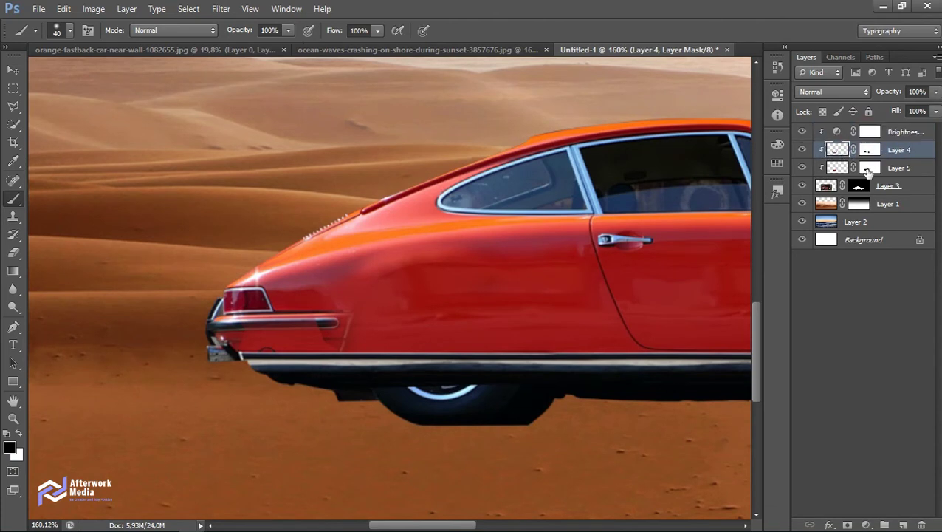
# - Try painting over the rear chrome and bumper trim on Layer 4, undoing both strokes
pyautogui.click(837, 149)
pyautogui.moveTo(325, 329); pyautogui.dragTo(269, 332)
pyautogui.hotkey('ctrl', 'z')
pyautogui.press('x')
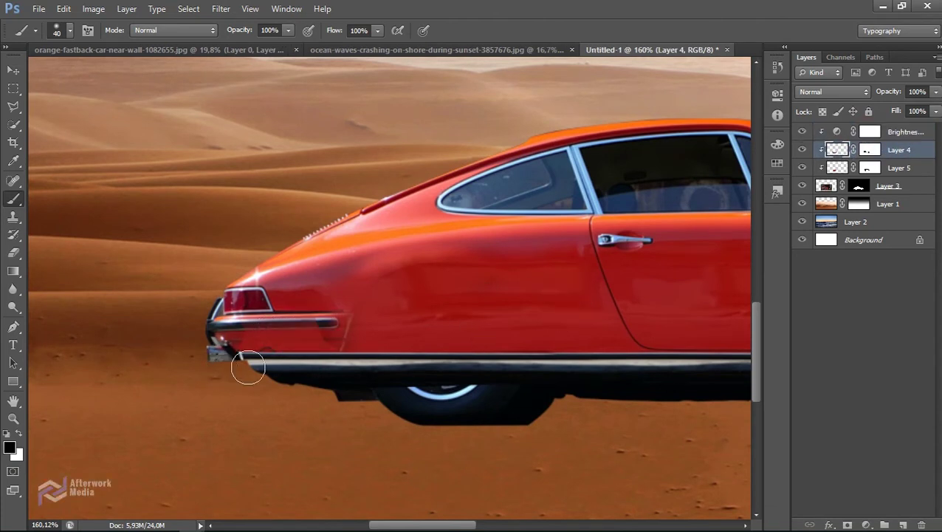
pyautogui.moveTo(248, 331); pyautogui.dragTo(300, 333)
pyautogui.hotkey('ctrl', 'z')
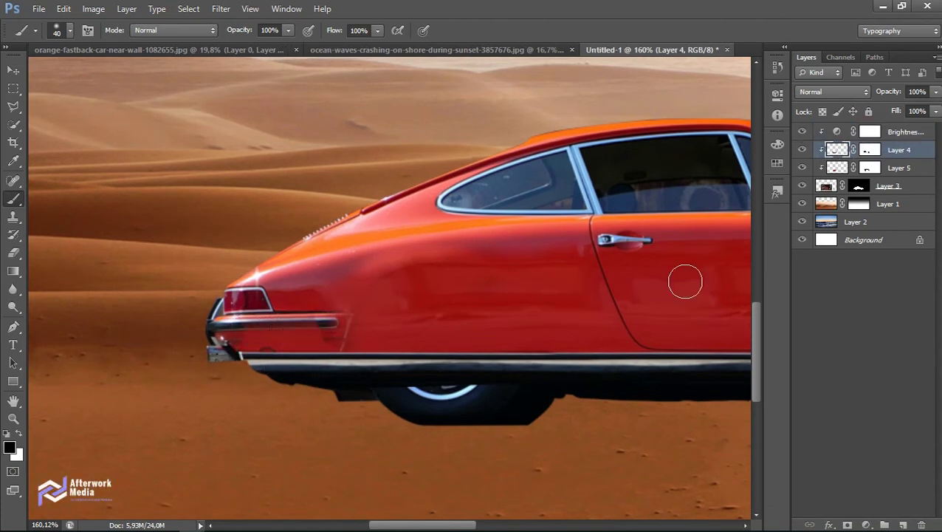
pyautogui.click(871, 150)
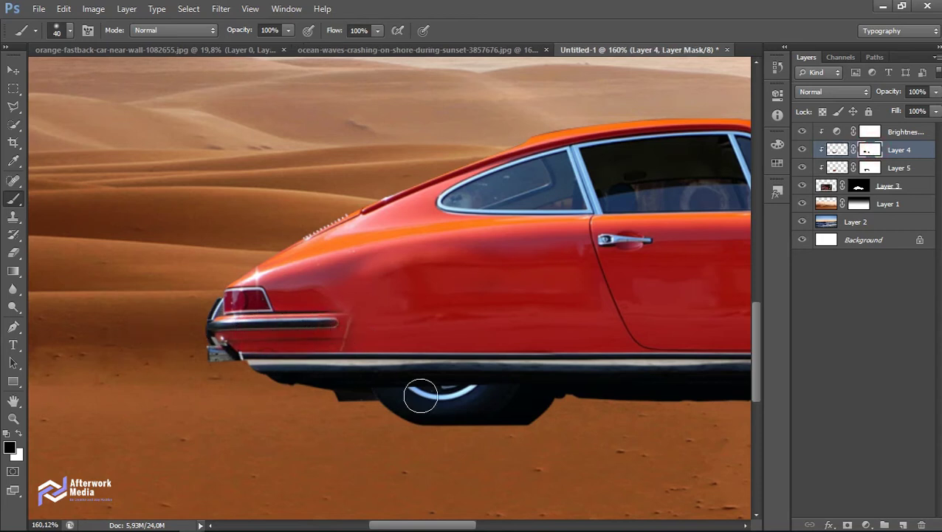
# - Paint Layer 4's mask black to reveal the taillight on the car's rear
pyautogui.scroll(-2, 399, 378)
pyautogui.scroll(-2, 399, 379)
pyautogui.scroll(4, 313, 339)
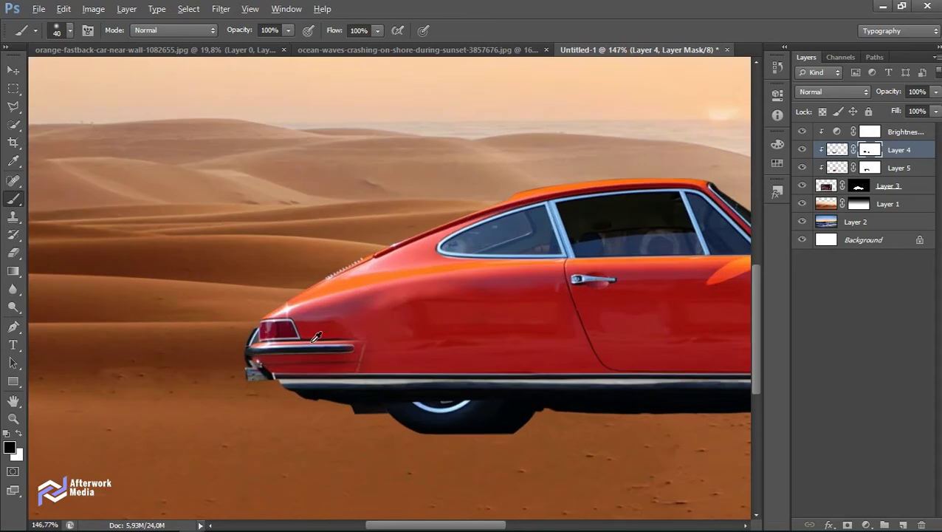
pyautogui.scroll(1, 313, 338)
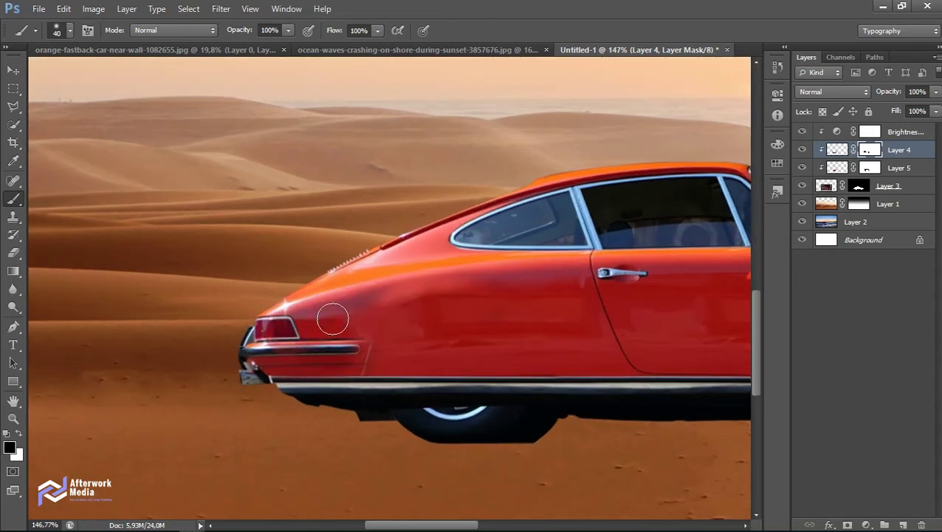
pyautogui.press('x')
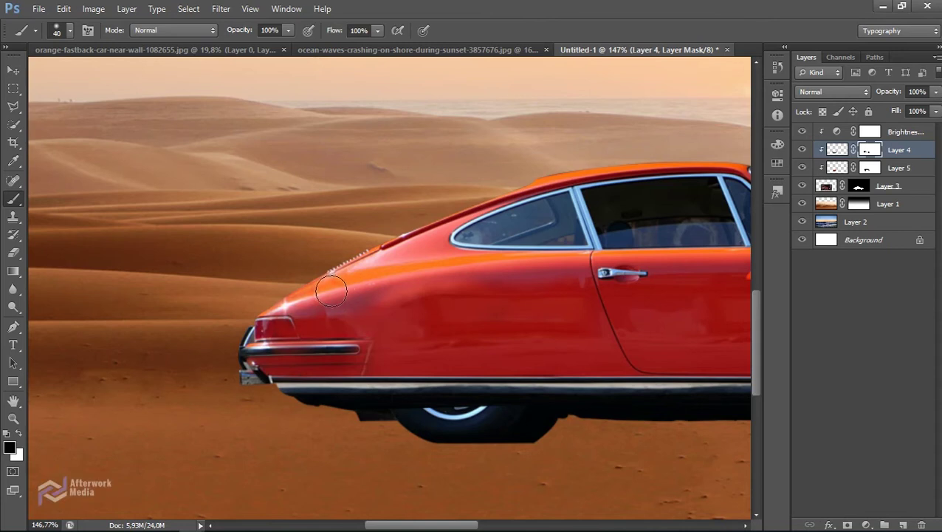
pyautogui.moveTo(280, 325); pyautogui.dragTo(331, 317)
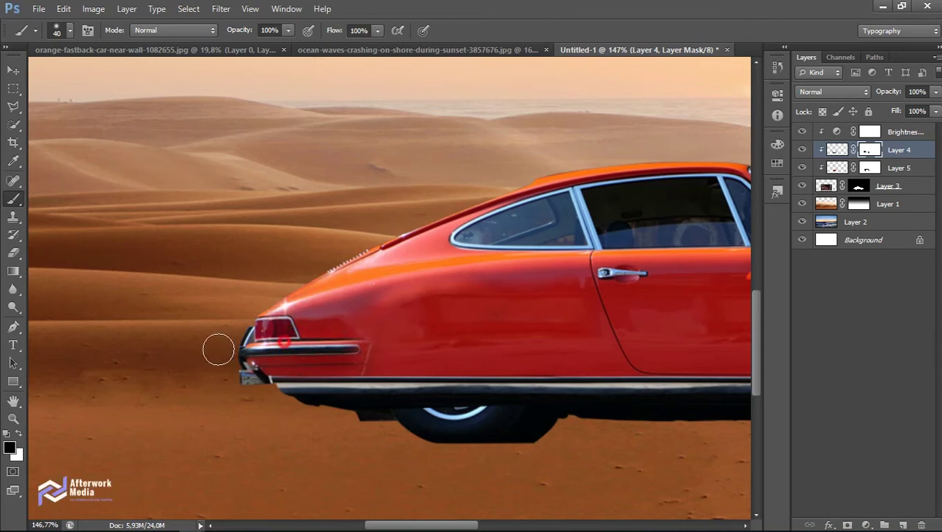
# - On Layer 5's mask, hide the dark patch on the car's rear and dab the rear body
pyautogui.moveTo(215, 383); pyautogui.dragTo(118, 357)
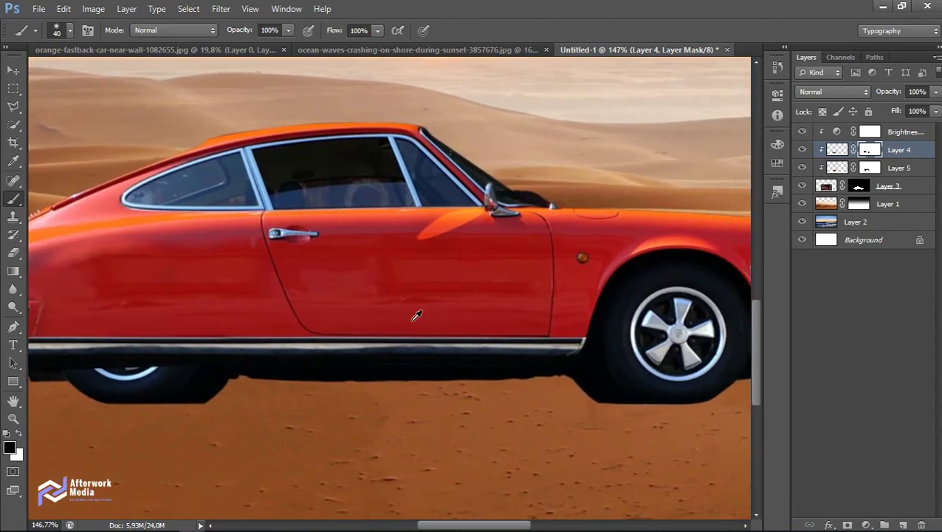
pyautogui.scroll(-3, 411, 320)
pyautogui.scroll(2, 198, 306)
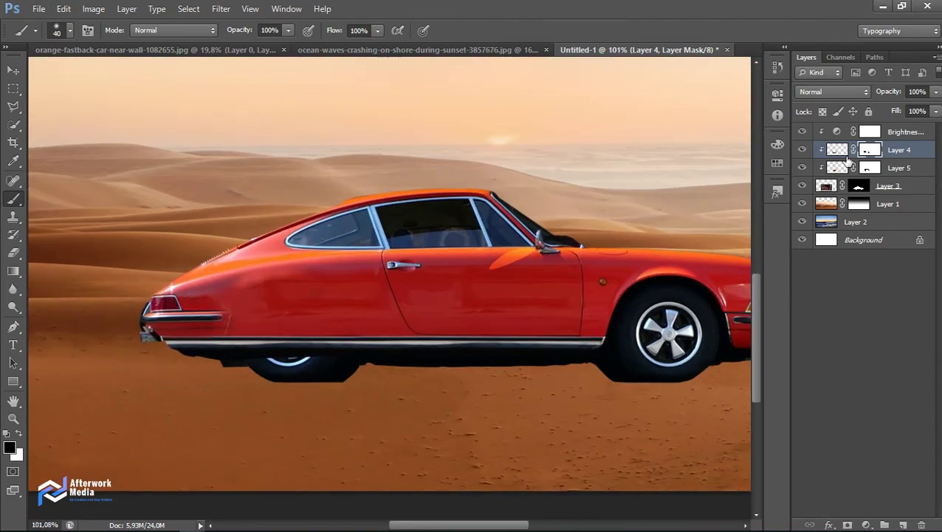
pyautogui.hotkey('alt', '[')
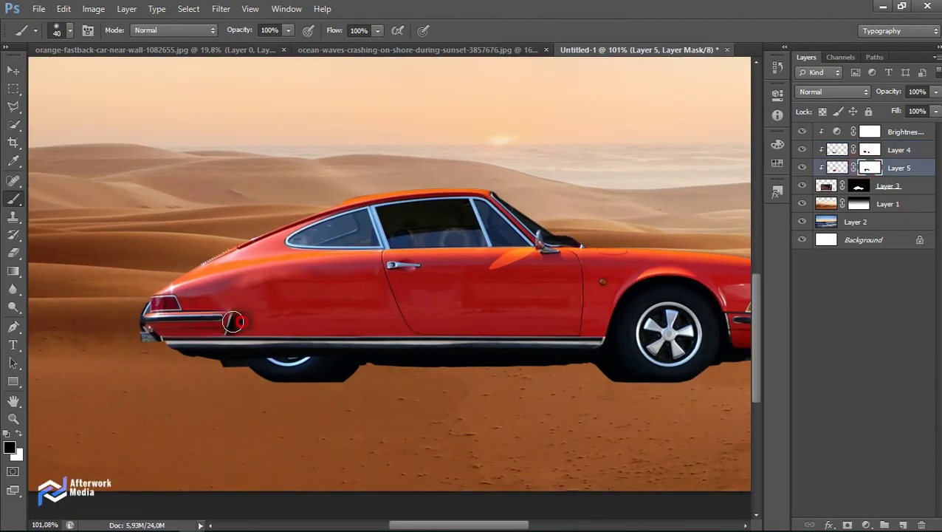
pyautogui.moveTo(243, 325)
pyautogui.mouseDown()
pyautogui.moveTo(255, 320)
pyautogui.moveTo(177, 307)
pyautogui.mouseUp()
pyautogui.press('x')
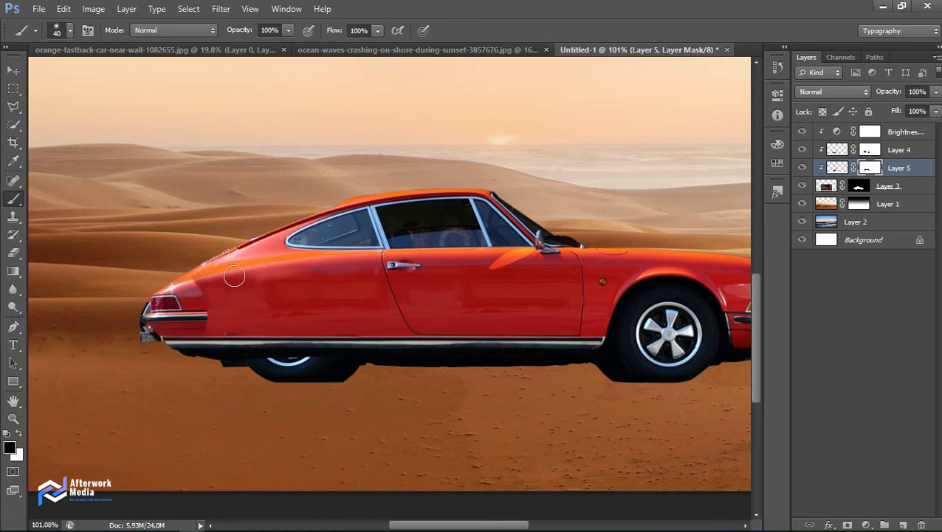
pyautogui.click(257, 274)
pyautogui.click(240, 268)
# - Undo the stray red spots and shift the Layer 5 patch left over the tail
pyautogui.hotkey('ctrl', 'z')
pyautogui.press('x')
pyautogui.press('x')
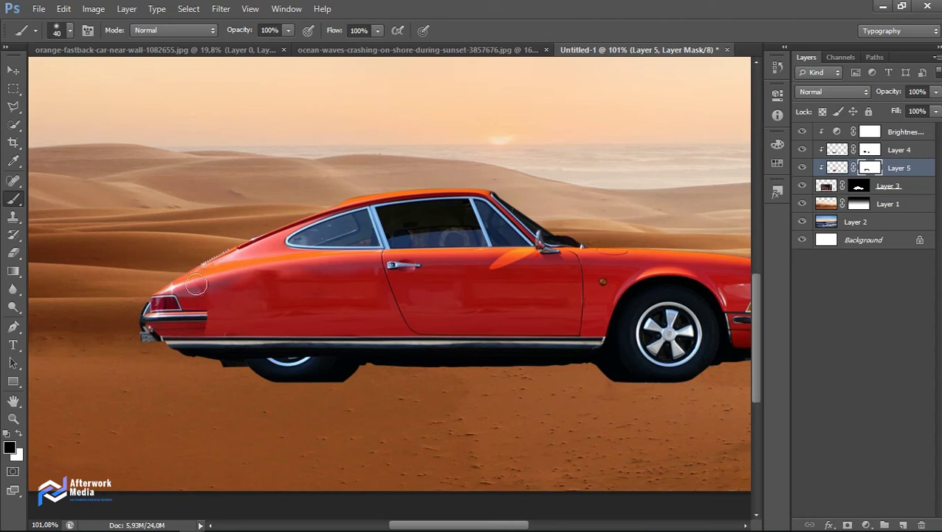
pyautogui.hotkey('ctrl', 'z')
pyautogui.press('x')
pyautogui.press('x')
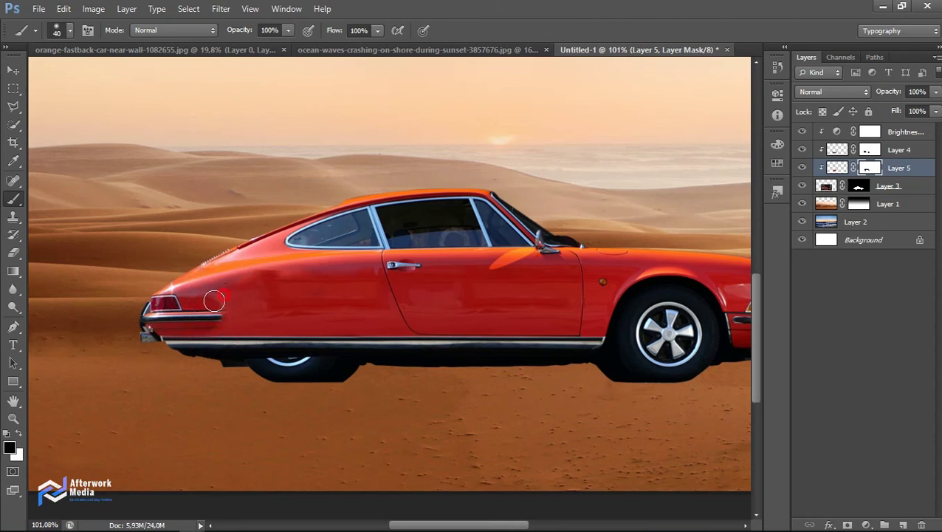
pyautogui.hotkey('ctrl', 'z')
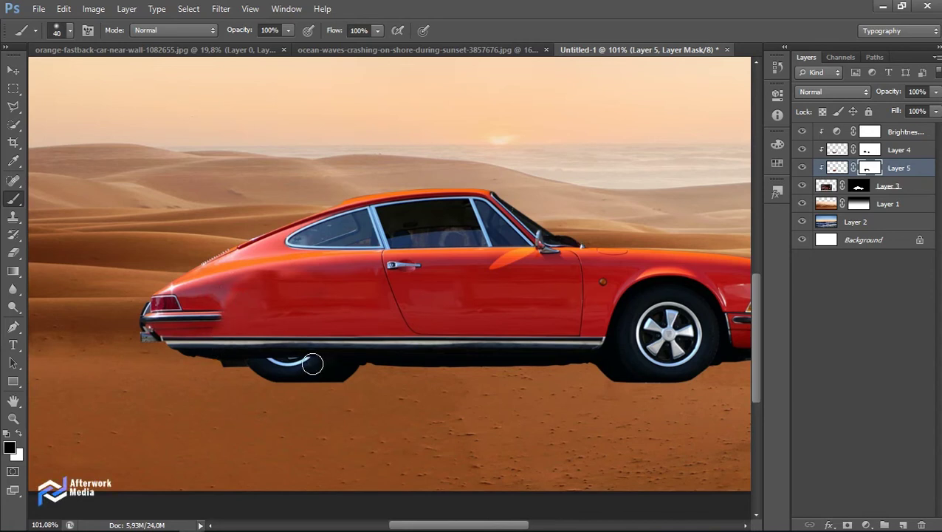
pyautogui.click(13, 70)
pyautogui.moveTo(304, 333); pyautogui.dragTo(189, 330)
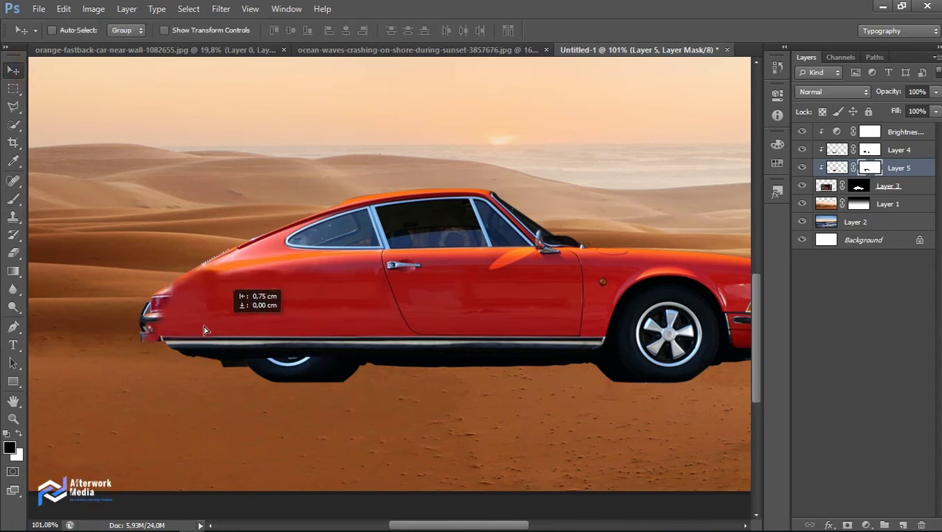
# - Duplicate Layer 5 and paint the copy's mask to reshape the rear contour and reveal the taillight
pyautogui.hotkey('ctrl', 'j')
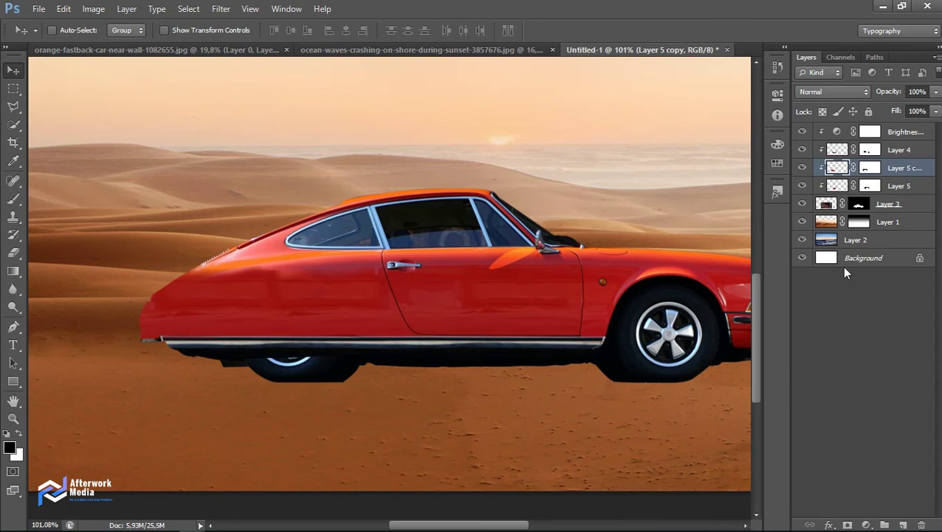
pyautogui.click(871, 172)
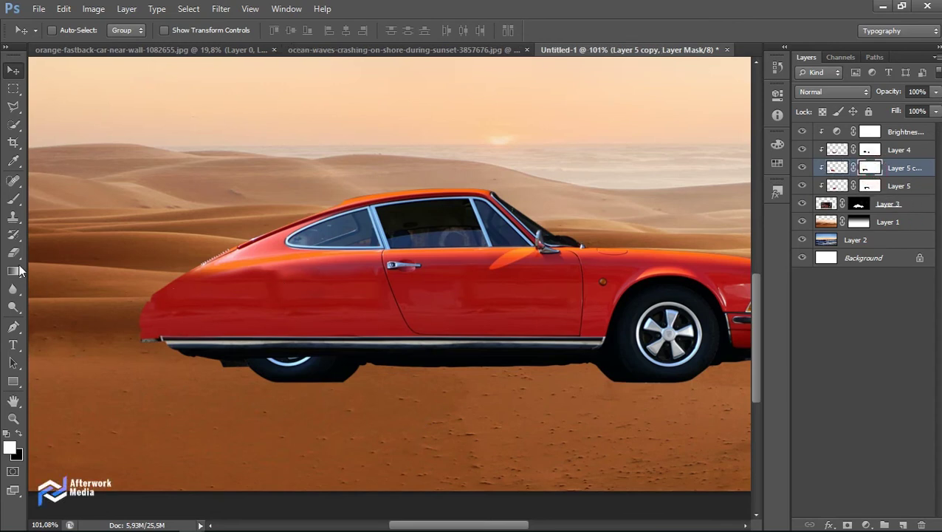
pyautogui.click(13, 198)
pyautogui.moveTo(173, 271); pyautogui.dragTo(151, 289)
pyautogui.moveTo(132, 337); pyautogui.dragTo(141, 338)
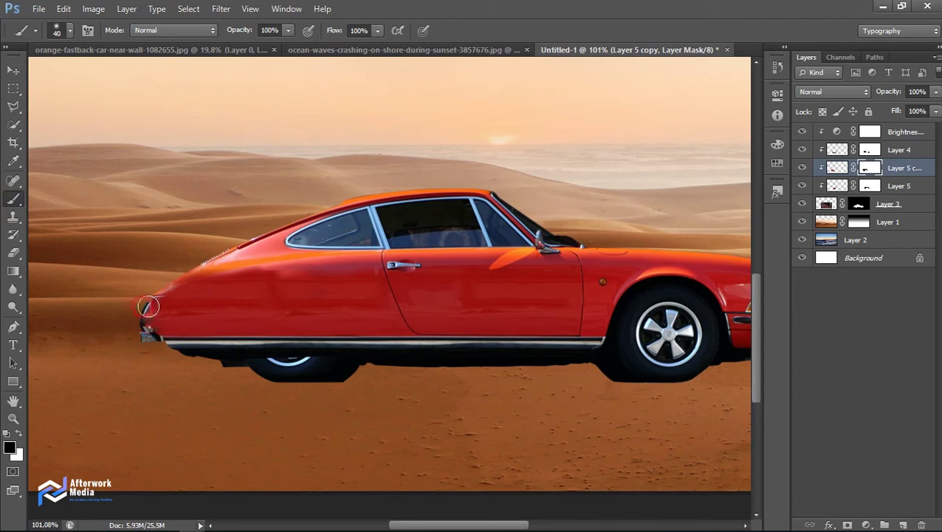
pyautogui.moveTo(167, 303); pyautogui.dragTo(164, 293)
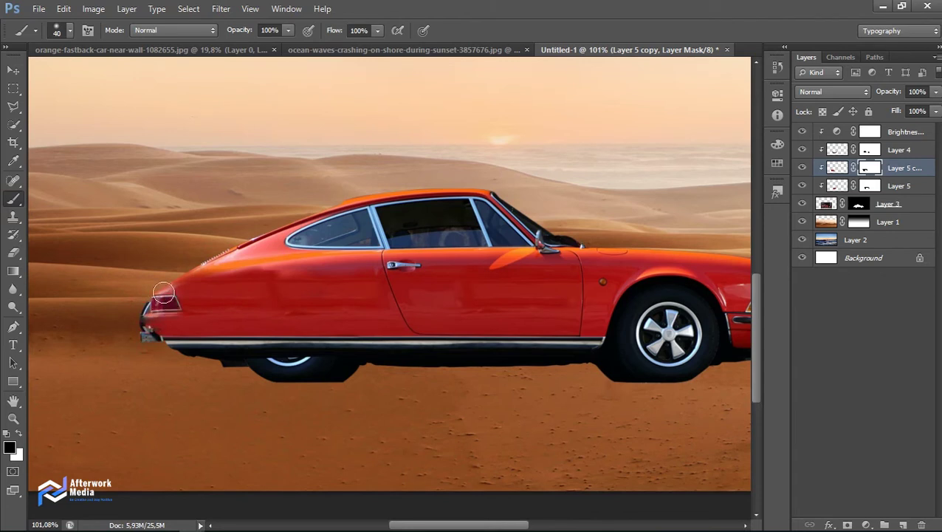
pyautogui.click(205, 260)
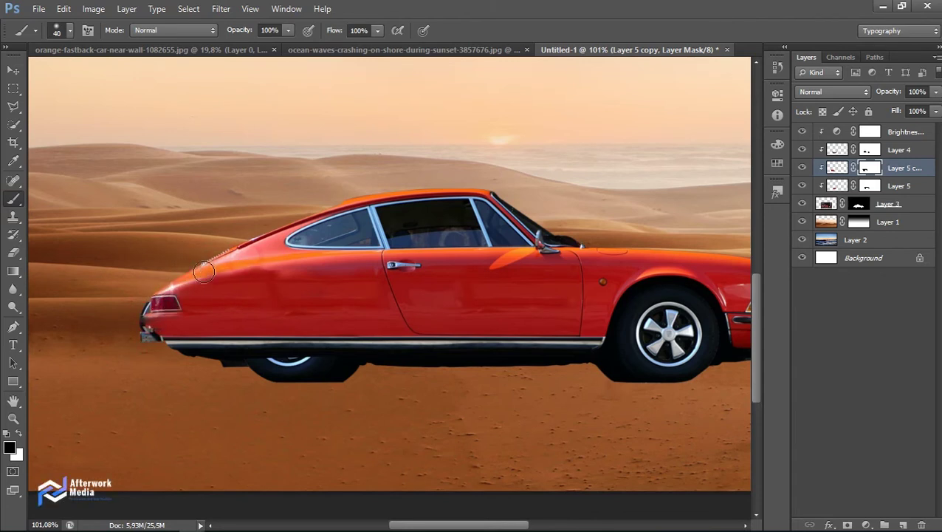
pyautogui.moveTo(279, 251); pyautogui.dragTo(224, 260)
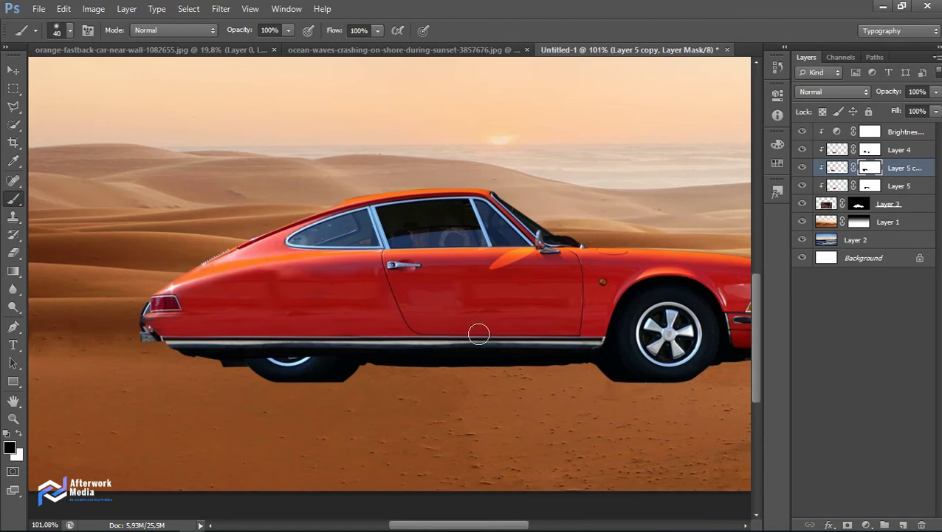
# - Brush white on Layer 5's mask along the rear body seam
pyautogui.press('x')
pyautogui.hotkey('alt', '[')
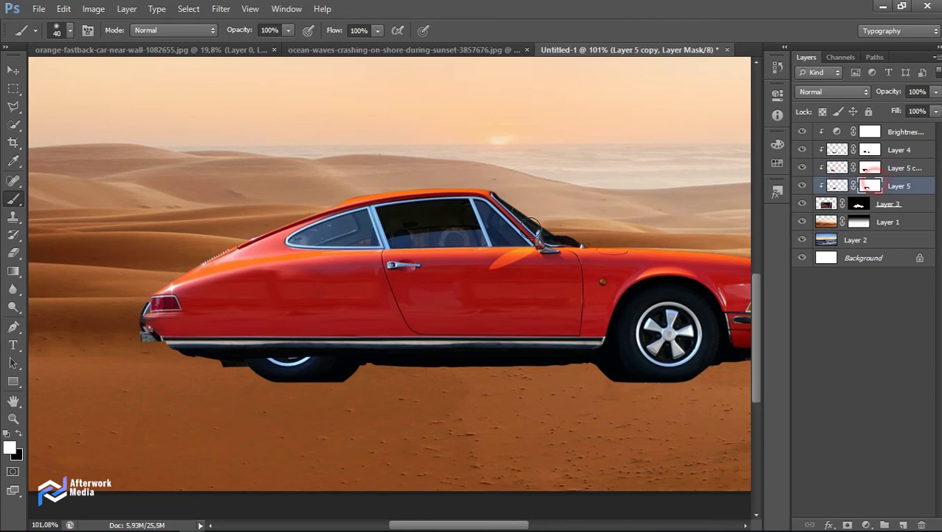
pyautogui.moveTo(286, 274); pyautogui.dragTo(374, 273)
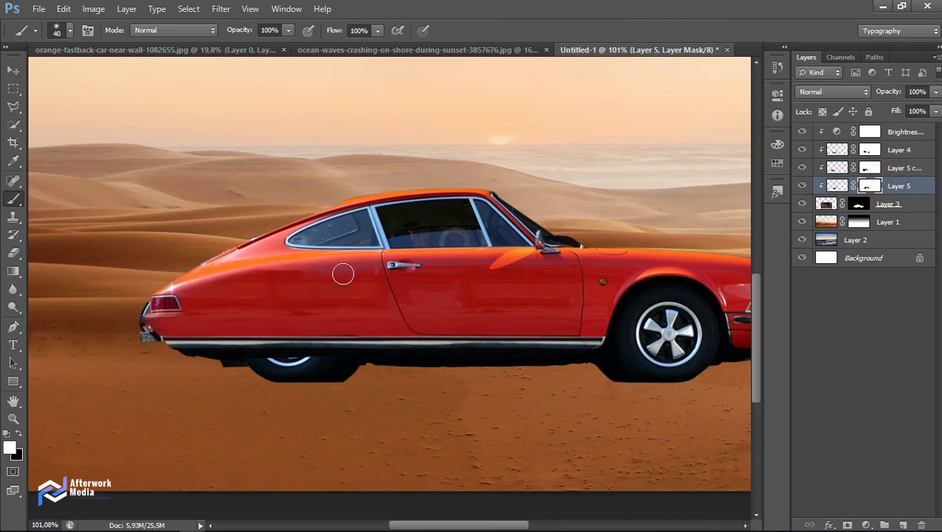
# - Re-warp Layer 5's body section, bending its top up and stretching its lower corner right
pyautogui.click(837, 186)
pyautogui.hotkey('ctrl', 't')
pyautogui.click(654, 30)
pyautogui.moveTo(337, 272); pyautogui.dragTo(337, 250)
pyautogui.moveTo(417, 349); pyautogui.dragTo(447, 346)
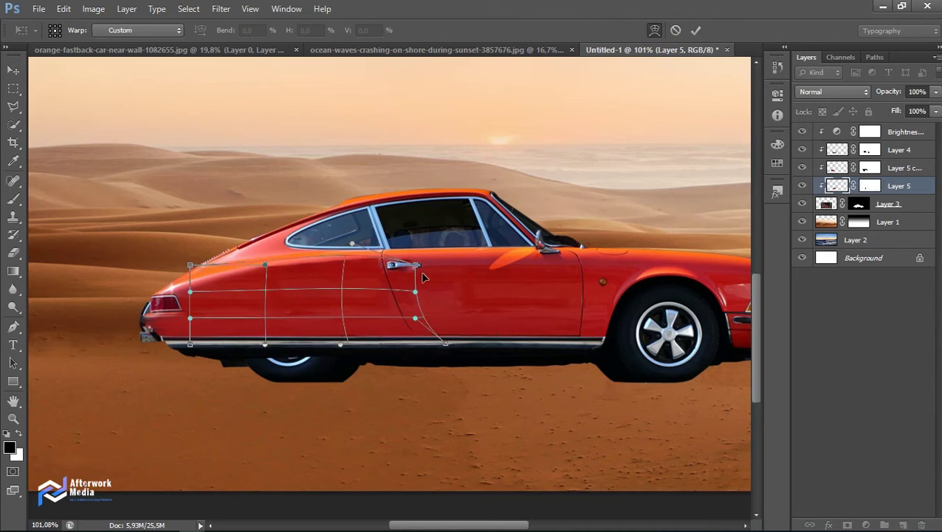
pyautogui.moveTo(414, 263); pyautogui.dragTo(418, 258)
pyautogui.press('Return')
# - Paint out the stray red spot near the rear window on Layer 5's mask, toggling visibility to compare
pyautogui.press('b')
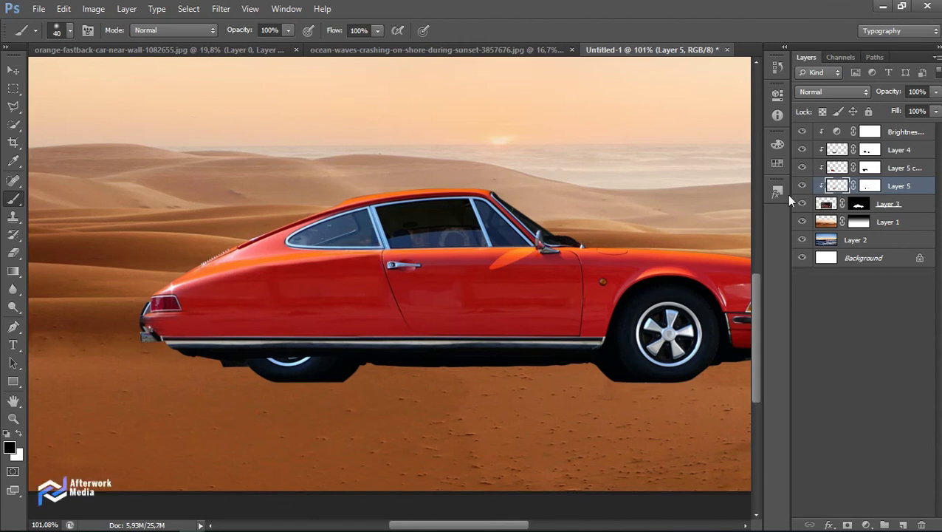
pyautogui.click(861, 189)
pyautogui.press('x')
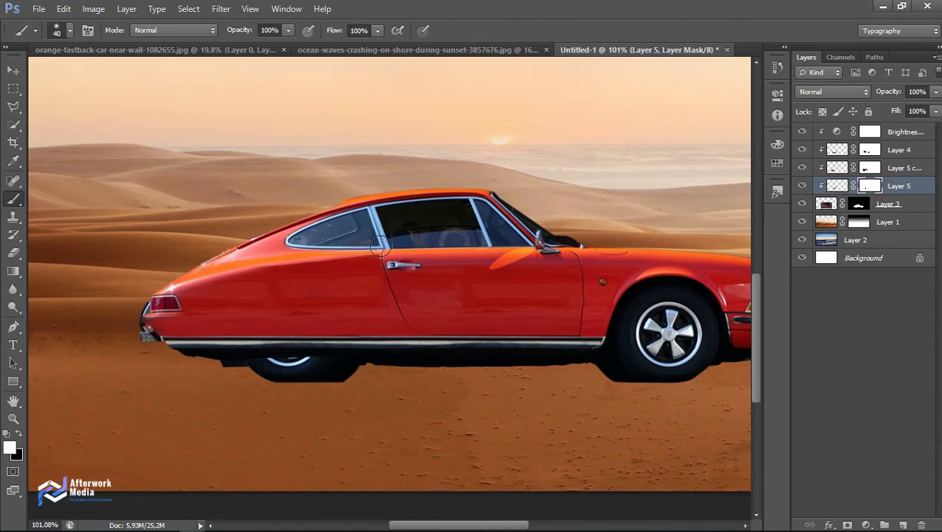
pyautogui.moveTo(342, 257); pyautogui.dragTo(244, 265)
pyautogui.click(802, 186)
pyautogui.click(802, 185)
pyautogui.press('x')
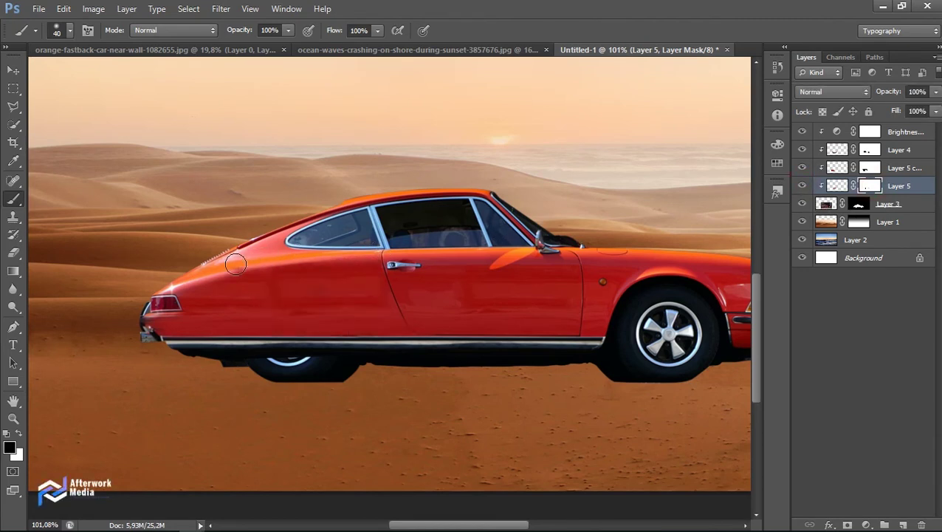
pyautogui.keyDown('alt'); pyautogui.scroll(-3, 411, 491); pyautogui.keyUp('alt')
pyautogui.keyDown('alt'); pyautogui.scroll(-3, 411, 491); pyautogui.keyUp('alt')
pyautogui.keyDown('alt'); pyautogui.scroll(2, 412, 491); pyautogui.keyUp('alt')
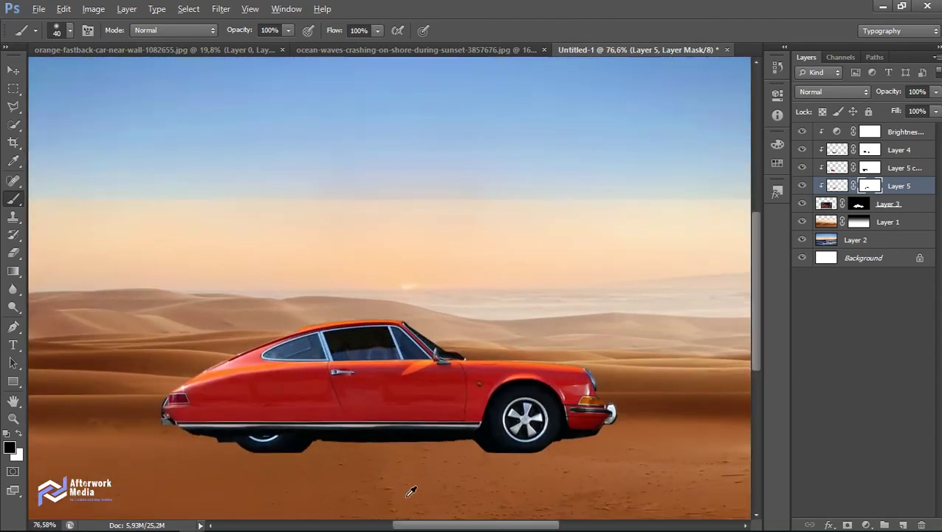
# - Drag copies of Layer 5 and Layer 5 copy toward the car's front wheel
pyautogui.keyDown('alt'); pyautogui.scroll(1, 642, 420); pyautogui.keyUp('alt')
pyautogui.keyDown('alt'); pyautogui.scroll(3, 641, 420); pyautogui.keyUp('alt')
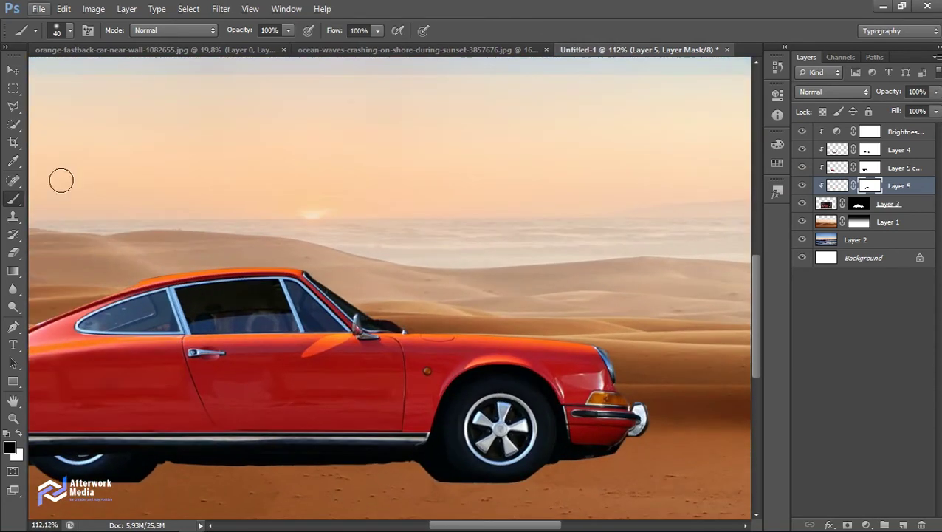
pyautogui.press('v')
pyautogui.keyDown('shift'); pyautogui.click(902, 167); pyautogui.keyUp('shift')
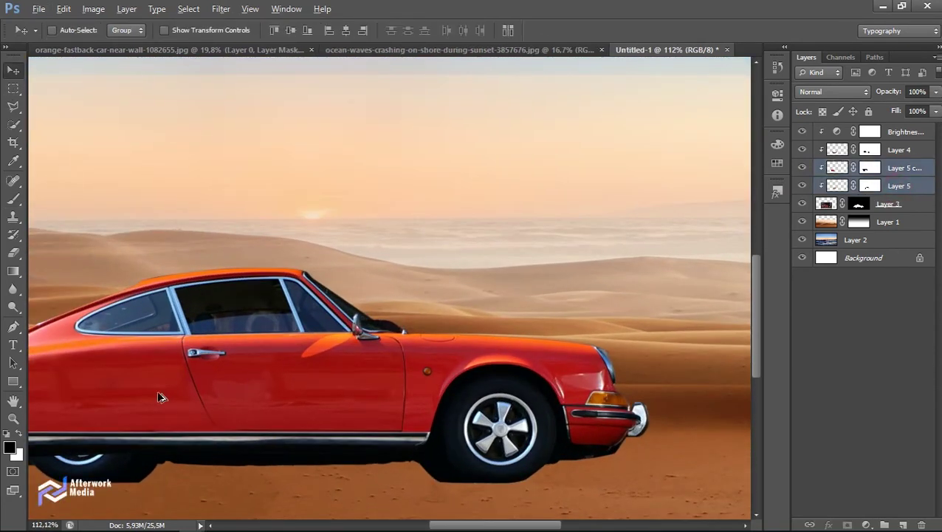
pyautogui.moveTo(161, 398); pyautogui.dragTo(554, 410)
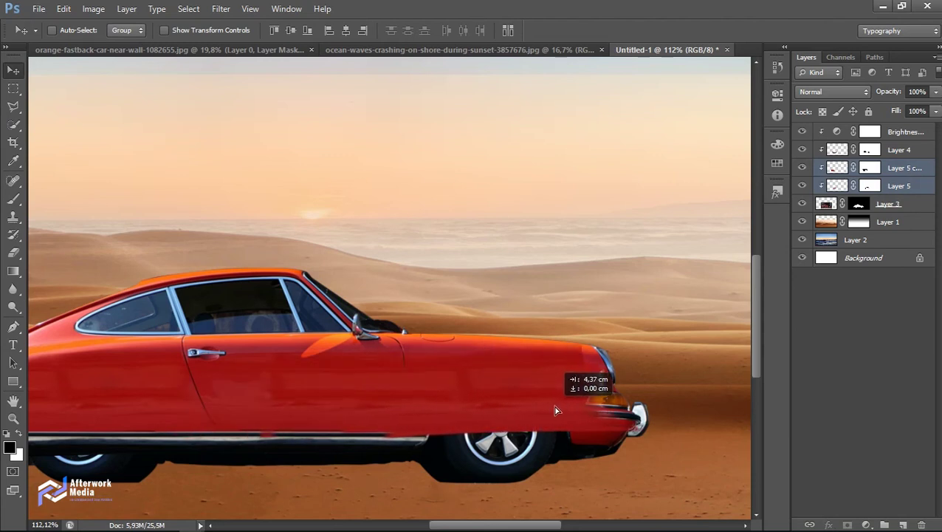
pyautogui.moveTo(555, 411); pyautogui.dragTo(550, 408)
# - Flip the copied panels horizontally, position them at the front and widen them to cover the gap
pyautogui.hotkey('ctrl', 'j')
pyautogui.hotkey('ctrl', 't')
pyautogui.rightClick(516, 397)
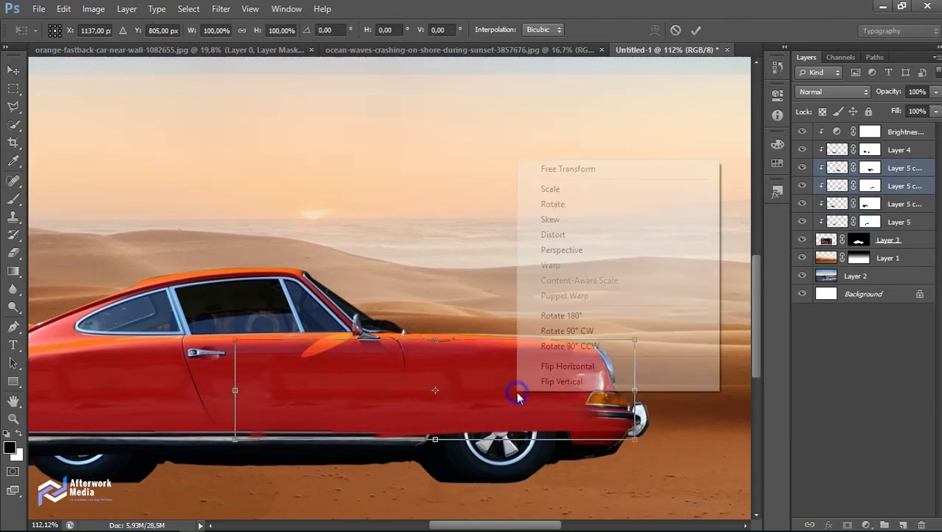
pyautogui.click(567, 366)
pyautogui.moveTo(442, 418); pyautogui.dragTo(602, 418)
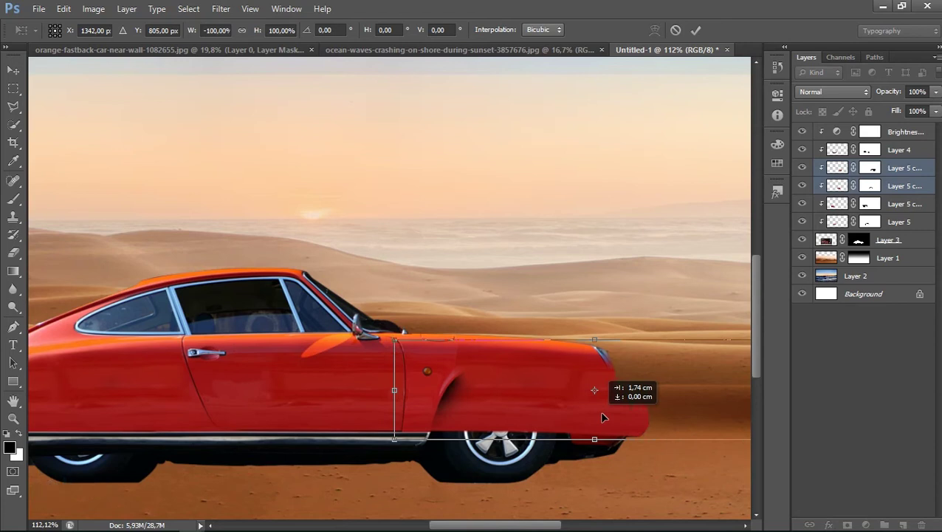
pyautogui.moveTo(602, 418); pyautogui.dragTo(582, 417)
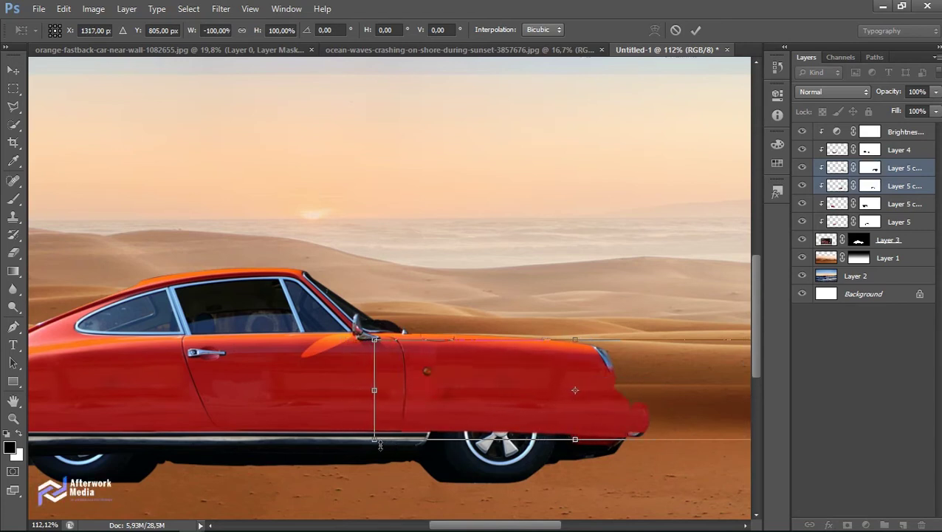
pyautogui.moveTo(373, 392); pyautogui.dragTo(348, 389)
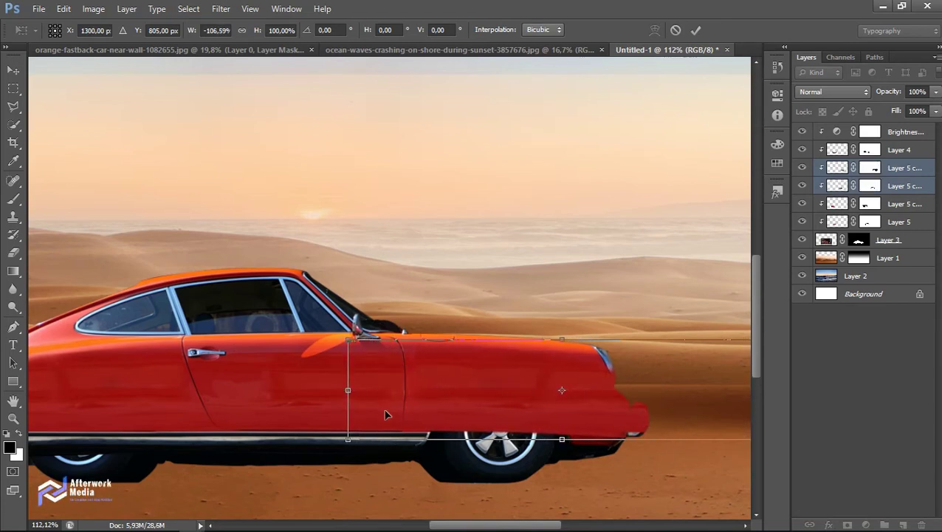
pyautogui.press('Return')
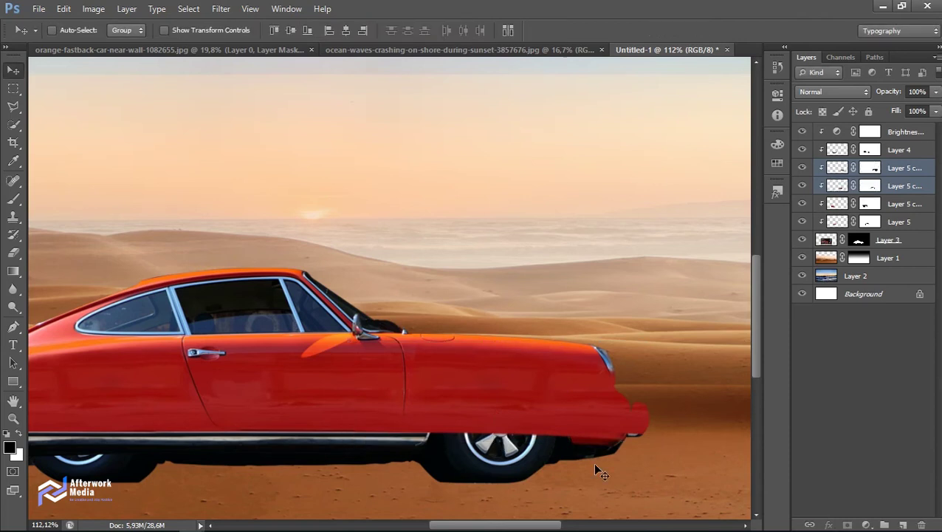
# - Duplicate Layer 4's chrome trim strip, flip it horizontally and move it right along the car
pyautogui.click(866, 151)
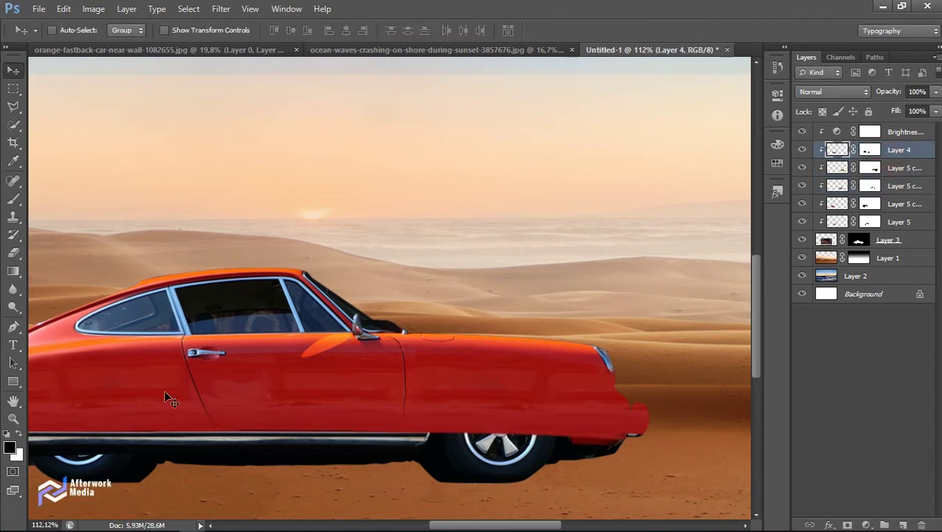
pyautogui.moveTo(148, 447); pyautogui.dragTo(399, 471)
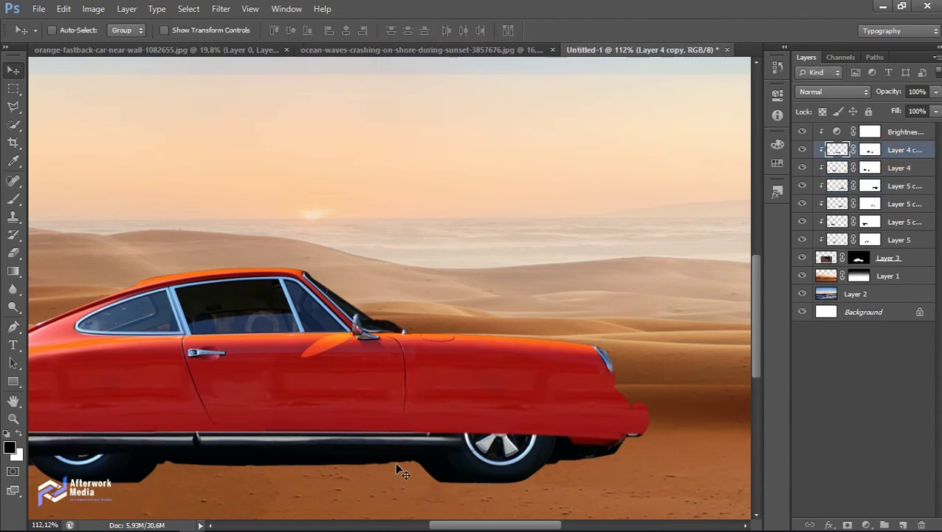
pyautogui.hotkey('ctrl', 't')
pyautogui.rightClick(373, 447)
pyautogui.click(418, 422)
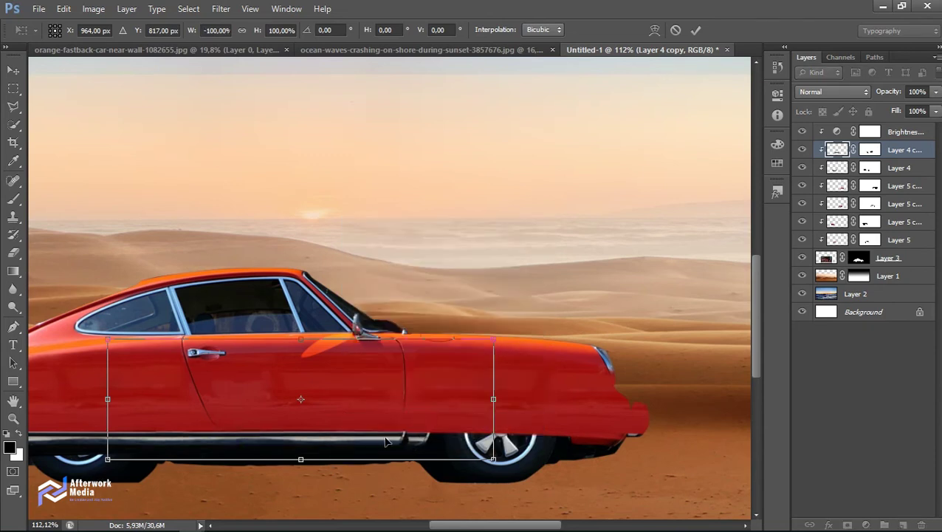
pyautogui.moveTo(412, 441); pyautogui.dragTo(628, 442)
pyautogui.press('Return')
pyautogui.hotkey('ctrl', '0')
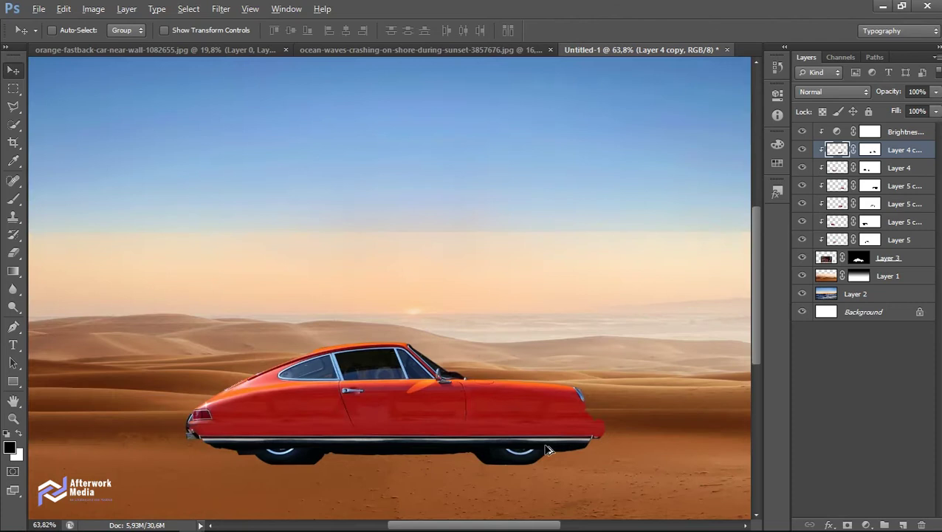
pyautogui.scroll(2, 700, 378)
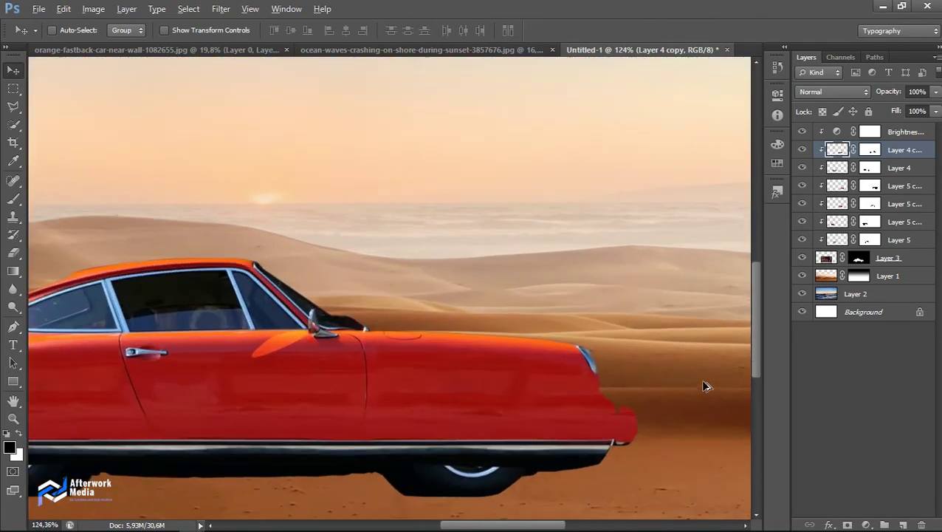
# - On Layer 5 copy 2's mask, brush in and refine the chrome bumper edge
pyautogui.click(870, 185)
pyautogui.click(802, 185)
pyautogui.click(802, 186)
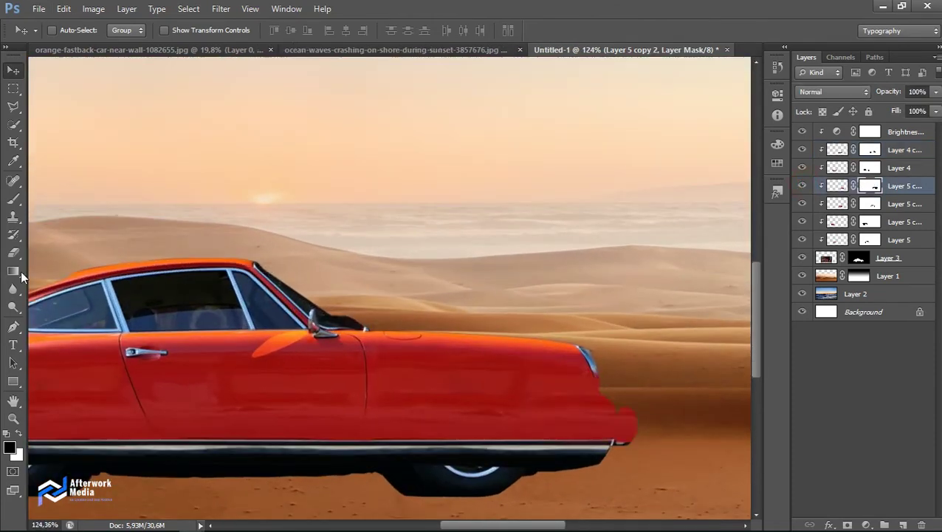
pyautogui.click(14, 198)
pyautogui.moveTo(629, 451)
pyautogui.mouseDown()
pyautogui.moveTo(623, 390)
pyautogui.moveTo(604, 368)
pyautogui.moveTo(613, 382)
pyautogui.mouseUp()
pyautogui.press('x')
pyautogui.moveTo(613, 423); pyautogui.dragTo(624, 429)
pyautogui.press('x')
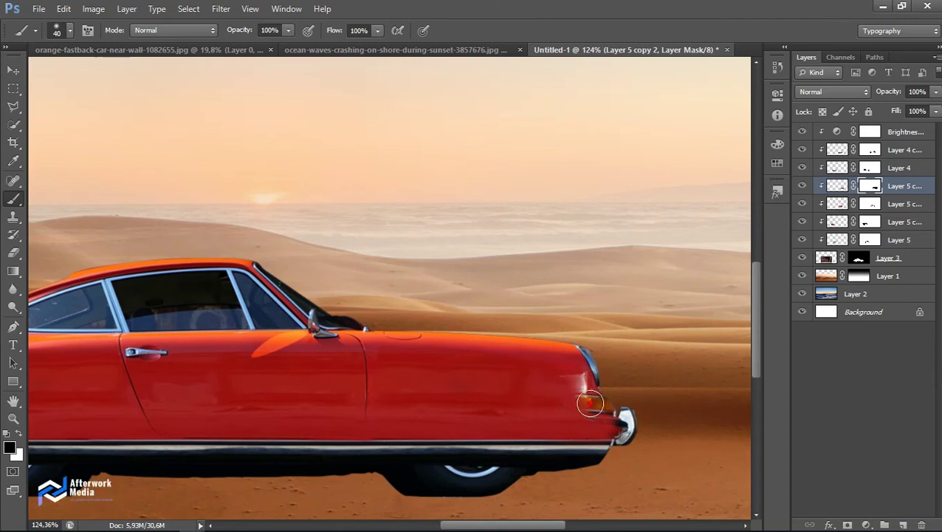
# - On the layer below's mask, reveal the orange indicator light and touch up its outline
pyautogui.click(864, 206)
pyautogui.moveTo(593, 426)
pyautogui.mouseDown()
pyautogui.moveTo(584, 398)
pyautogui.moveTo(580, 411)
pyautogui.mouseUp()
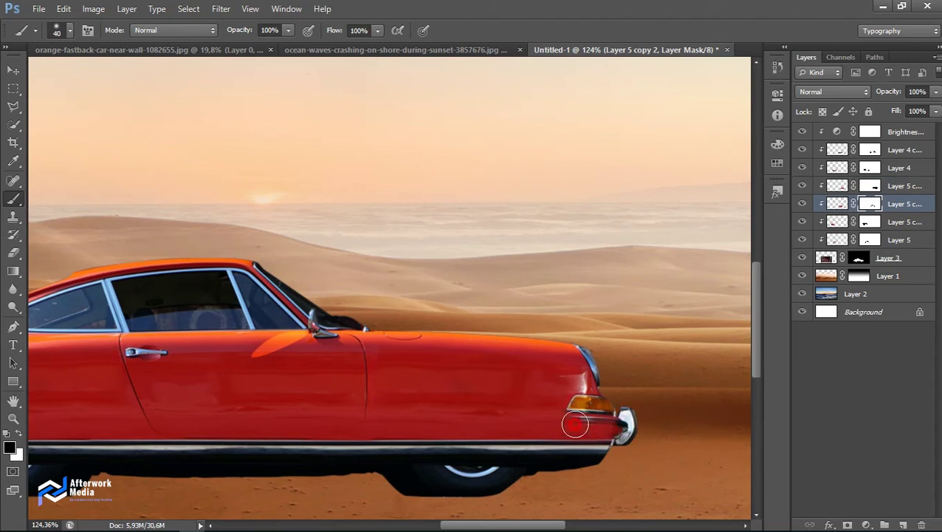
pyautogui.press('x')
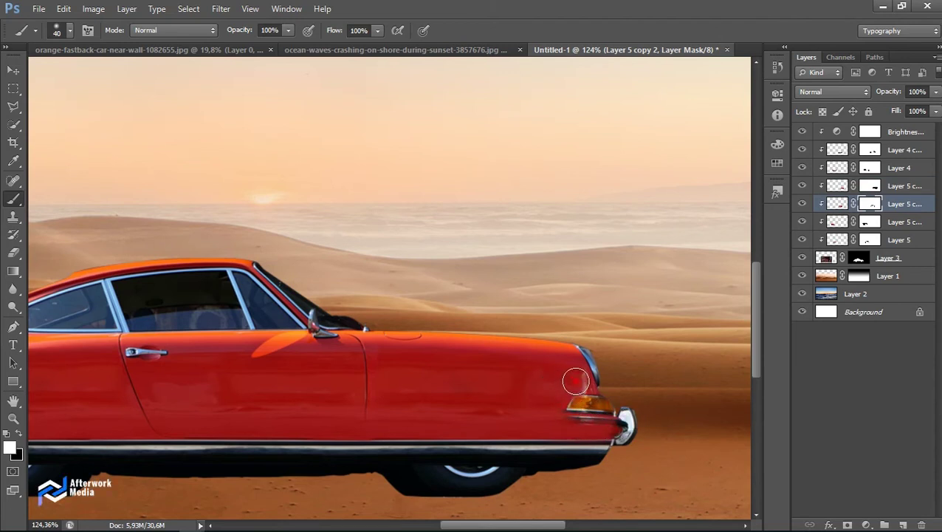
pyautogui.moveTo(578, 381)
pyautogui.mouseDown()
pyautogui.moveTo(584, 402)
pyautogui.moveTo(588, 383)
pyautogui.moveTo(610, 378)
pyautogui.moveTo(587, 349)
pyautogui.mouseUp()
pyautogui.press('x')
pyautogui.press('x')
pyautogui.press('x')
# - Touch up the mask at the fender edge and shrink the brush to size 9
pyautogui.scroll(-3, 587, 348)
pyautogui.scroll(2, 587, 369)
pyautogui.scroll(3, 587, 369)
pyautogui.scroll(2, 587, 369)
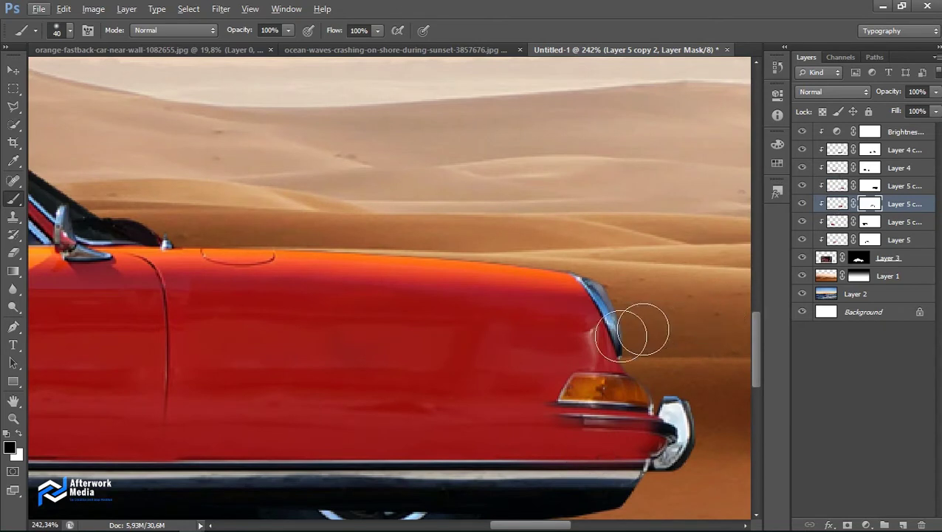
pyautogui.moveTo(485, 347)
pyautogui.mouseDown()
pyautogui.moveTo(447, 353)
pyautogui.moveTo(434, 336)
pyautogui.mouseUp()
pyautogui.press('x')
pyautogui.press('[')
pyautogui.press('[')
pyautogui.press('[')
pyautogui.press('x')
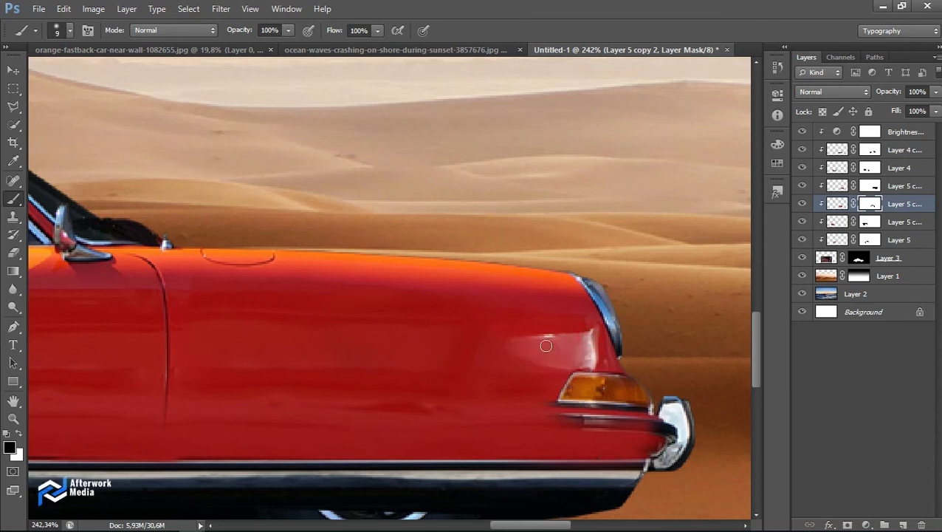
# - On the layer above's mask, reveal the dark trim strip below the indicator, extending it left
pyautogui.click(871, 185)
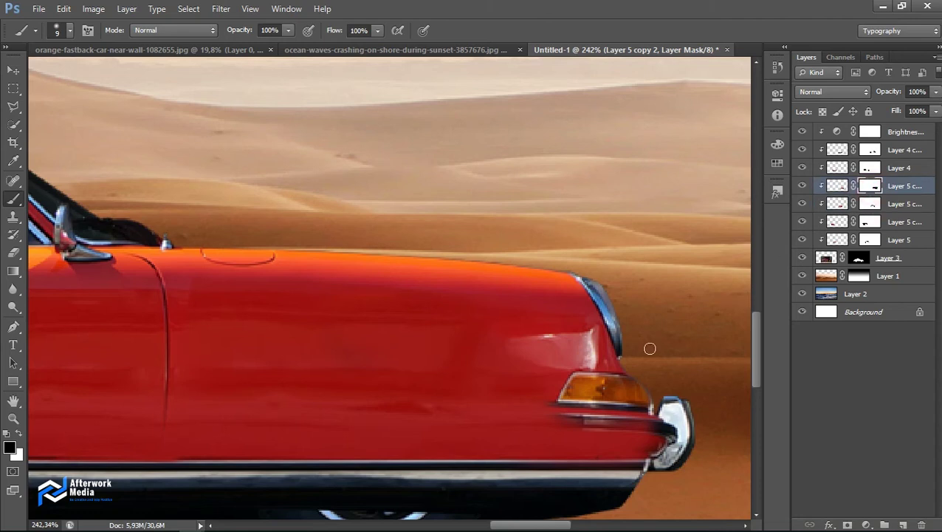
pyautogui.moveTo(547, 419); pyautogui.dragTo(666, 433)
pyautogui.press('x')
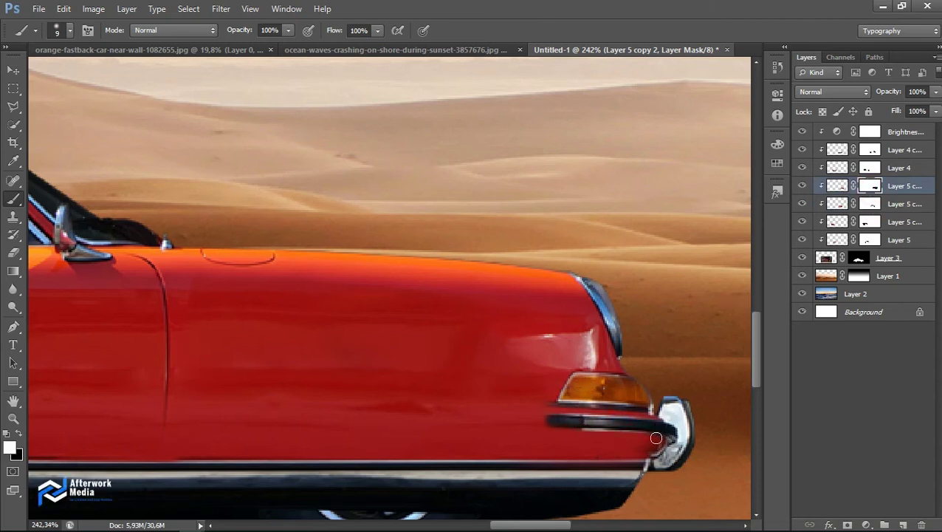
pyautogui.press('x')
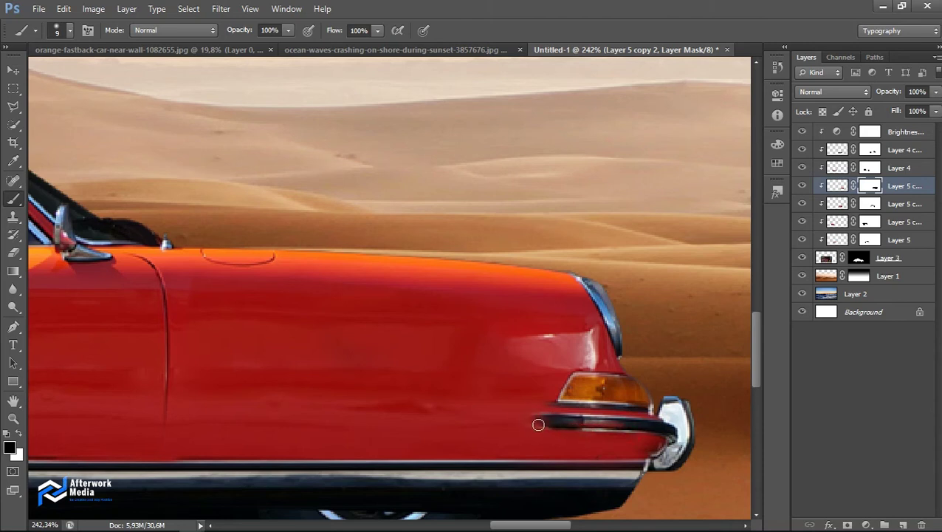
pyautogui.moveTo(538, 425); pyautogui.dragTo(575, 422)
# - Repaint the next mask along the light's edge, then toggle layer visibility to compare
pyautogui.click(871, 203)
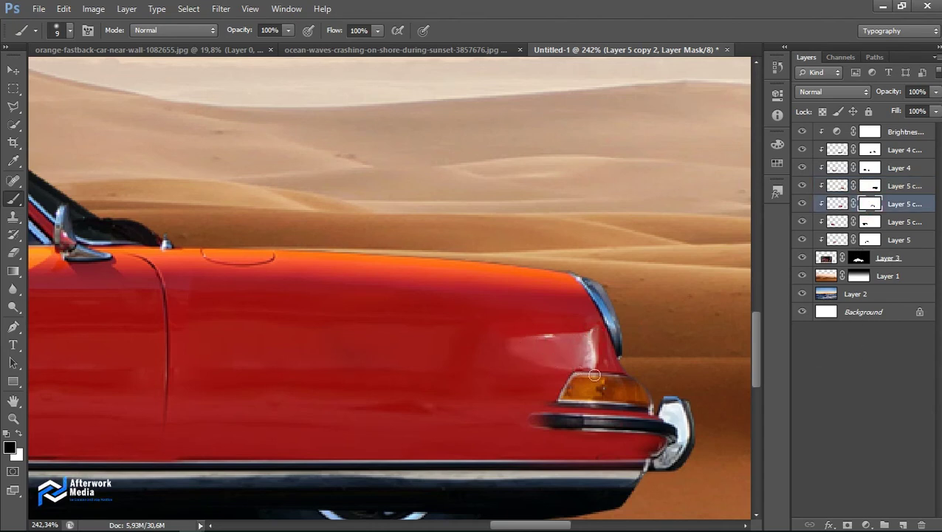
pyautogui.moveTo(565, 393); pyautogui.dragTo(541, 421)
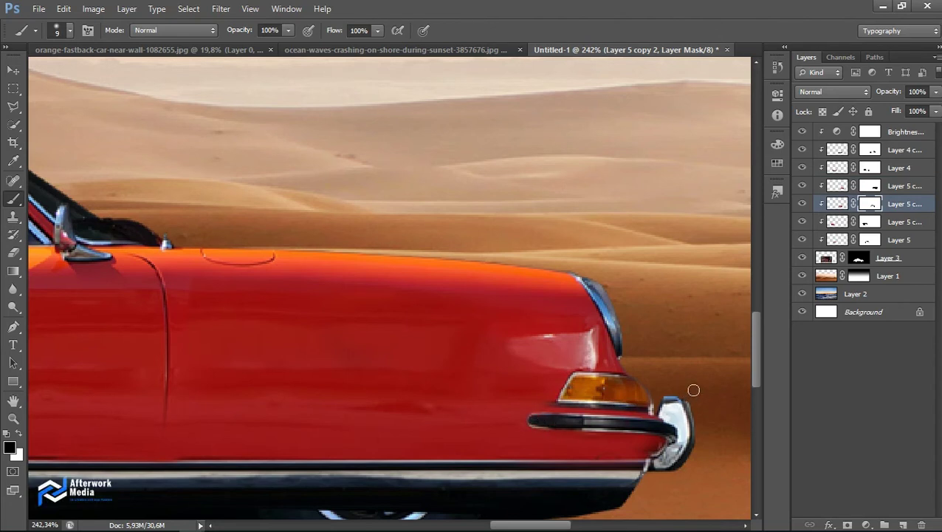
pyautogui.click(802, 203)
pyautogui.click(802, 203)
pyautogui.click(802, 186)
pyautogui.click(802, 185)
pyautogui.scroll(-2, 379, 392)
pyautogui.scroll(-2, 379, 393)
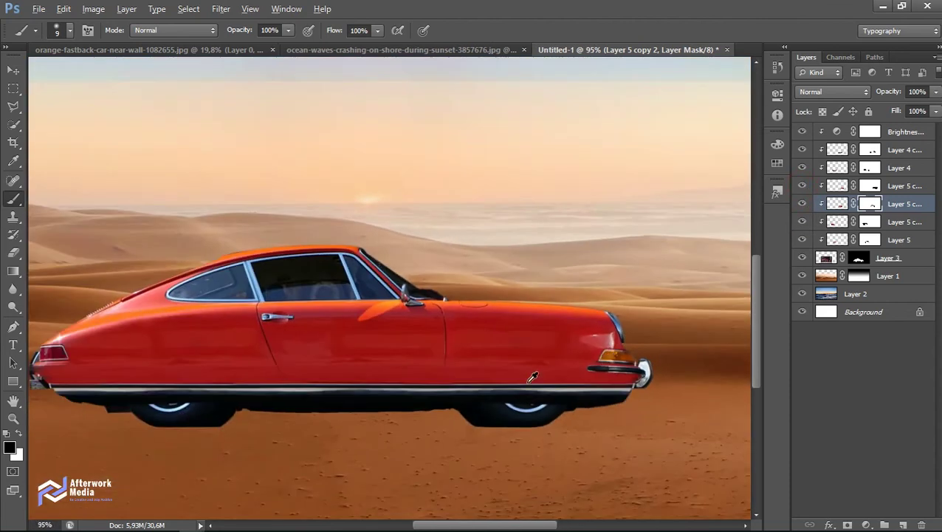
pyautogui.scroll(-2, 378, 392)
pyautogui.scroll(2, 379, 392)
pyautogui.press('alt')
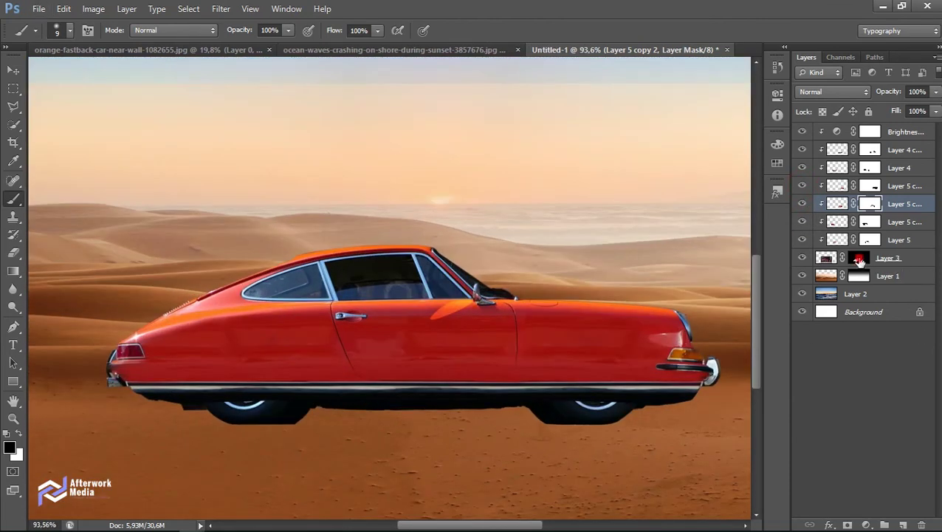
# - On Layer 3's mask, fill a rectangular strip beneath the car body with black
pyautogui.click(859, 260)
pyautogui.click(14, 90)
pyautogui.moveTo(717, 426); pyautogui.dragTo(85, 394)
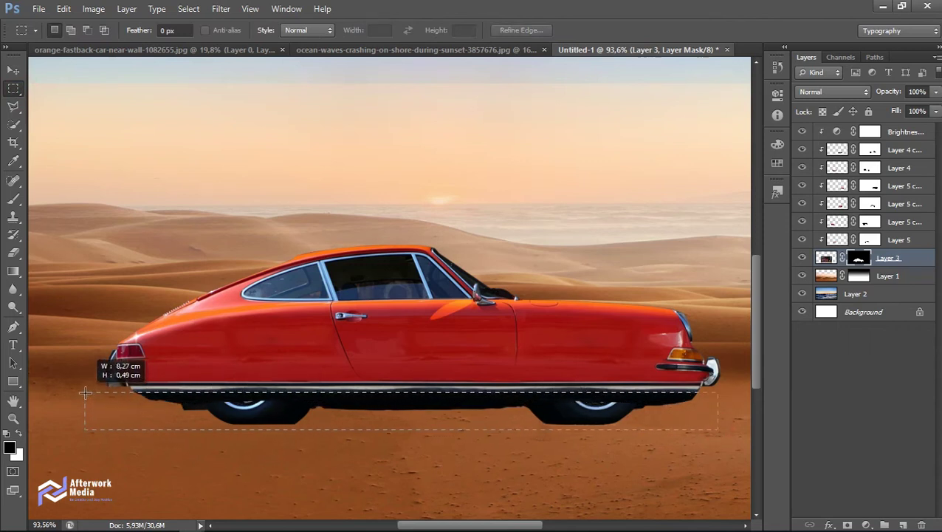
pyautogui.hotkey('ctrl', 'BackSpace')
pyautogui.hotkey('alt', 'BackSpace')
pyautogui.press('x')
pyautogui.hotkey('ctrl', 'd')
# - Zoom back out and make Layer 3's image, rather than its mask, active
pyautogui.scroll(-3, 627, 254)
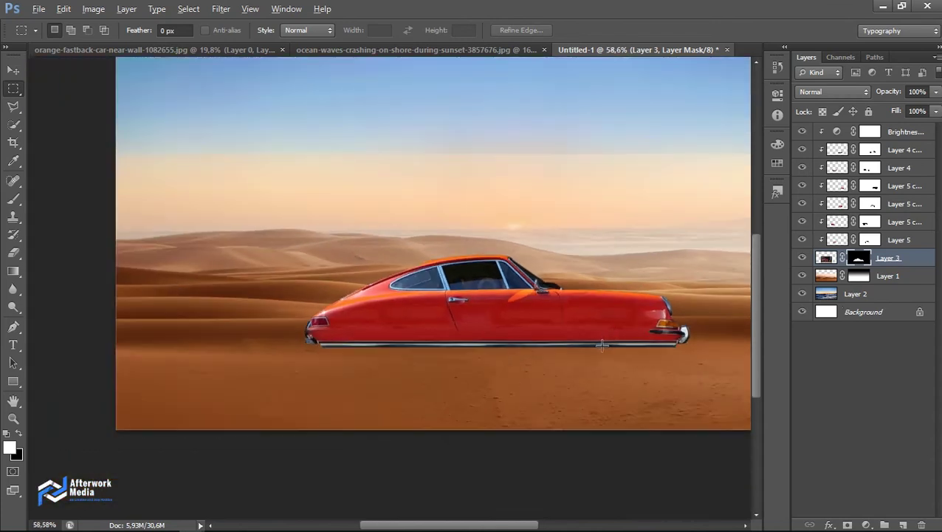
pyautogui.scroll(1, 602, 344)
pyautogui.scroll(1, 596, 354)
pyautogui.scroll(2, 516, 310)
pyautogui.scroll(2, 423, 269)
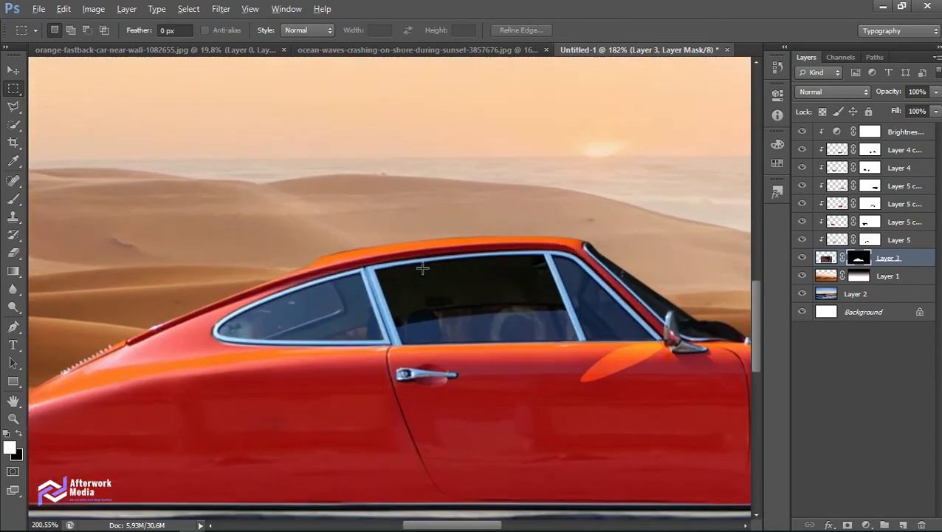
pyautogui.scroll(1, 422, 269)
pyautogui.click(827, 257)
pyautogui.scroll(2, 673, 293)
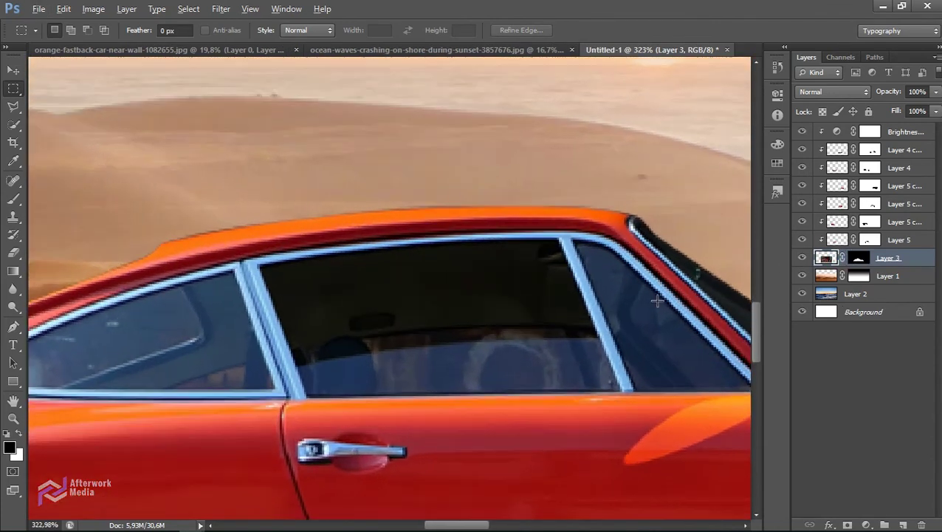
pyautogui.scroll(-1, 641, 284)
pyautogui.scroll(-1, 641, 284)
pyautogui.click(13, 327)
# - Set the Pen to Path mode and trace a closed outline of the rear window glass
pyautogui.click(68, 30)
pyautogui.click(65, 53)
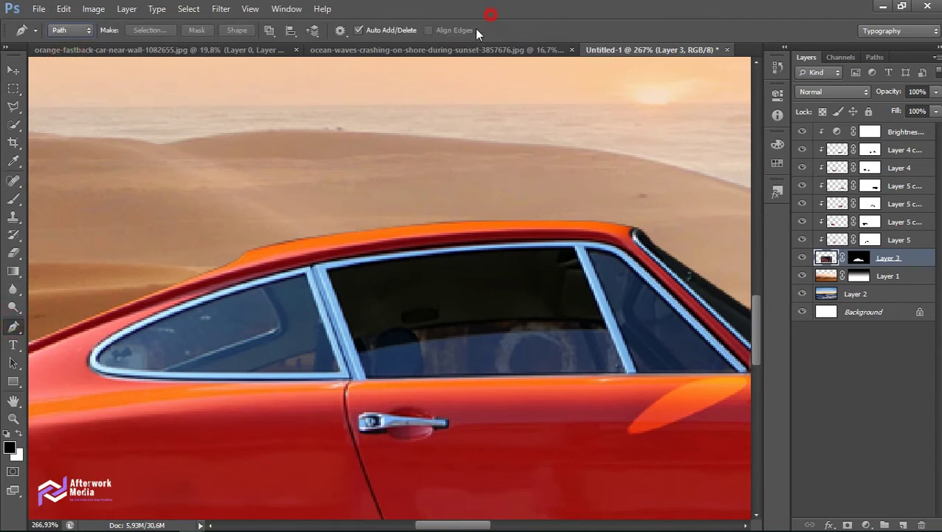
pyautogui.scroll(2, 198, 360)
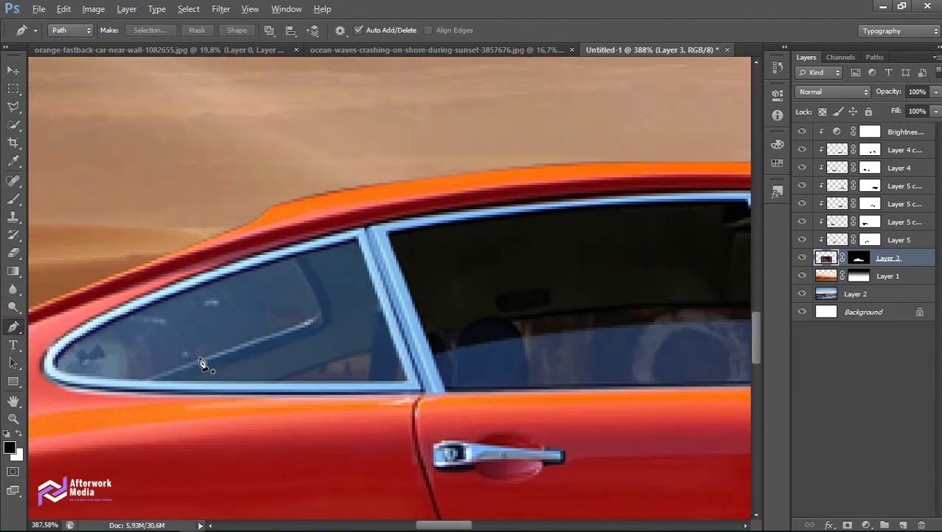
pyautogui.scroll(1, 309, 378)
pyautogui.moveTo(371, 347); pyautogui.dragTo(369, 386)
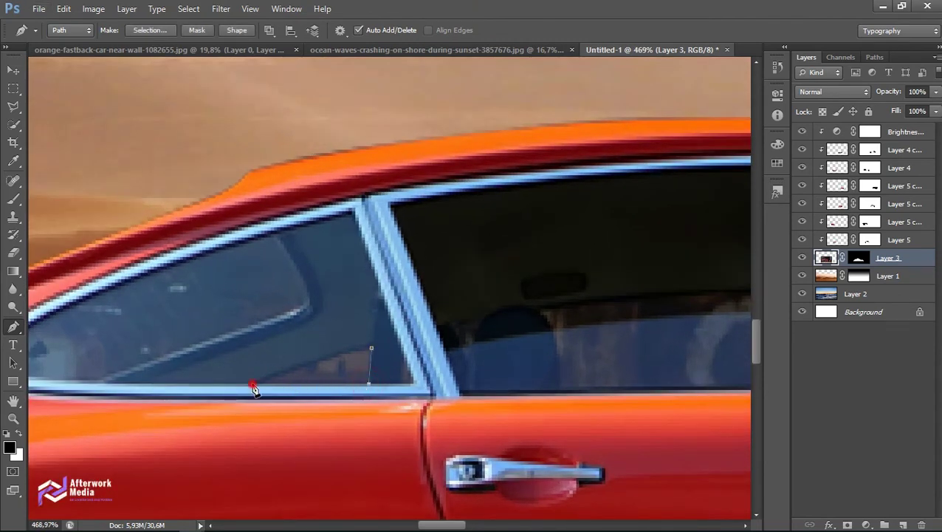
pyautogui.click(372, 348)
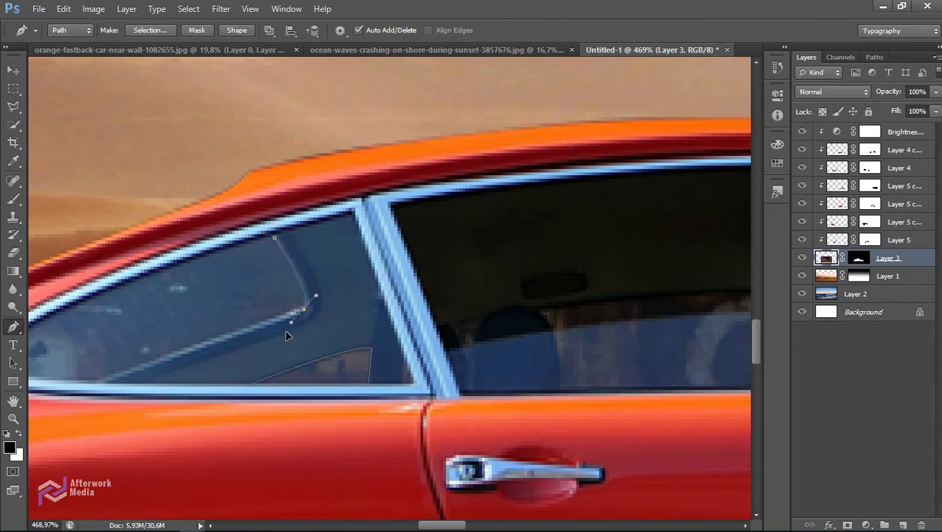
pyautogui.moveTo(307, 311); pyautogui.dragTo(487, 231)
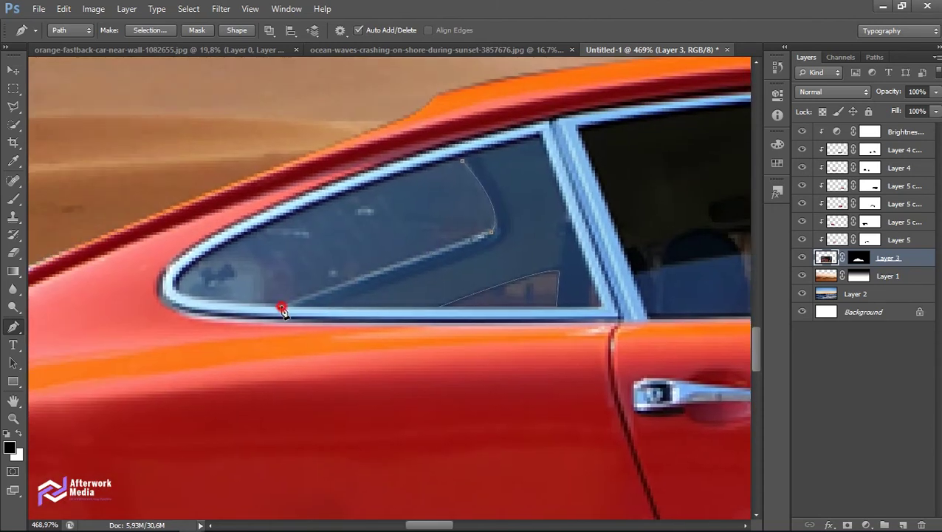
pyautogui.moveTo(259, 297); pyautogui.dragTo(252, 264)
pyautogui.click(463, 166)
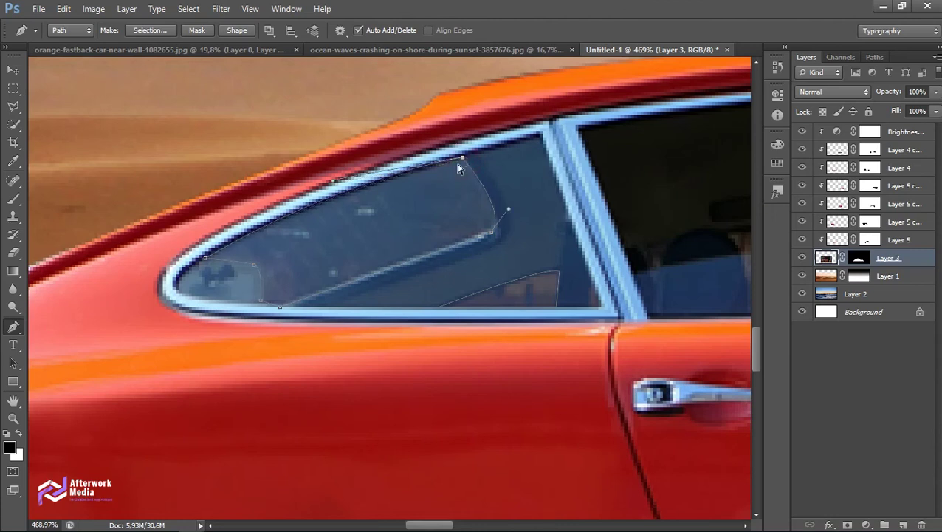
# - Trace a small closed curved path along the door window glass edge
pyautogui.hscroll(3, 374, 260)
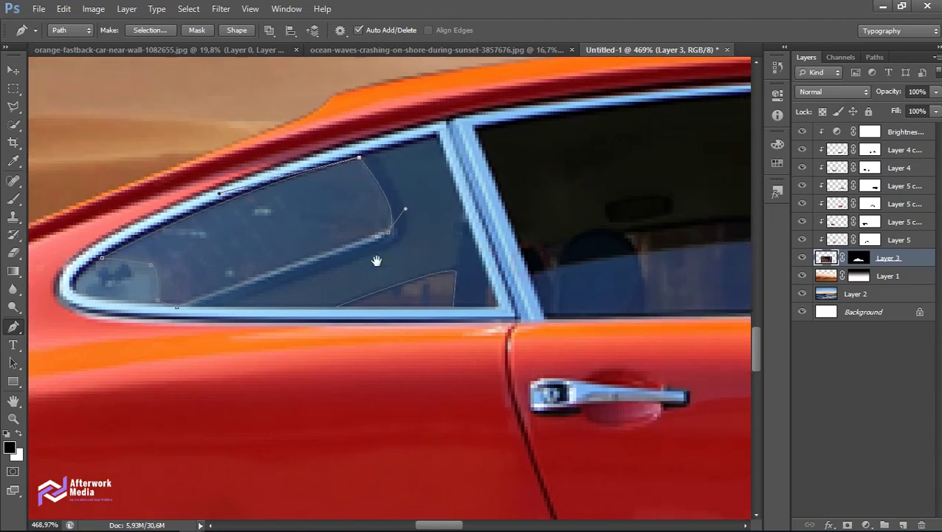
pyautogui.hscroll(2, 415, 146)
pyautogui.click(411, 139)
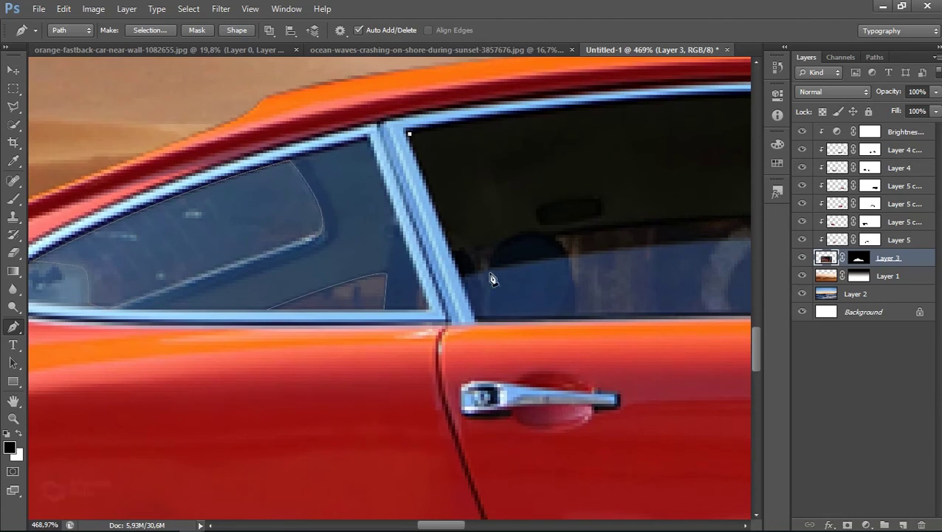
pyautogui.hscroll(4, 443, 325)
pyautogui.scroll(2, 413, 347)
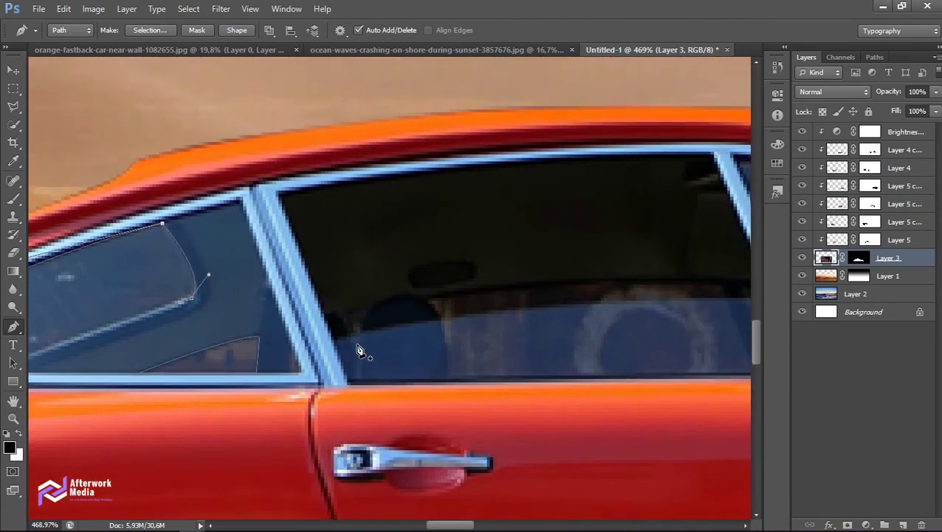
pyautogui.click(337, 314)
pyautogui.click(356, 378)
pyautogui.moveTo(347, 393); pyautogui.dragTo(367, 383)
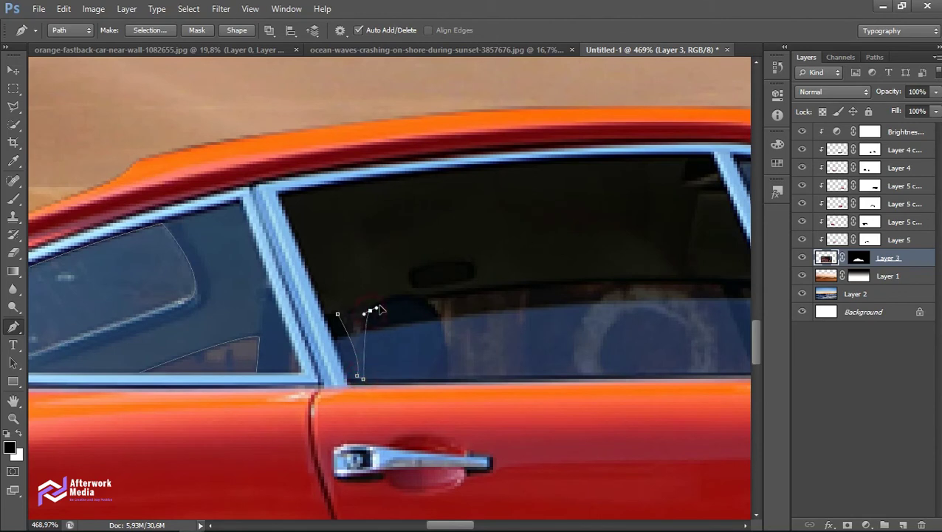
pyautogui.moveTo(338, 315)
pyautogui.mouseDown()
pyautogui.moveTo(323, 327)
pyautogui.moveTo(373, 311)
pyautogui.mouseUp()
# - Draw a closed path around the full door window
pyautogui.click(425, 300)
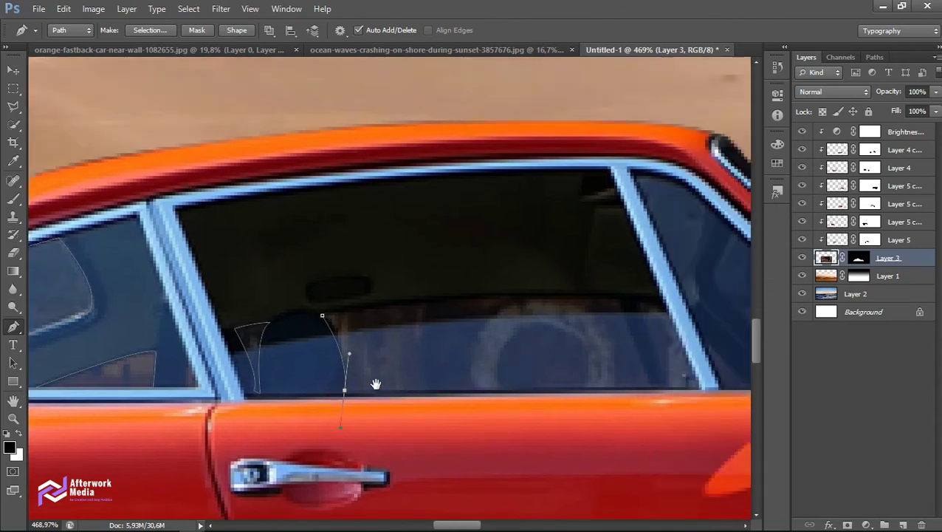
pyautogui.moveTo(485, 383); pyautogui.dragTo(343, 398)
pyautogui.click(305, 392)
pyautogui.click(611, 391)
pyautogui.click(578, 304)
pyautogui.click(282, 318)
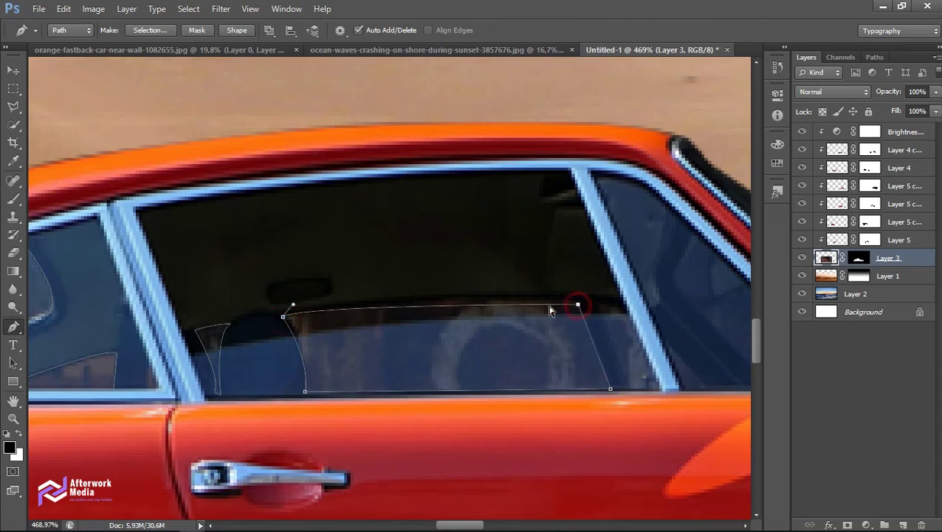
# - Reshape the door window path's top edge and right-side anchors to fit the frame
pyautogui.moveTo(293, 304); pyautogui.dragTo(403, 285)
pyautogui.moveTo(578, 307); pyautogui.dragTo(591, 307)
pyautogui.moveTo(610, 388); pyautogui.dragTo(626, 387)
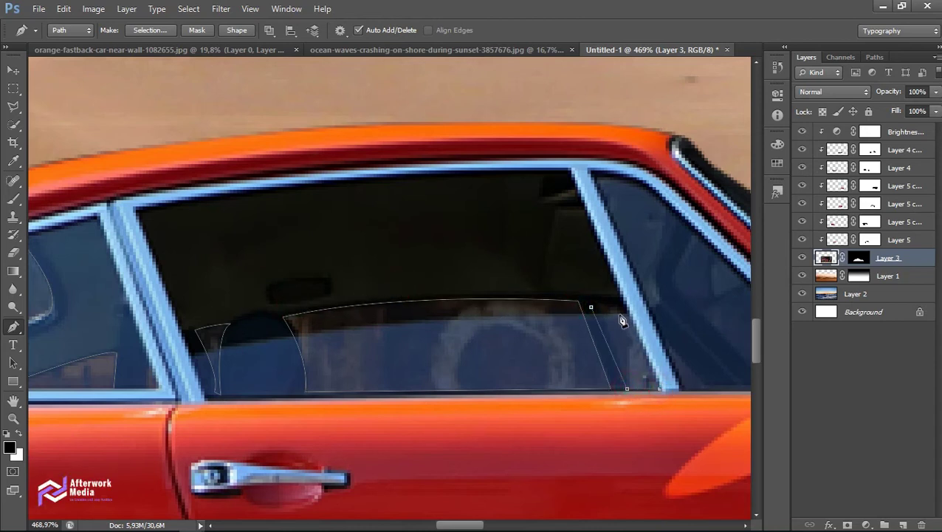
pyautogui.click(590, 307)
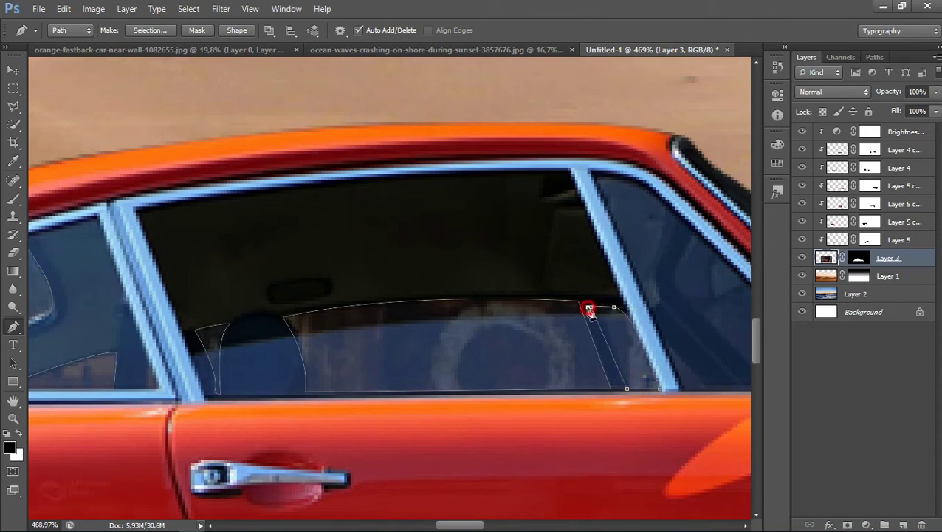
pyautogui.moveTo(599, 310); pyautogui.dragTo(617, 310)
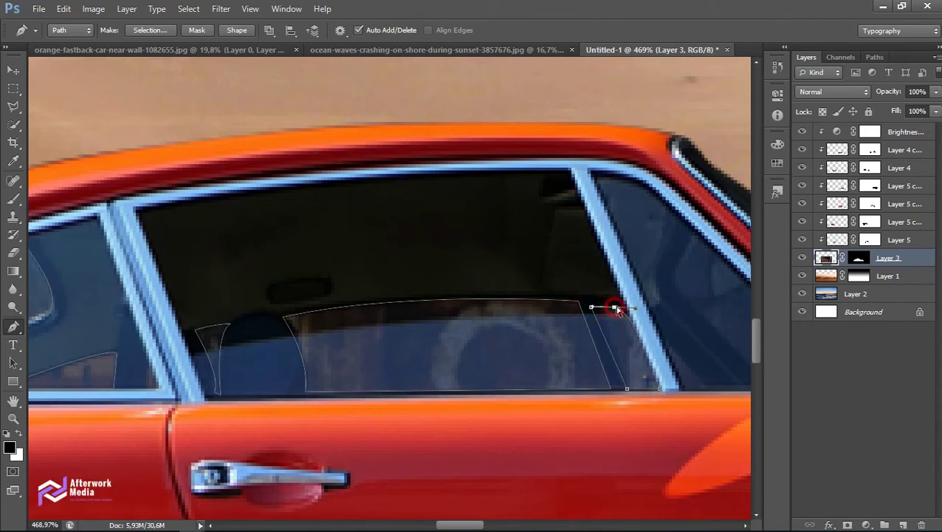
pyautogui.moveTo(634, 304); pyautogui.dragTo(620, 306)
# - Trace a small triangle and a closed outline inside the front side window
pyautogui.moveTo(698, 355); pyautogui.dragTo(466, 419)
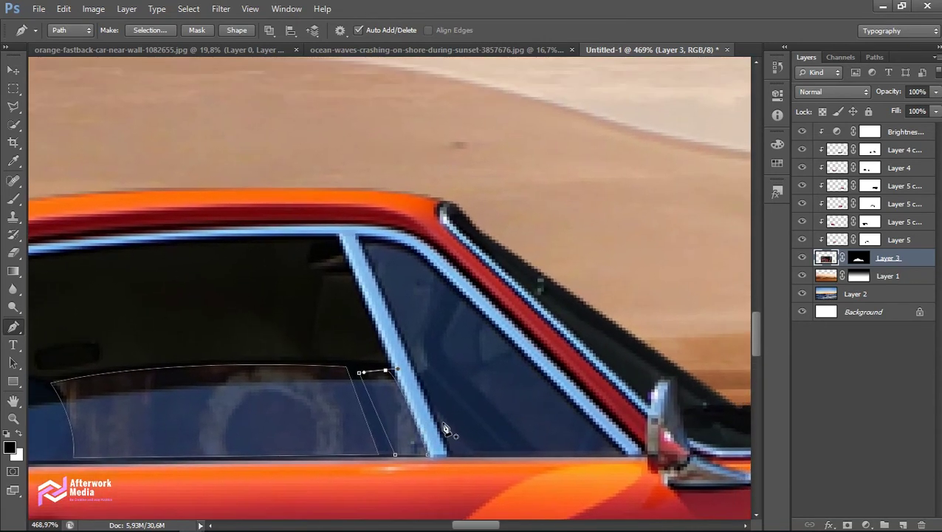
pyautogui.click(433, 412)
pyautogui.click(452, 450)
pyautogui.click(434, 413)
pyautogui.click(535, 451)
pyautogui.click(623, 454)
pyautogui.click(467, 305)
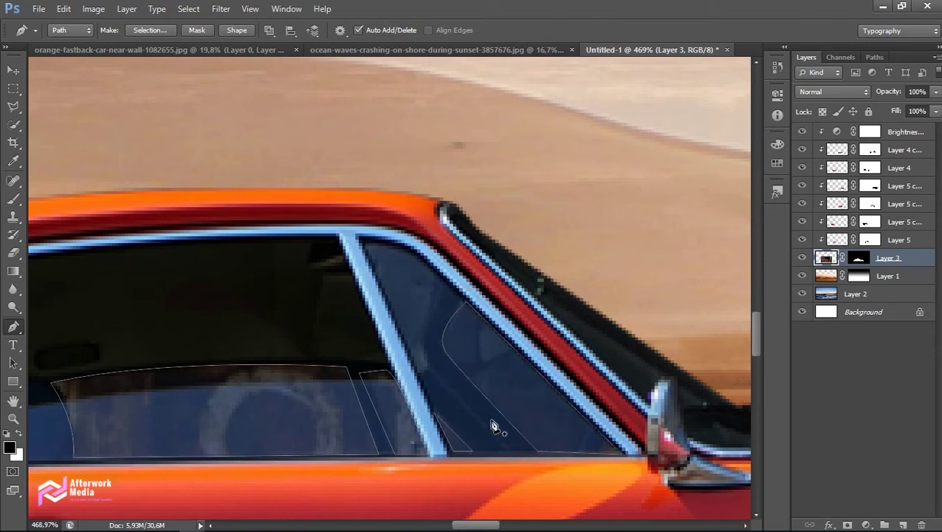
# - Add anchors outlining the windscreen edge and the mirror tip
pyautogui.click(505, 453)
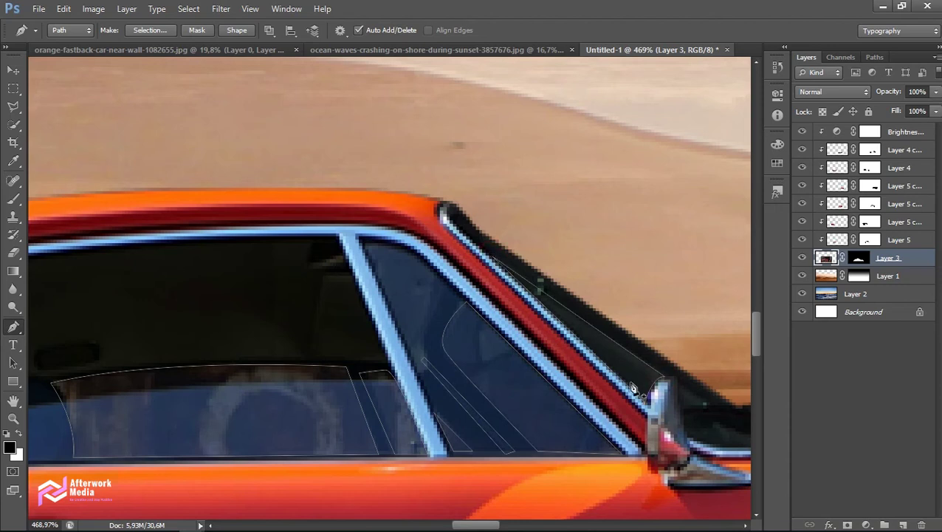
pyautogui.moveTo(715, 416); pyautogui.dragTo(500, 399)
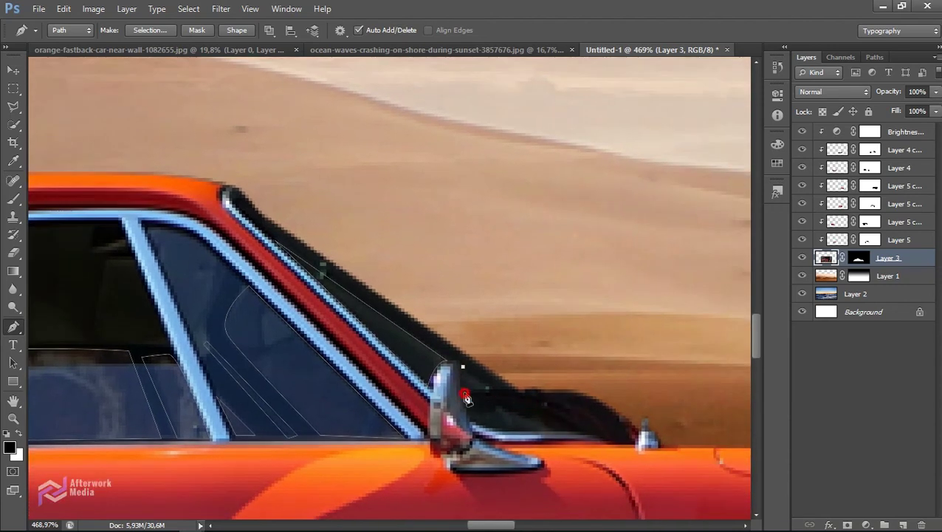
pyautogui.moveTo(464, 369)
pyautogui.mouseDown()
pyautogui.moveTo(491, 388)
pyautogui.moveTo(519, 435)
pyautogui.mouseUp()
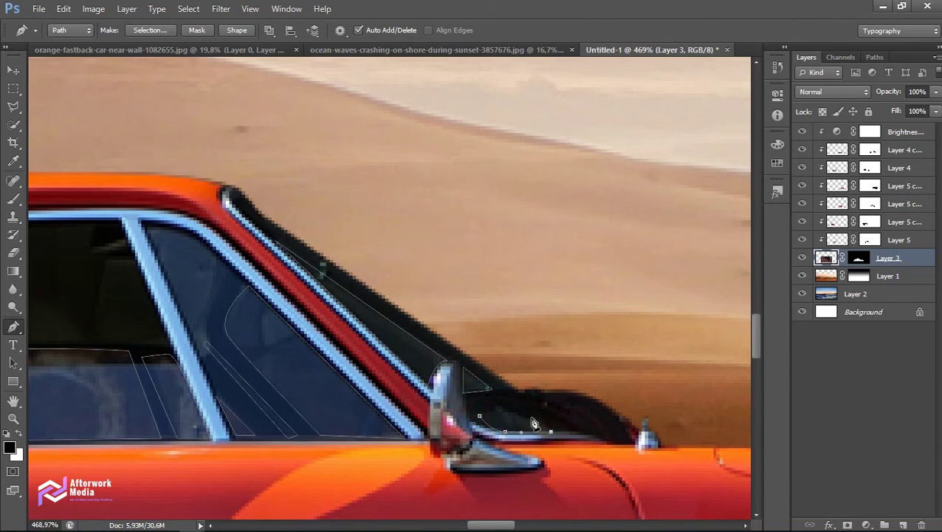
pyautogui.scroll(-2, 479, 420)
pyautogui.scroll(-2, 480, 419)
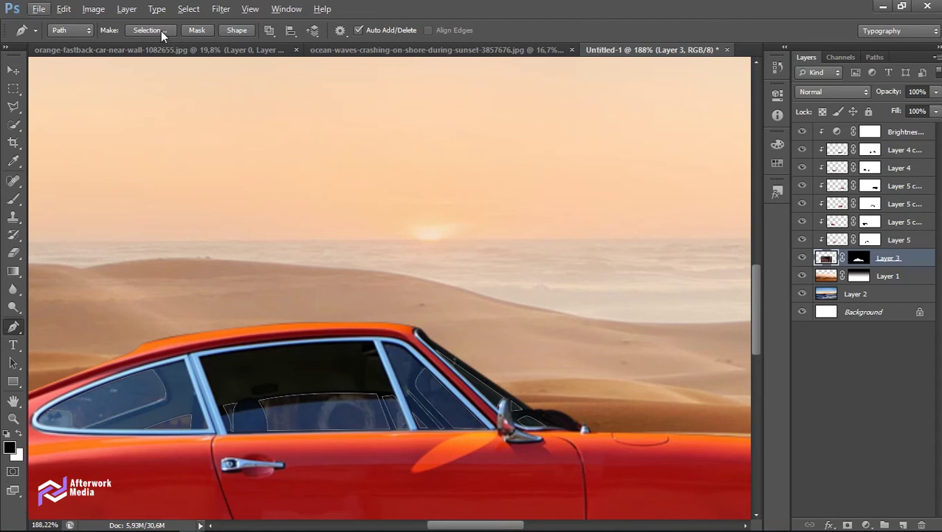
# - Convert the window paths to a selection and hide those areas on Layer 3's mask
pyautogui.click(160, 30)
pyautogui.click(538, 145)
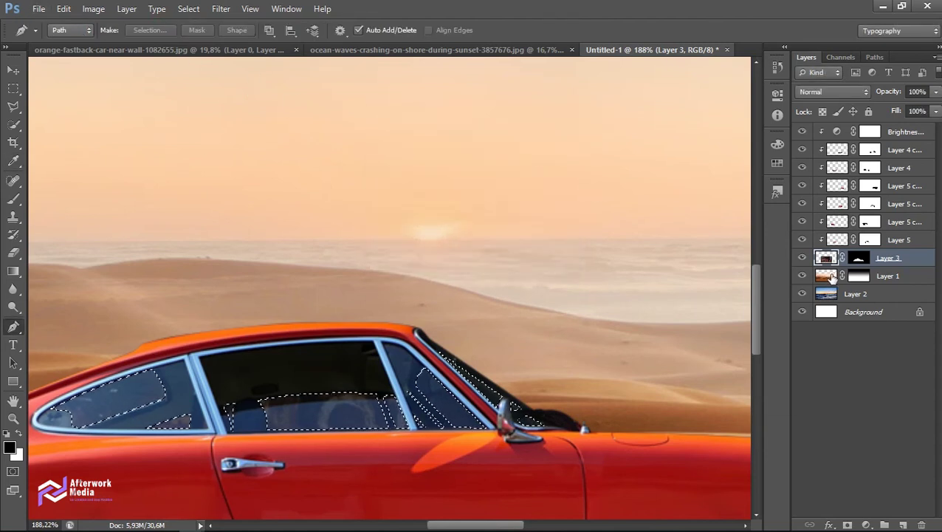
pyautogui.click(859, 258)
pyautogui.press('x')
pyautogui.press('Delete')
pyautogui.hotkey('ctrl', 'd')
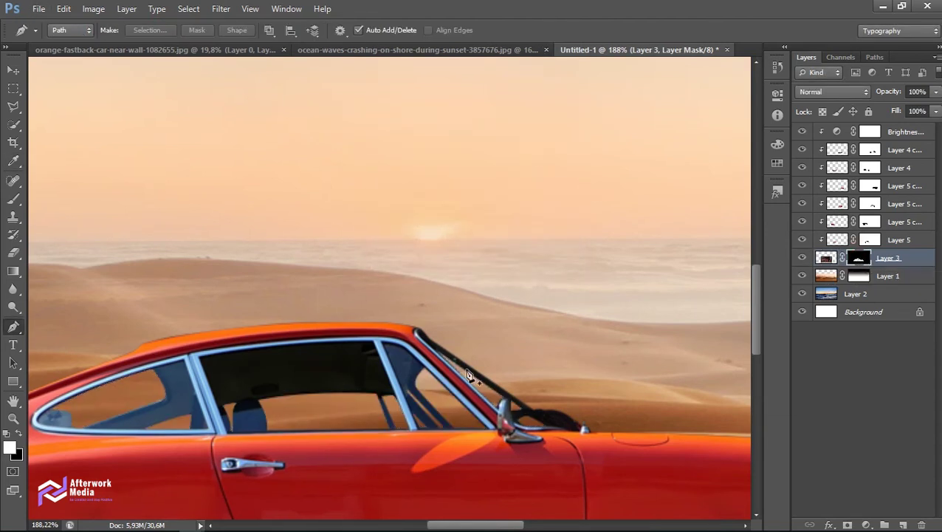
# - Make Layer 1 active and place the first Pen anchor at the rear window corner
pyautogui.scroll(-2, 468, 375)
pyautogui.click(890, 277)
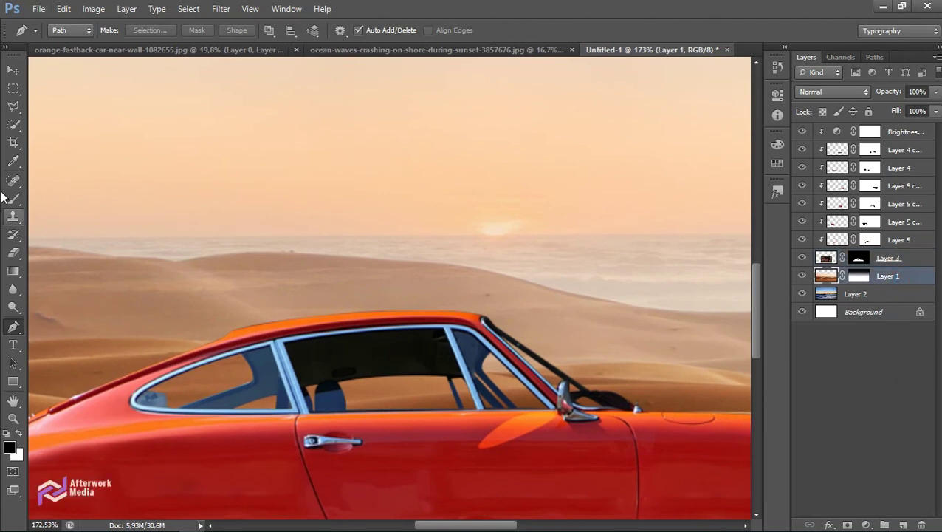
pyautogui.click(130, 406)
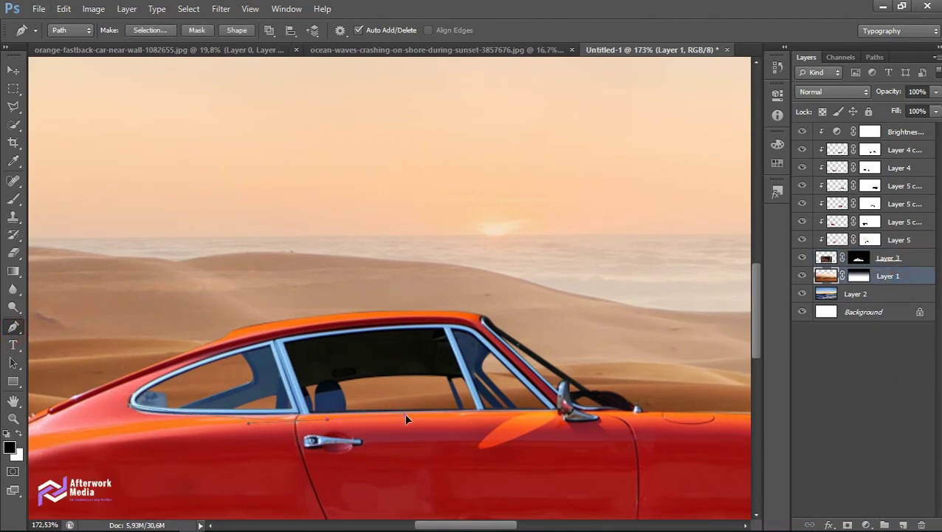
# - Discard the old outline and start a filled shape along the window bottom and windscreen
pyautogui.click(87, 30)
pyautogui.click(83, 41)
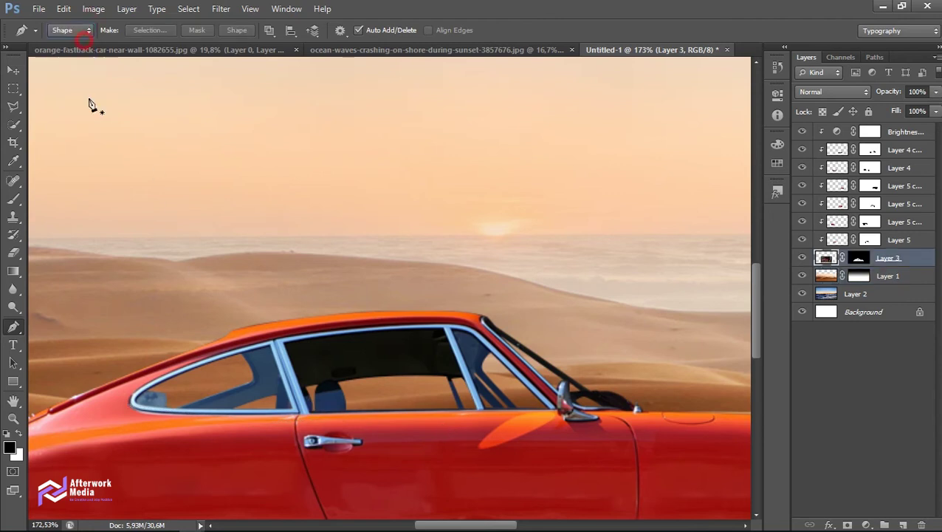
pyautogui.click(127, 405)
pyautogui.click(302, 418)
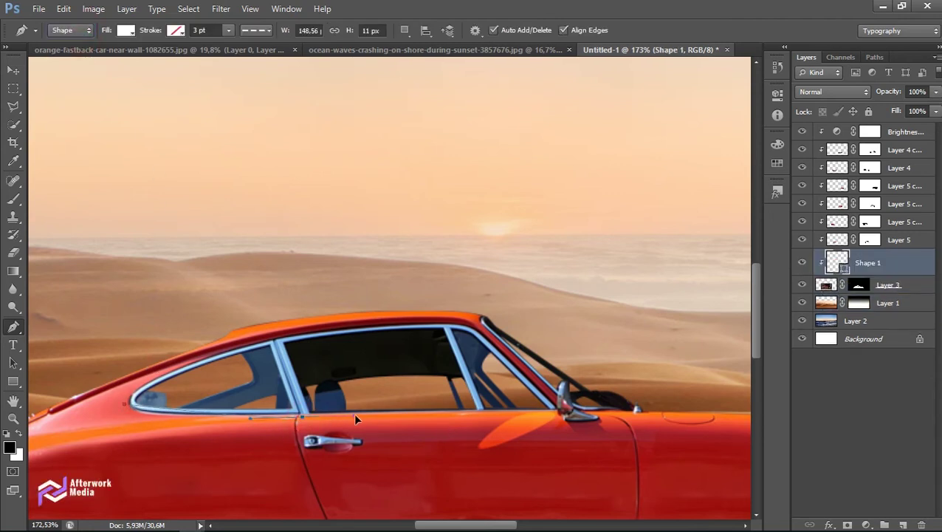
pyautogui.click(480, 414)
pyautogui.click(620, 414)
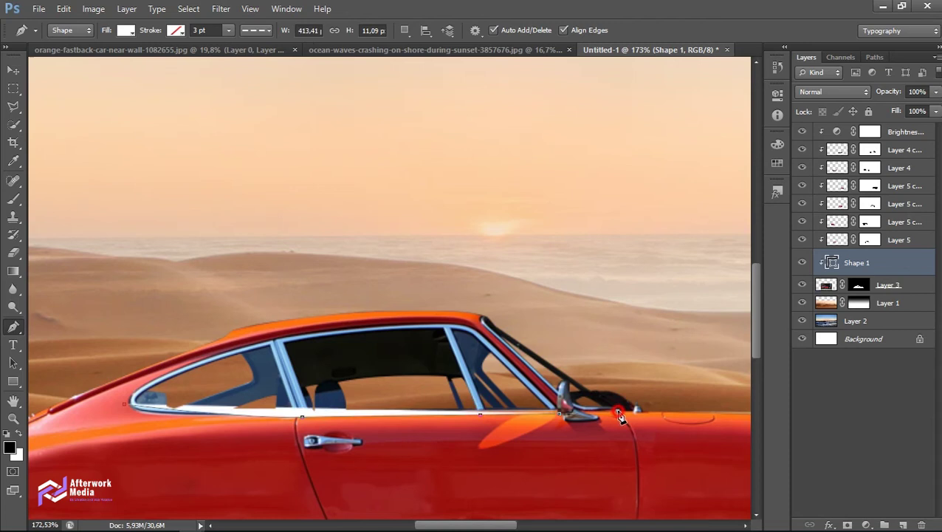
pyautogui.click(484, 320)
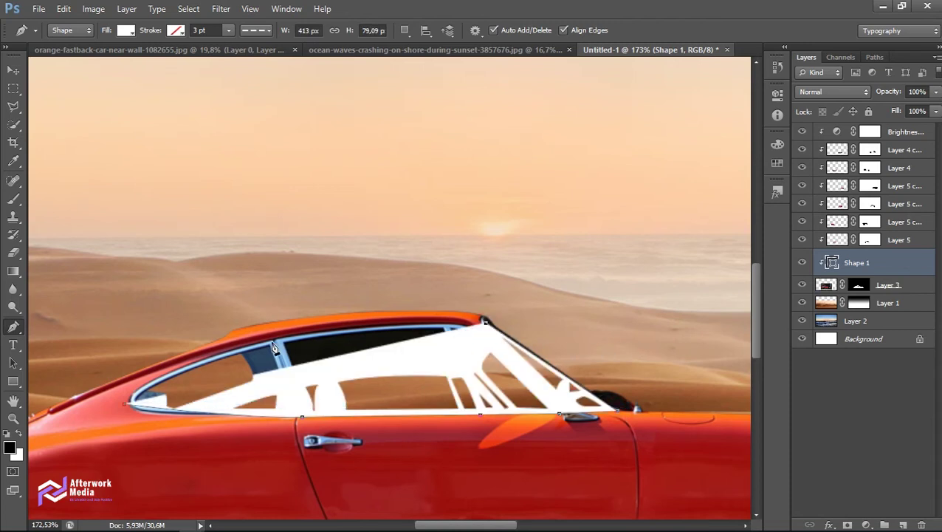
# - Move the white shape beneath the car layer, trace the roof line, and set 29% opacity
pyautogui.moveTo(856, 263); pyautogui.dragTo(860, 294)
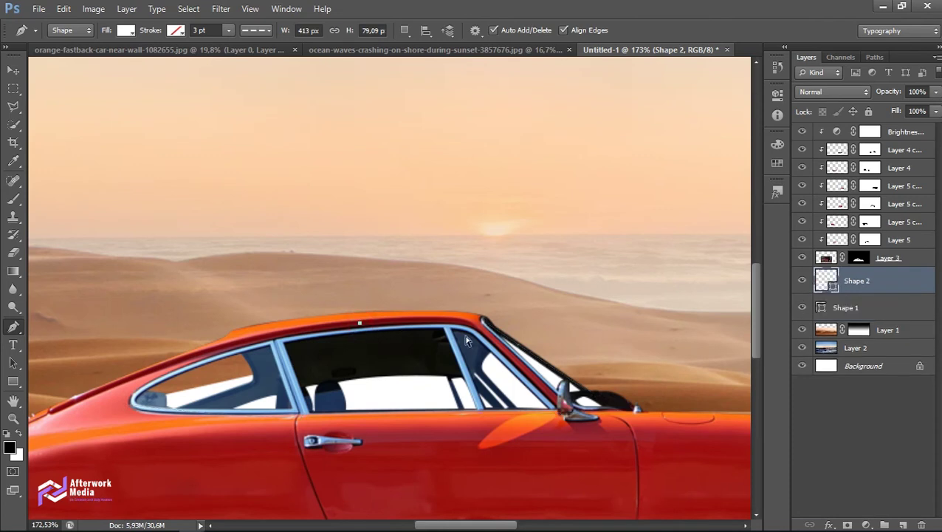
pyautogui.click(316, 327)
pyautogui.click(247, 336)
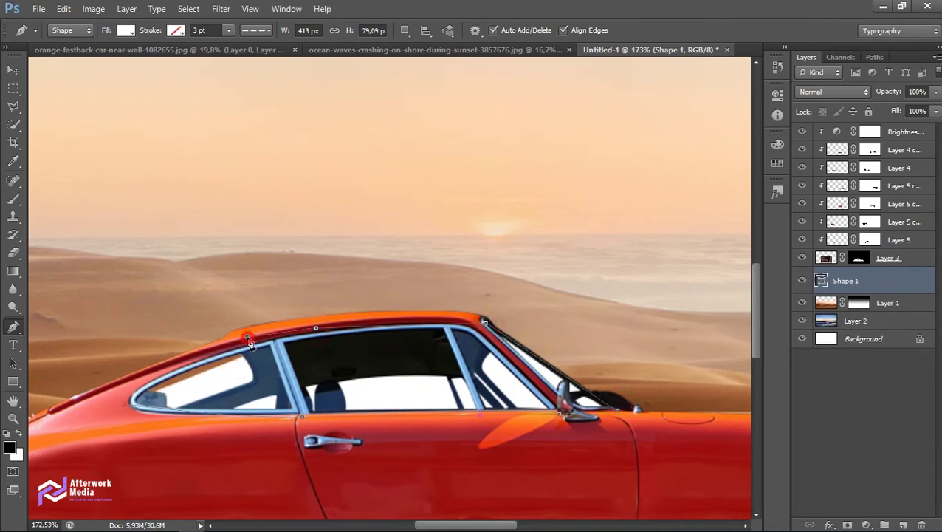
pyautogui.click(181, 367)
pyautogui.click(135, 388)
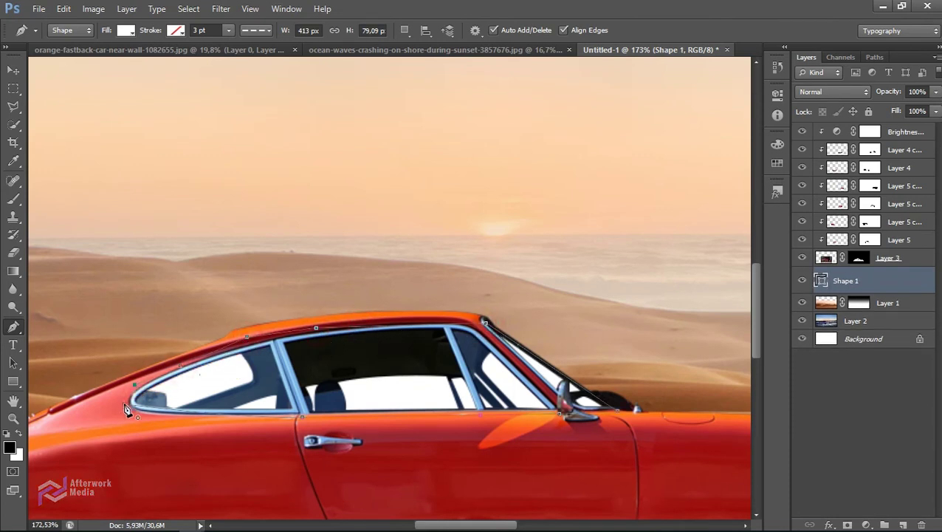
pyautogui.moveTo(888, 92); pyautogui.dragTo(836, 92)
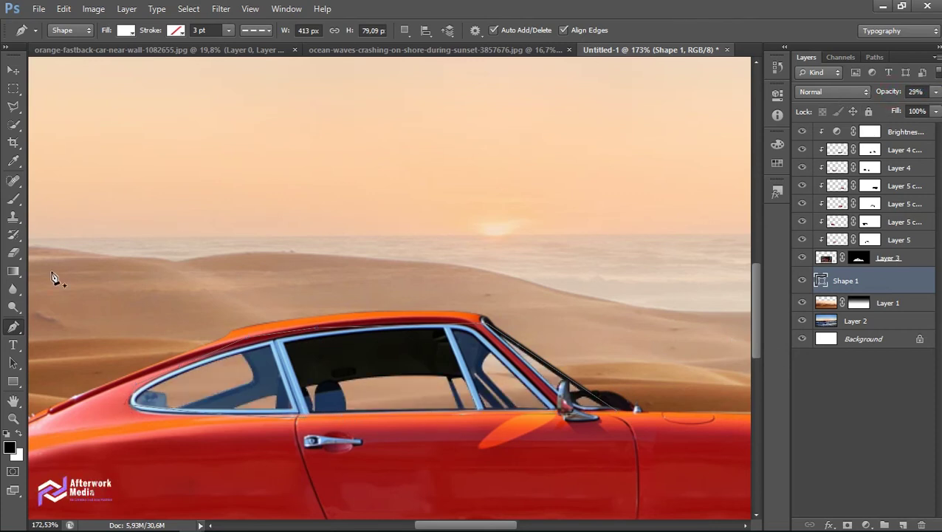
# - Draw a new rear window shape beneath the car layer
pyautogui.click(890, 259)
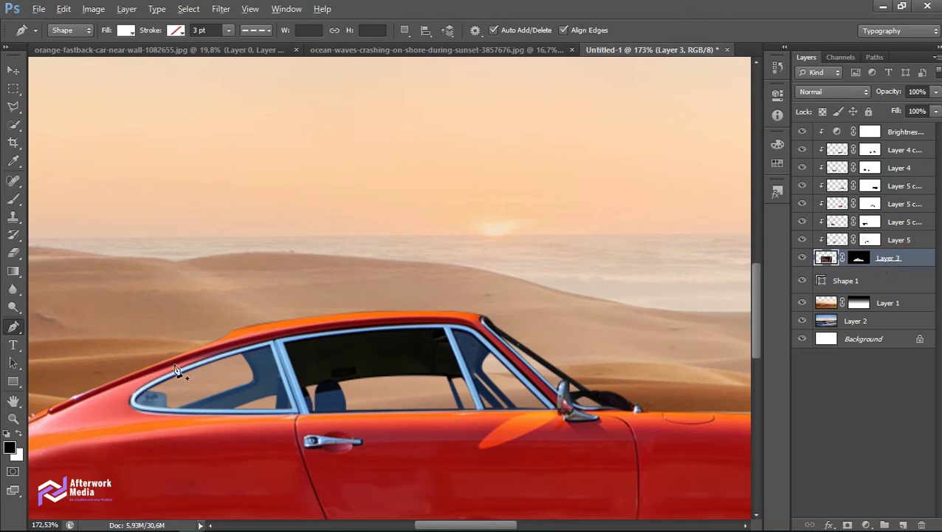
pyautogui.scroll(3, 173, 362)
pyautogui.click(344, 331)
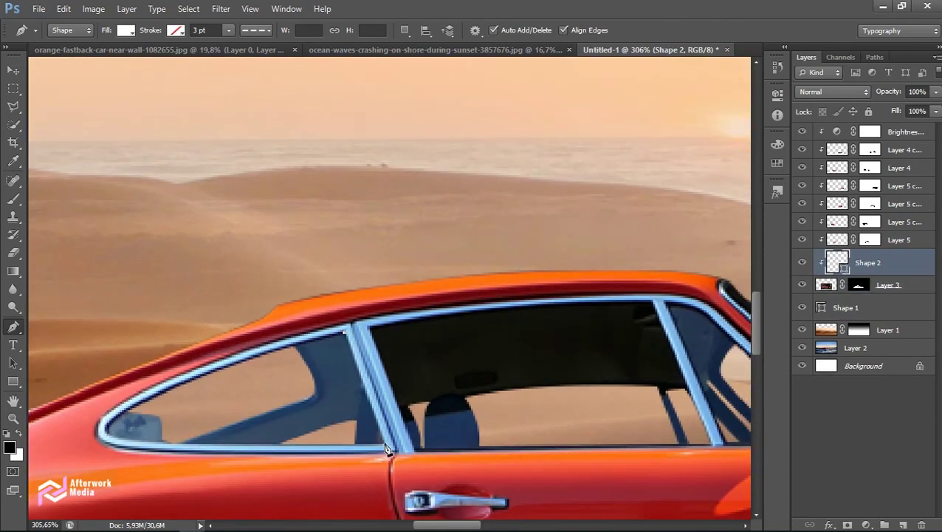
pyautogui.click(385, 447)
pyautogui.moveTo(109, 434); pyautogui.dragTo(113, 443)
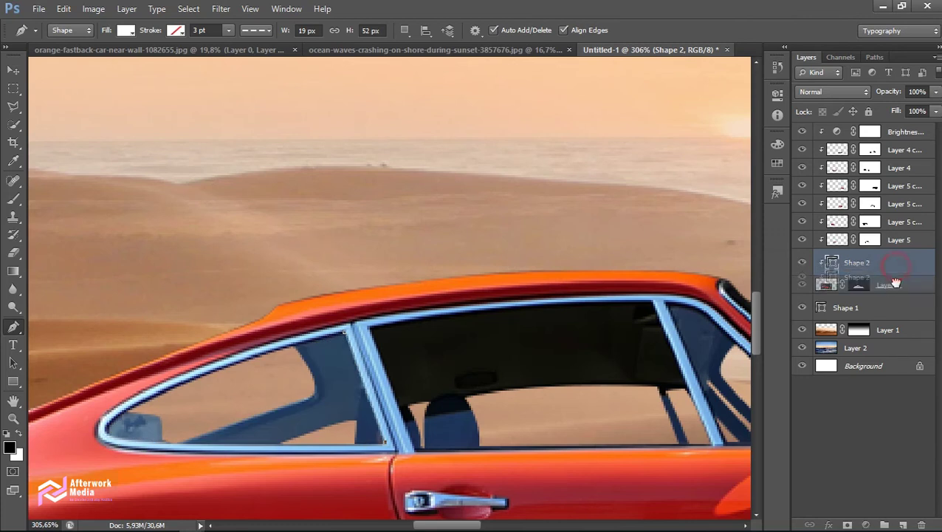
pyautogui.moveTo(886, 294); pyautogui.dragTo(886, 255)
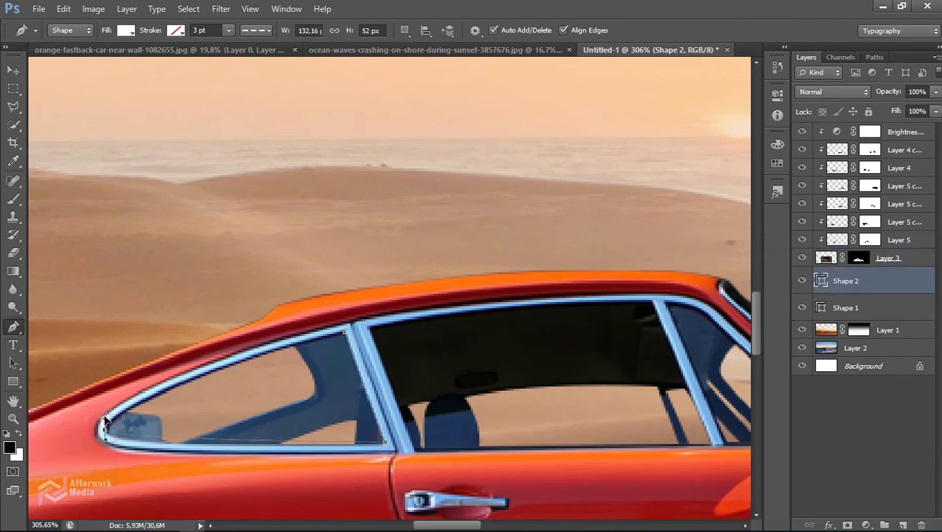
pyautogui.click(343, 332)
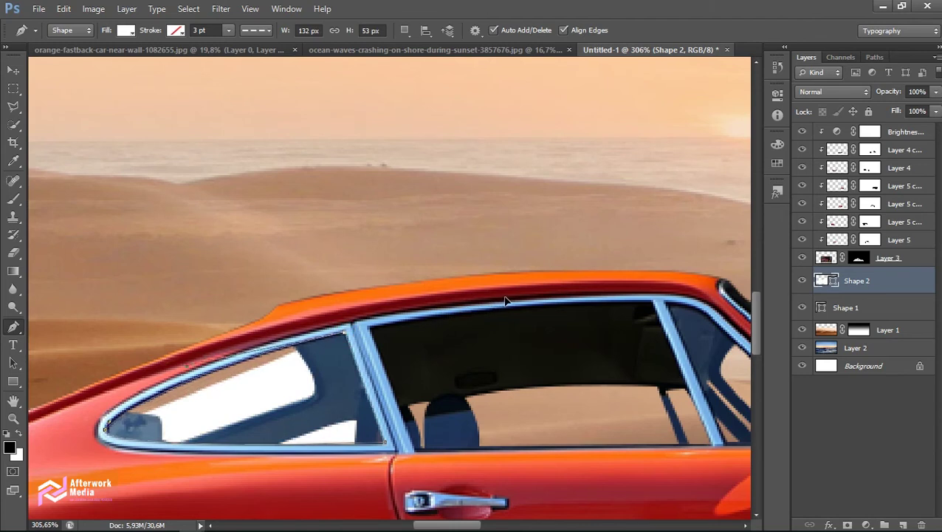
pyautogui.press('Return')
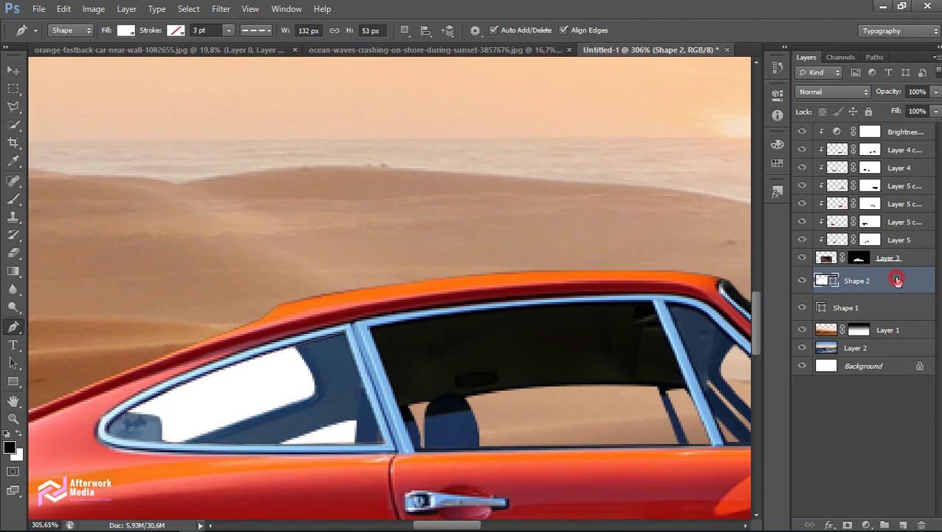
# - Move Shape 2 to the top of the layers, unclip it, and lower its bottom corner
pyautogui.moveTo(897, 280); pyautogui.dragTo(905, 127)
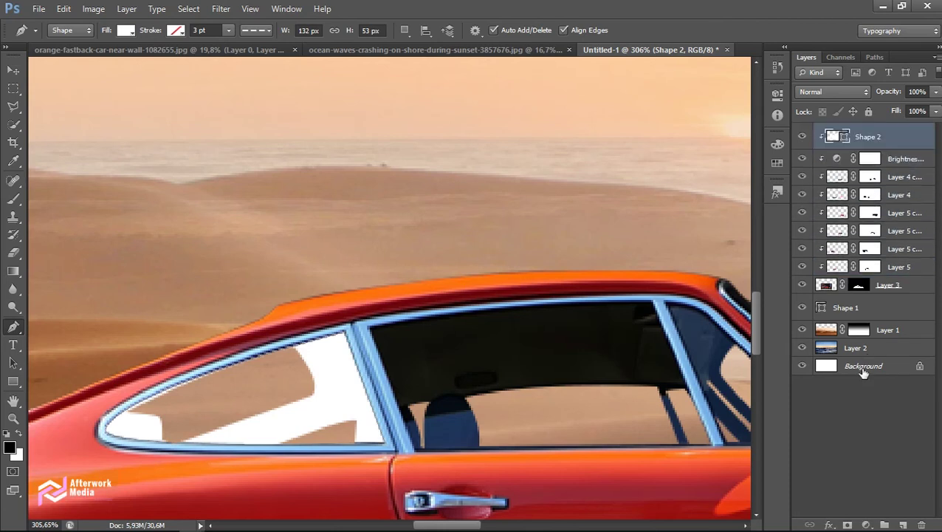
pyautogui.keyDown('alt'); pyautogui.click(905, 149); pyautogui.keyUp('alt')
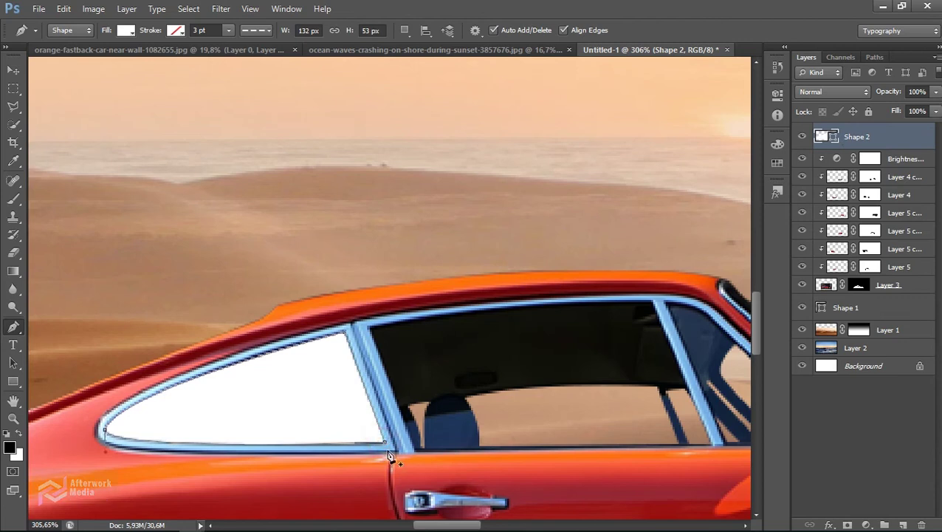
pyautogui.scroll(3, 384, 445)
pyautogui.scroll(-1, 384, 445)
pyautogui.moveTo(384, 441); pyautogui.dragTo(386, 444)
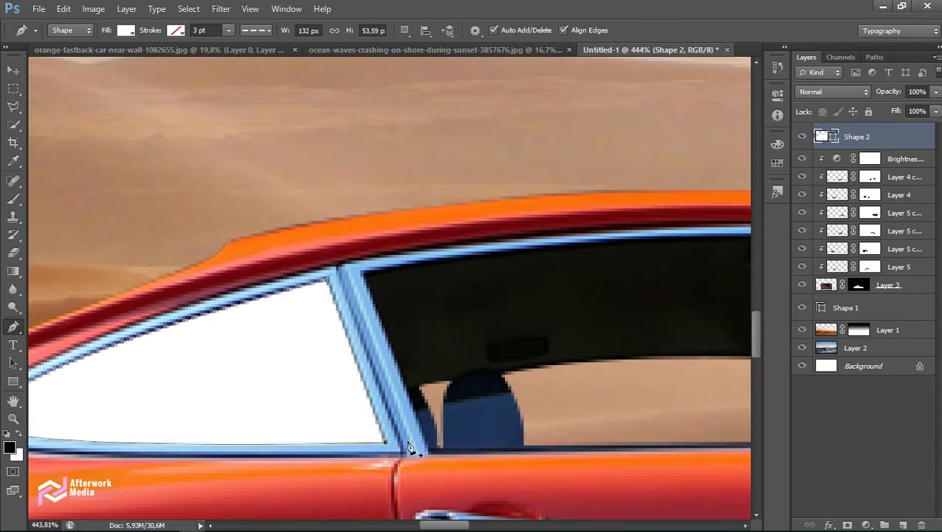
pyautogui.moveTo(382, 403); pyautogui.dragTo(321, 350)
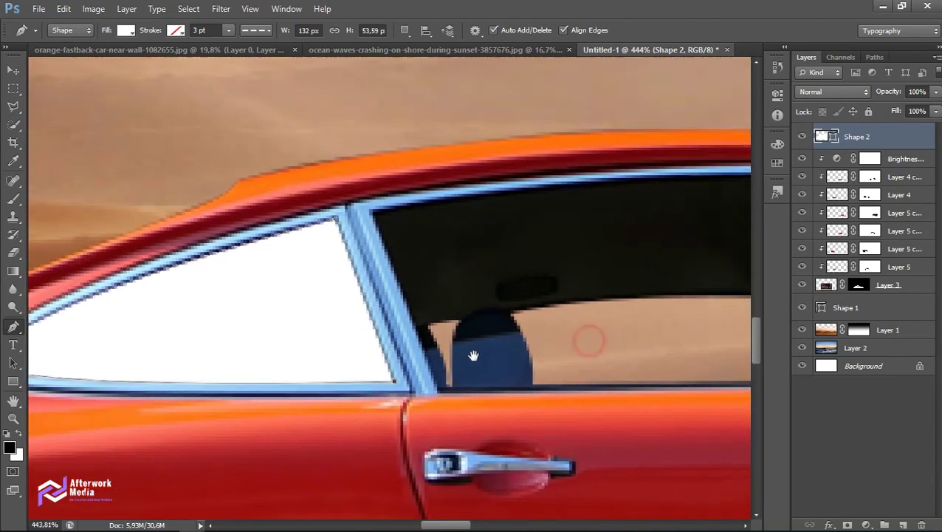
# - Add the door window outline to the same shape
pyautogui.click(404, 29)
pyautogui.click(435, 58)
pyautogui.click(305, 222)
pyautogui.click(369, 396)
pyautogui.moveTo(448, 414); pyautogui.dragTo(315, 418)
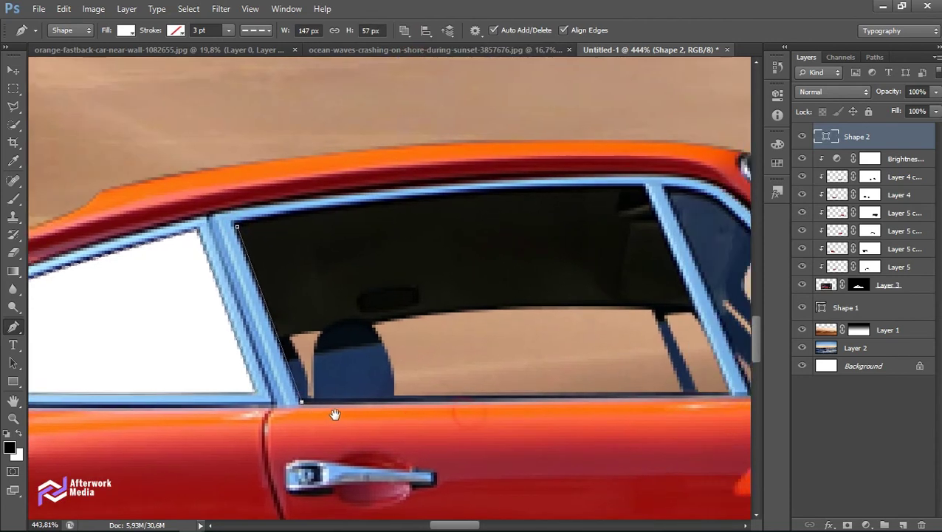
pyautogui.click(665, 395)
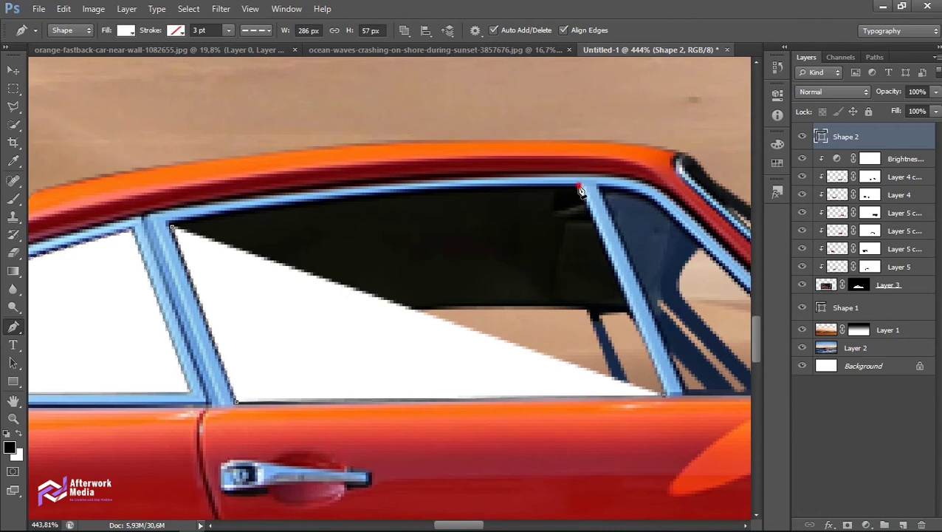
pyautogui.click(579, 186)
pyautogui.click(172, 229)
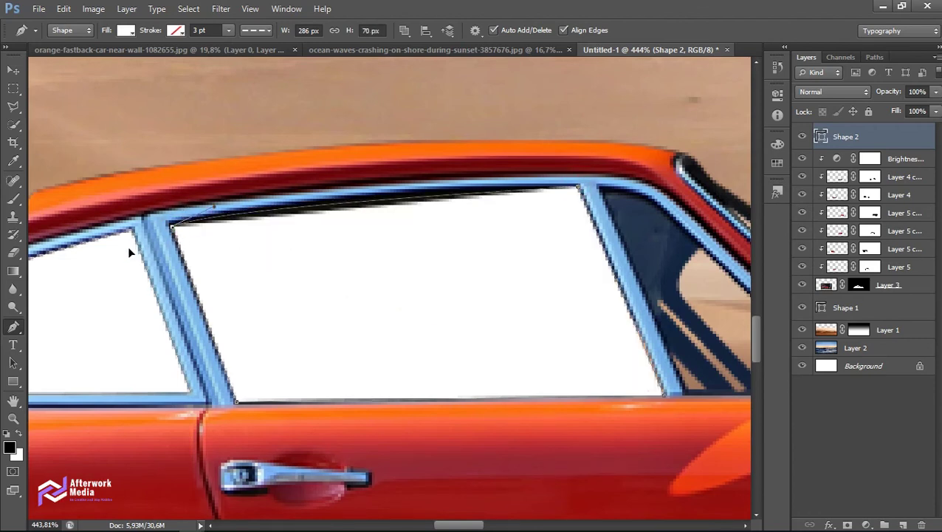
# - Add the quarter window and the gap beside the mirror to the shape
pyautogui.moveTo(583, 359); pyautogui.dragTo(283, 360)
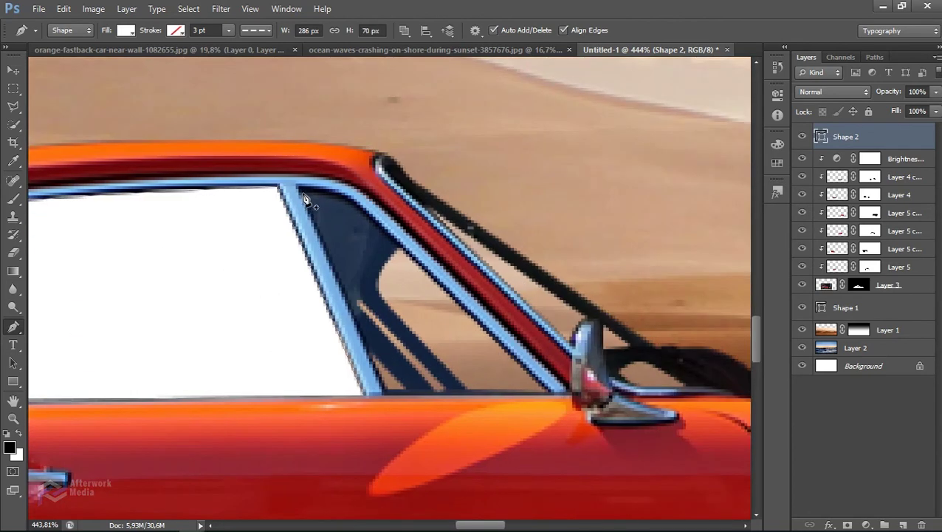
pyautogui.click(387, 392)
pyautogui.click(552, 392)
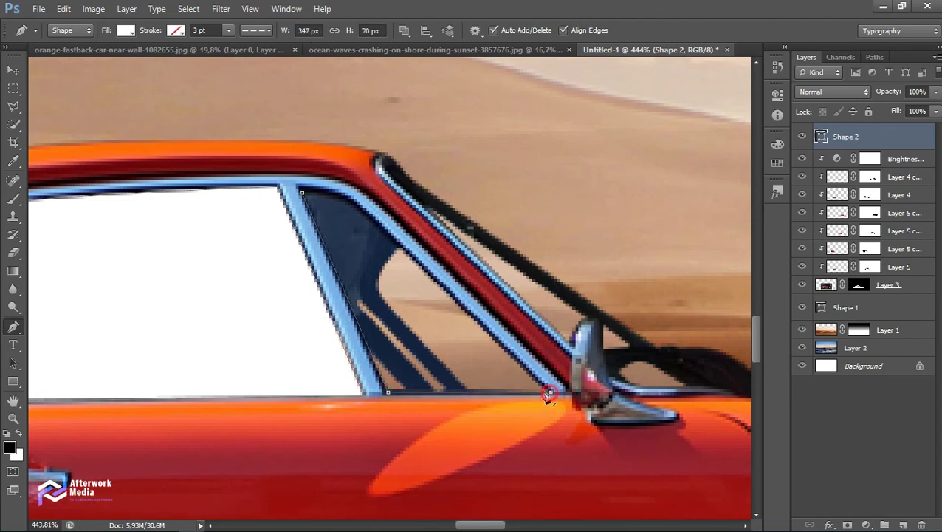
pyautogui.click(353, 206)
pyautogui.click(302, 193)
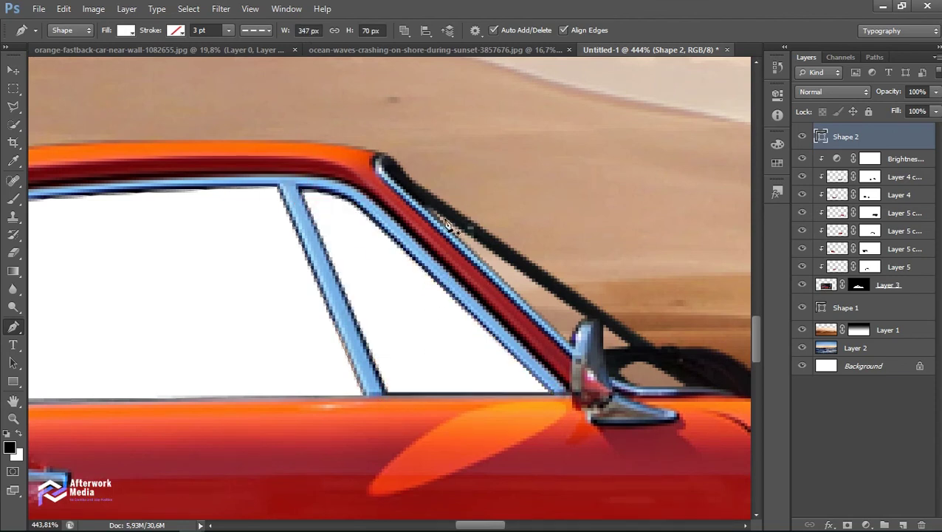
pyautogui.click(588, 320)
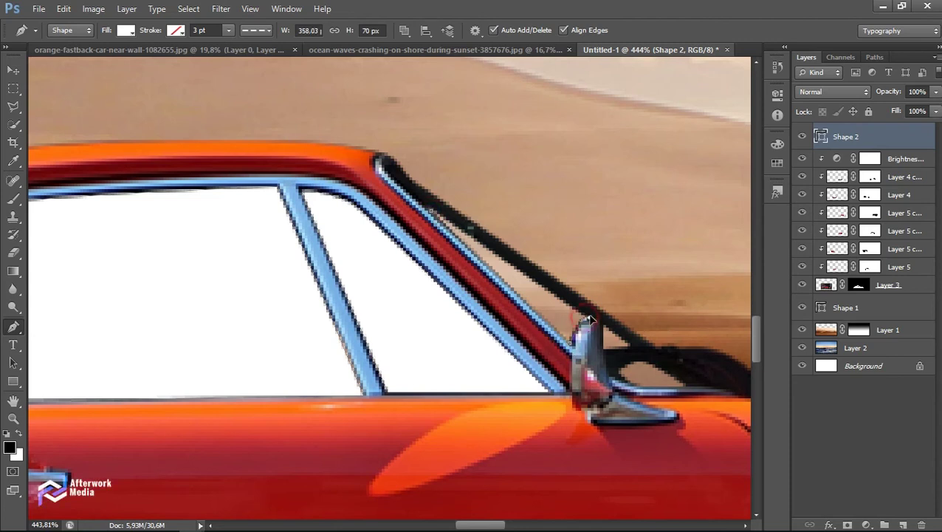
pyautogui.click(588, 320)
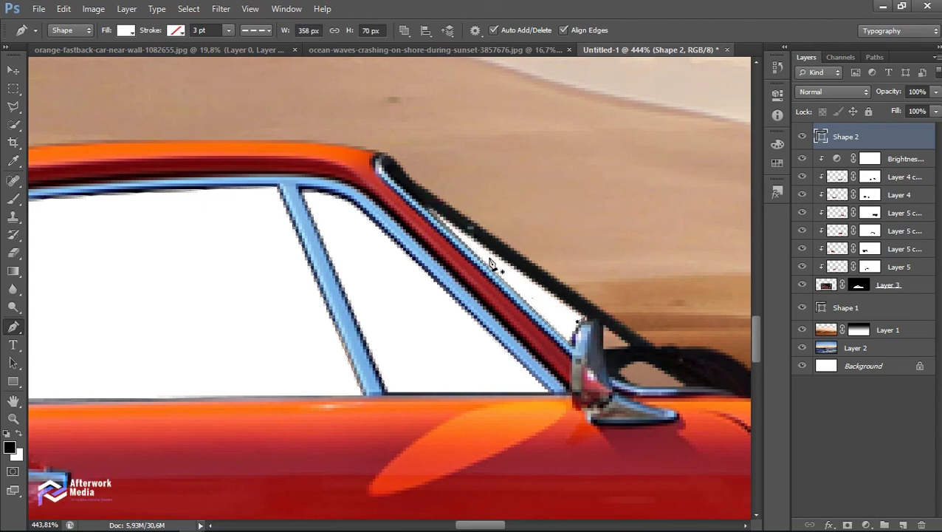
pyautogui.click(627, 348)
pyautogui.click(619, 373)
pyautogui.click(683, 387)
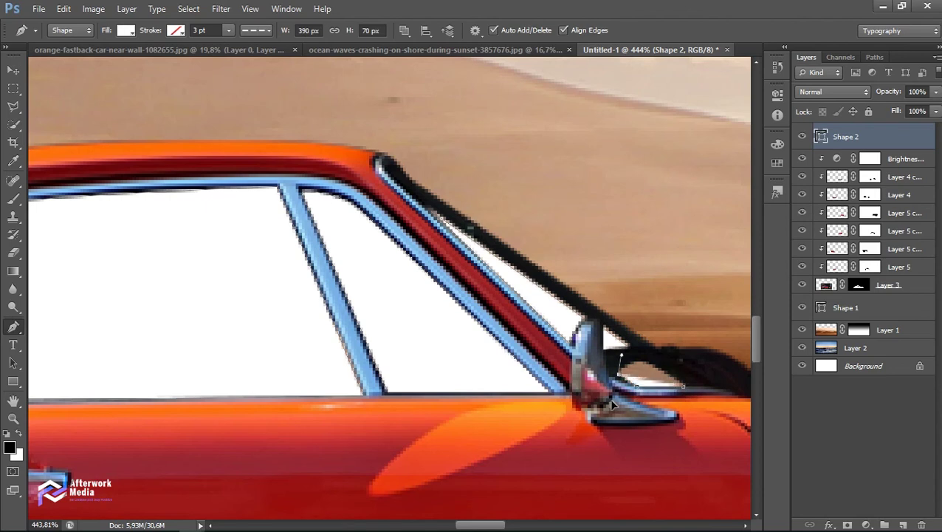
pyautogui.scroll(-5, 588, 338)
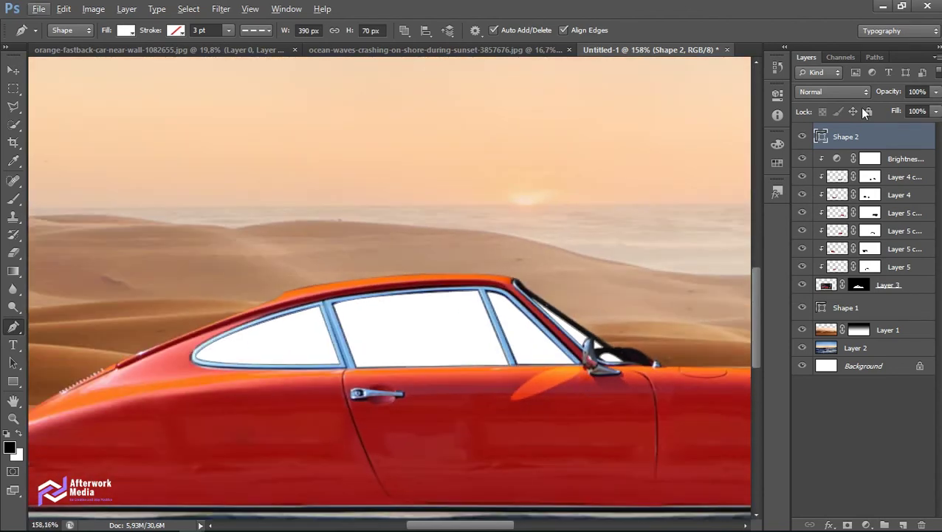
# - Make the window glass 58% opaque and fill it mid grey
pyautogui.moveTo(890, 97); pyautogui.dragTo(859, 97)
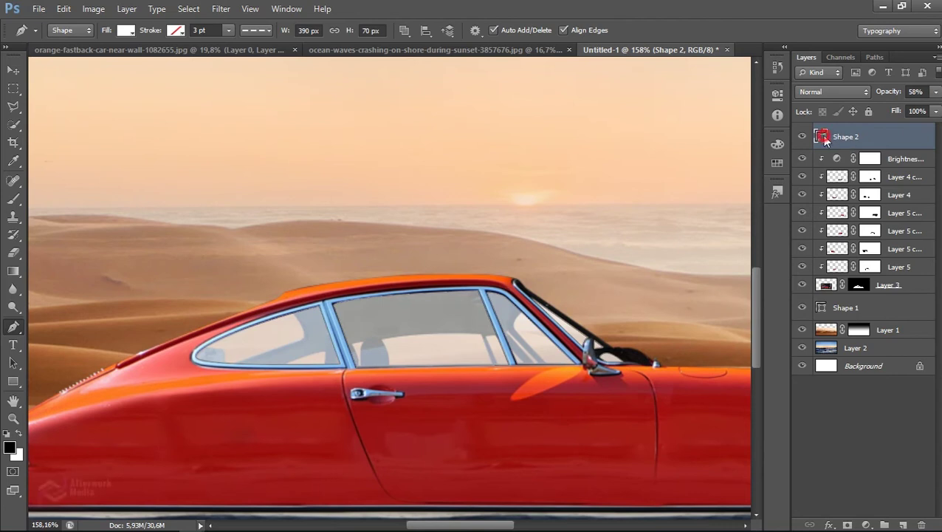
pyautogui.doubleClick(822, 136)
pyautogui.click(556, 239)
pyautogui.click(884, 152)
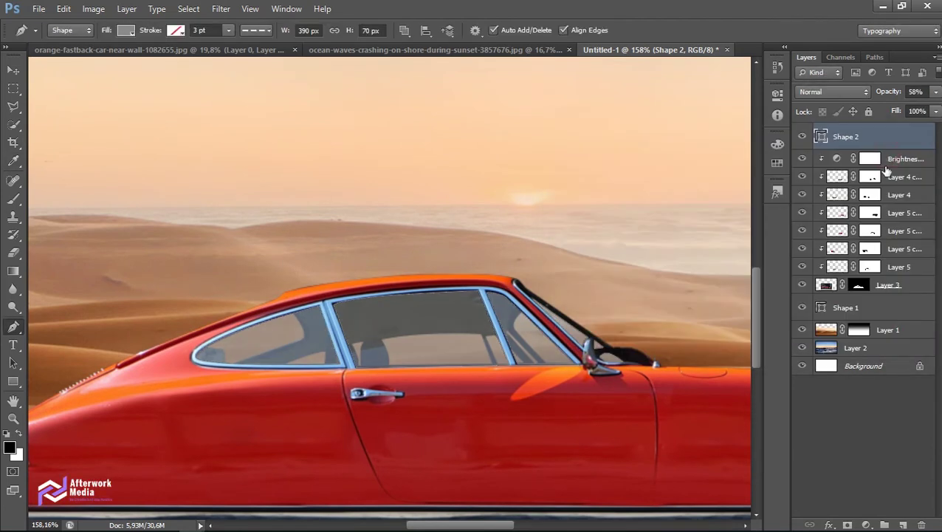
pyautogui.scroll(-5, 594, 279)
# - Change Shape 1's fill colour to light grey a39e9e
pyautogui.scroll(3, 594, 279)
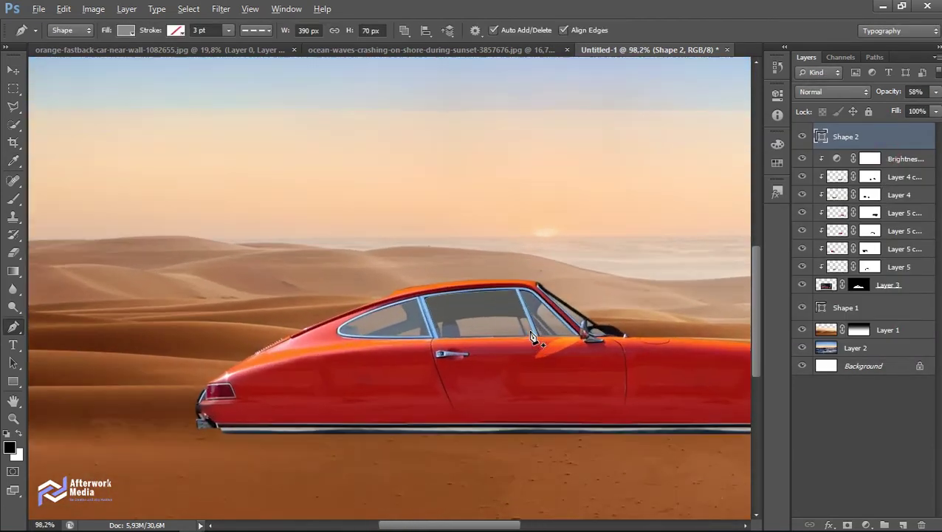
pyautogui.click(876, 310)
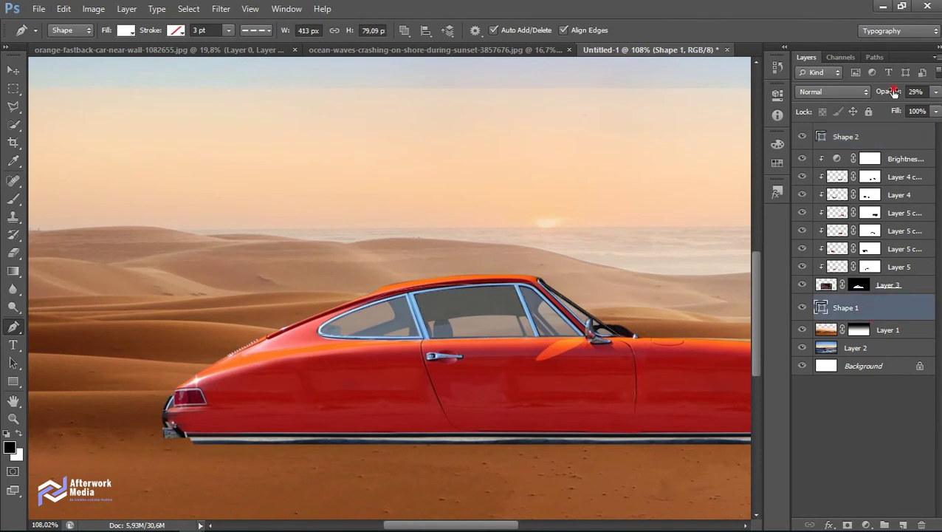
pyautogui.doubleClick(821, 307)
pyautogui.click(564, 225)
pyautogui.click(561, 224)
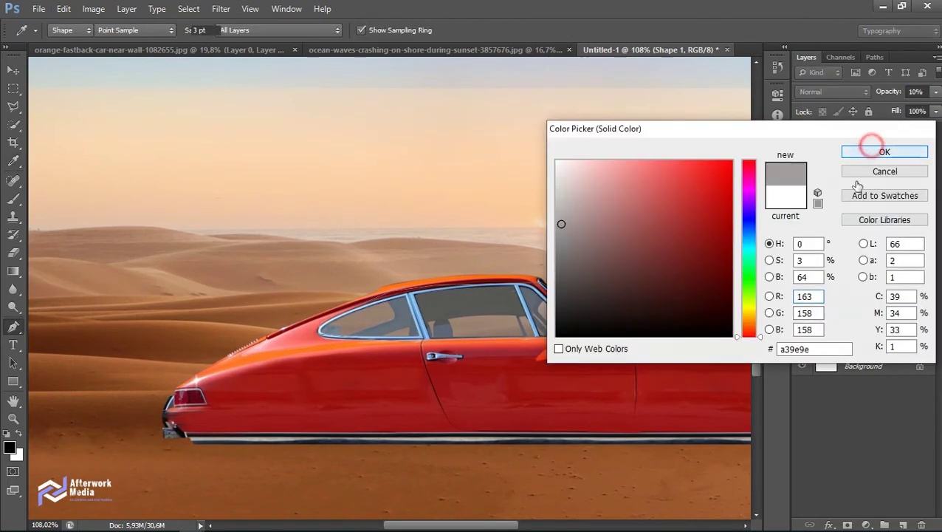
pyautogui.click(883, 151)
# - Toggle Shape 1's visibility to compare, then select the desert Layer 1
pyautogui.scroll(-2, 623, 301)
pyautogui.scroll(-2, 583, 367)
pyautogui.click(802, 307)
pyautogui.click(802, 307)
pyautogui.click(886, 302)
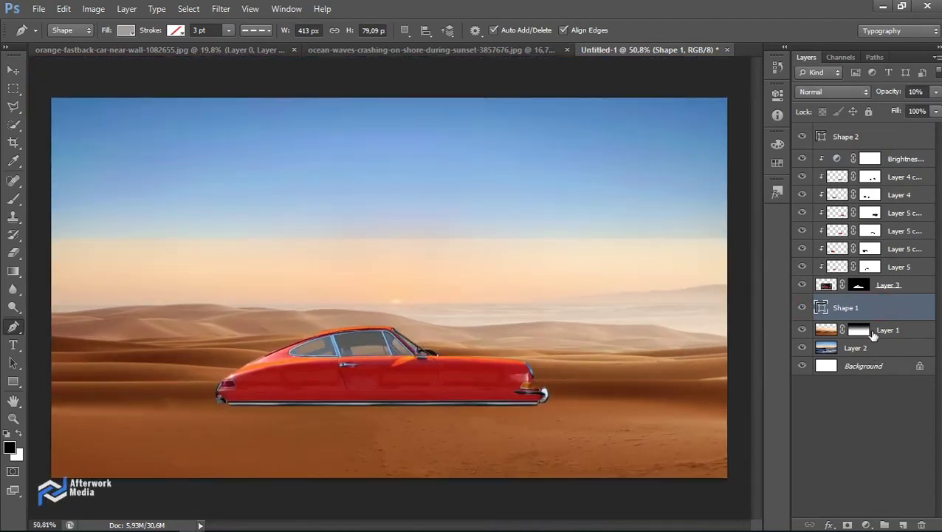
pyautogui.click(863, 141)
pyautogui.scroll(2, 248, 392)
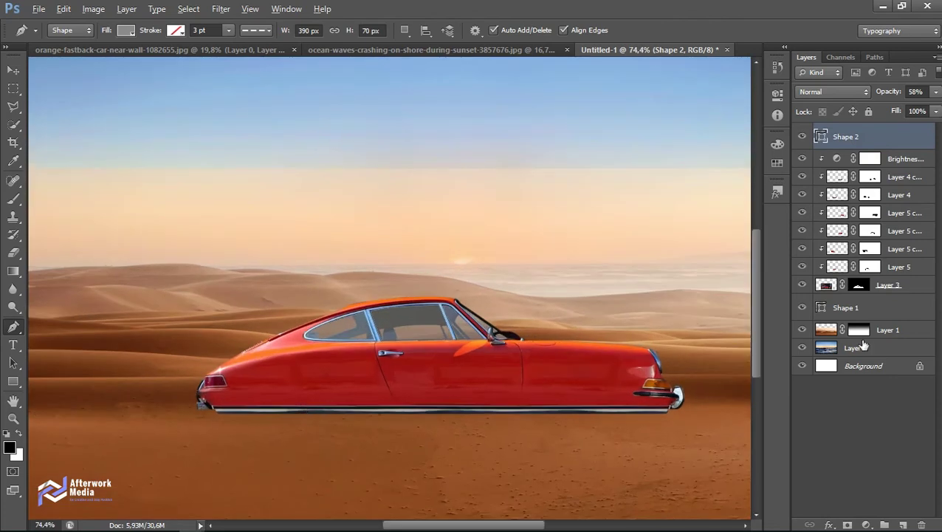
pyautogui.click(886, 330)
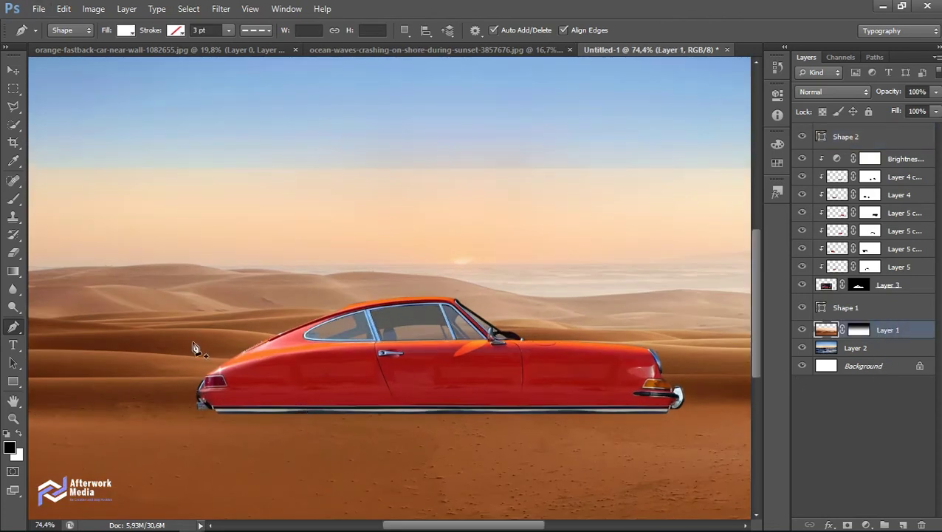
# - Paint a soft black blob on a new layer on the sand below the car
pyautogui.click(902, 523)
pyautogui.click(13, 200)
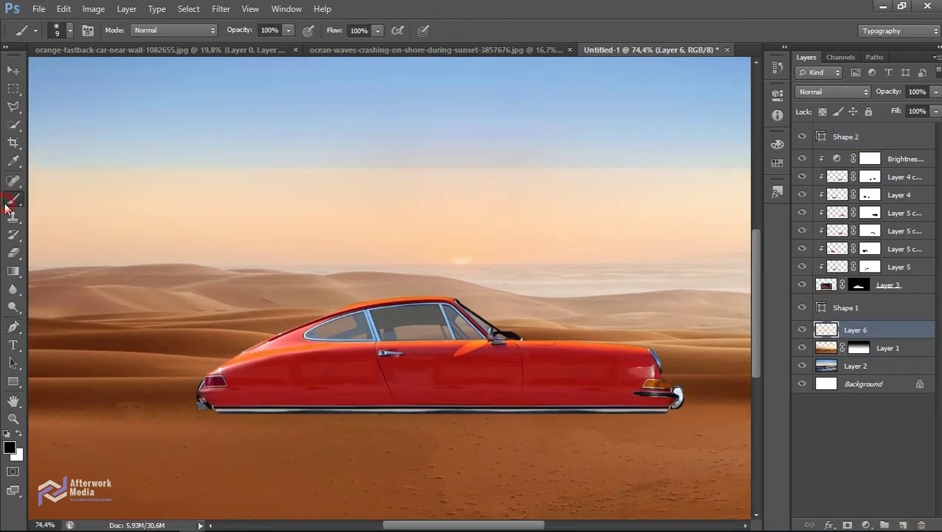
pyautogui.click(328, 445)
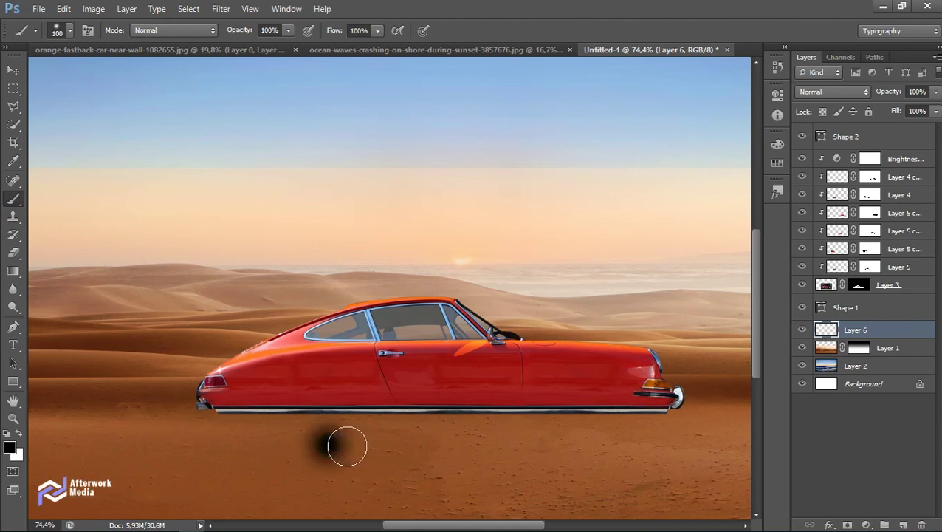
pyautogui.click(331, 444)
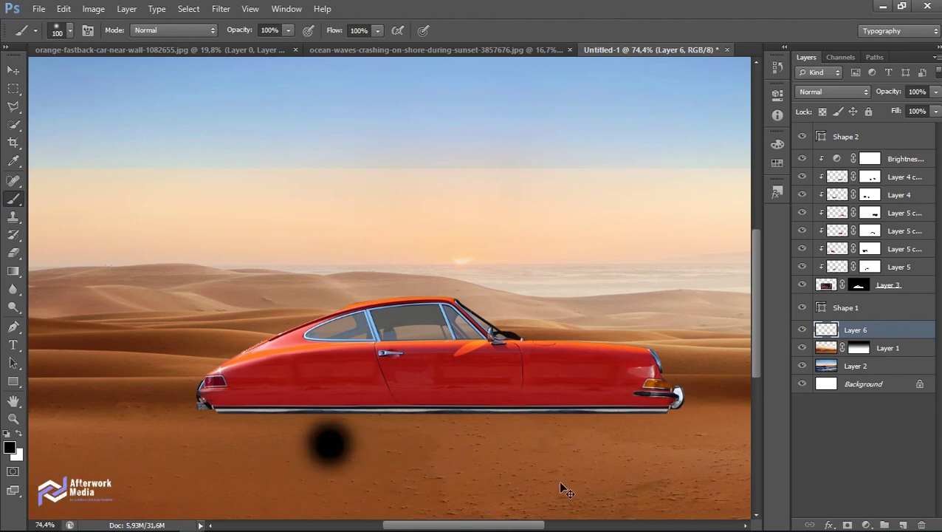
# - Stretch the blob wide and position it directly under the car
pyautogui.hotkey('ctrl', 't')
pyautogui.moveTo(372, 443); pyautogui.dragTo(690, 445)
pyautogui.moveTo(288, 444); pyautogui.dragTo(102, 444)
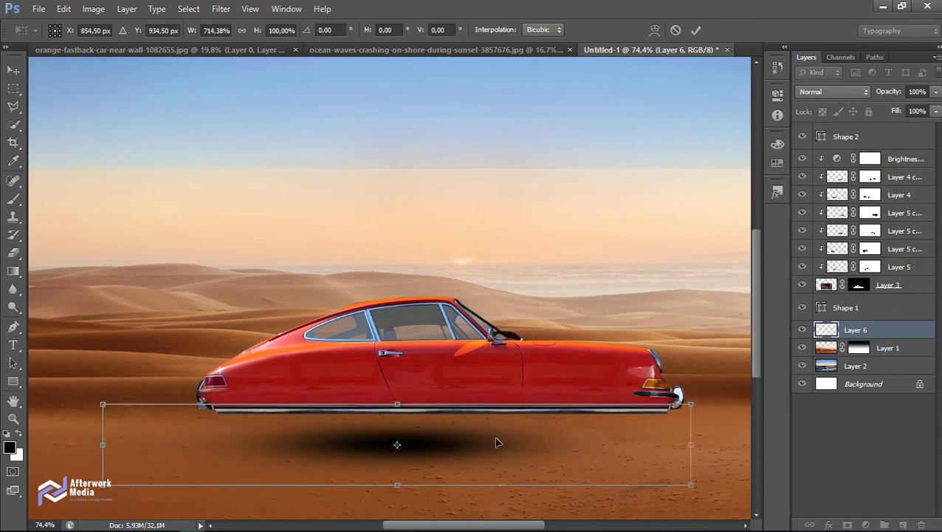
pyautogui.scroll(-2, 494, 442)
pyautogui.scroll(-2, 494, 442)
pyautogui.moveTo(509, 393); pyautogui.dragTo(612, 403)
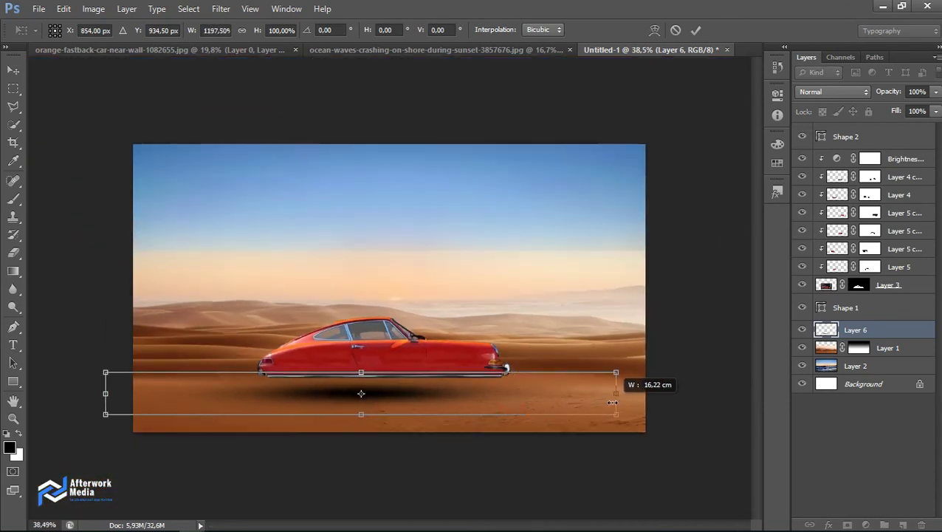
pyautogui.moveTo(407, 401)
pyautogui.mouseDown()
pyautogui.moveTo(418, 403)
pyautogui.moveTo(388, 392)
pyautogui.mouseUp()
pyautogui.moveTo(625, 393); pyautogui.dragTo(659, 392)
pyautogui.moveTo(467, 401); pyautogui.dragTo(474, 398)
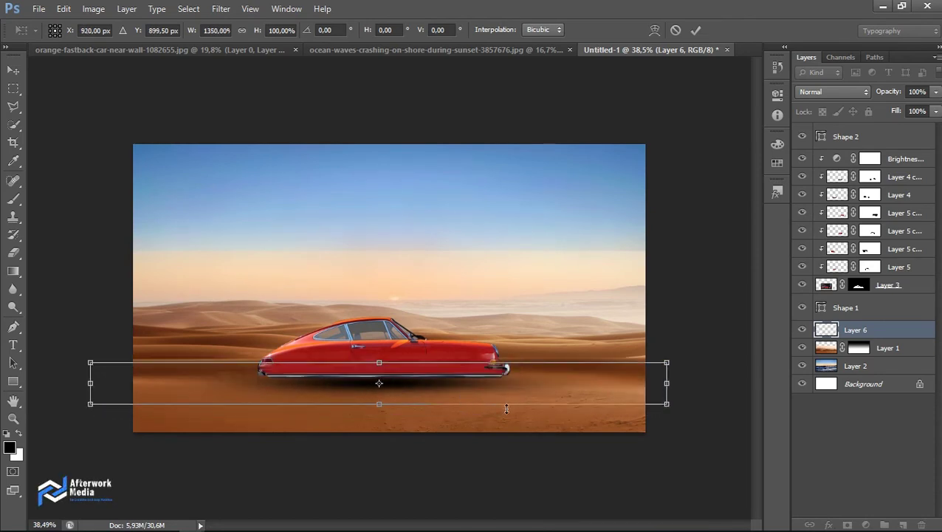
pyautogui.click(697, 30)
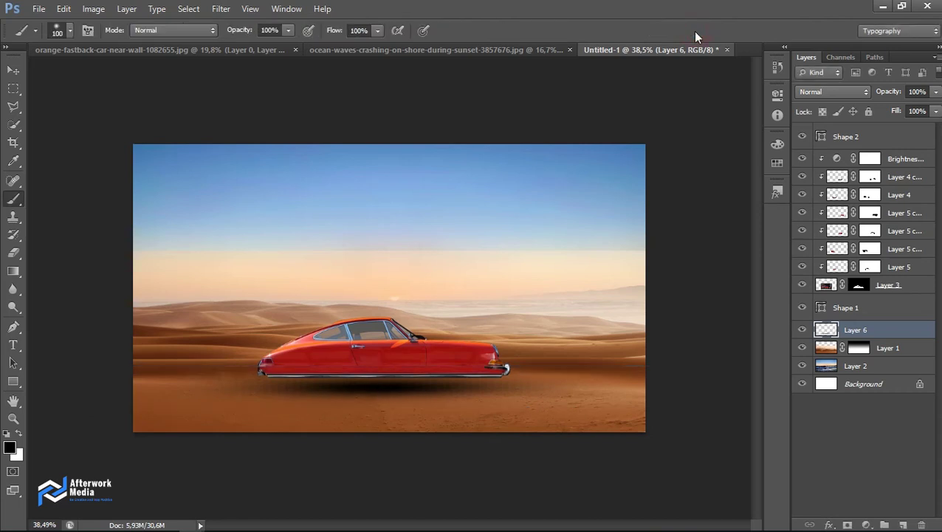
# - Flatten the shadow and taper it with a perspective transform
pyautogui.click(13, 71)
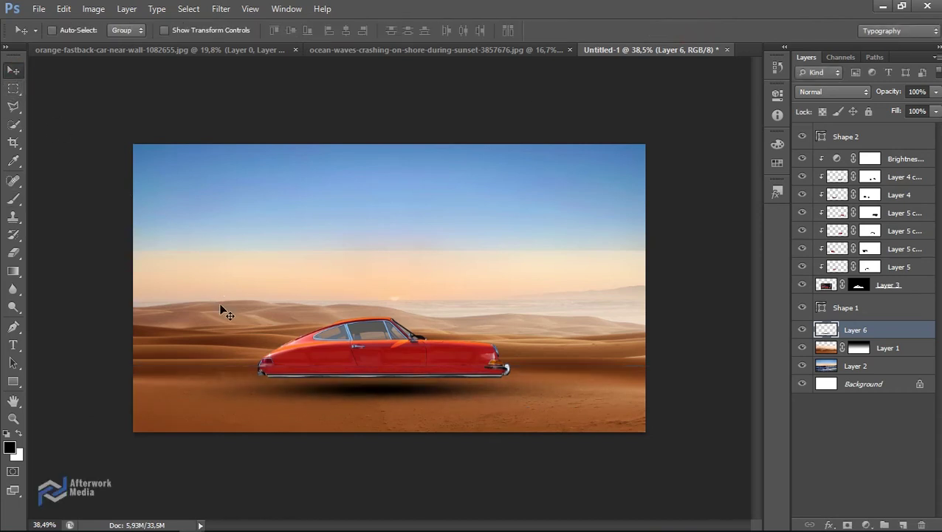
pyautogui.hotkey('ctrl', 't')
pyautogui.moveTo(378, 413); pyautogui.dragTo(378, 387)
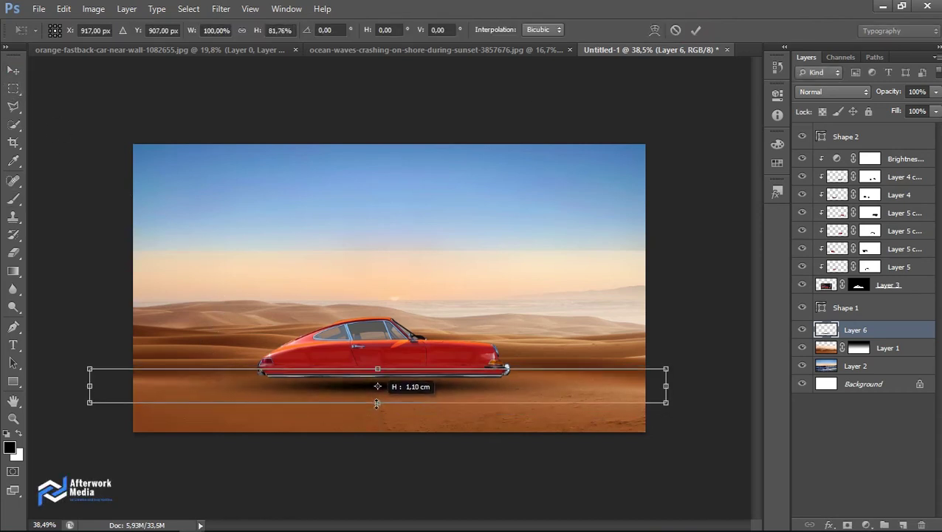
pyautogui.rightClick(378, 386)
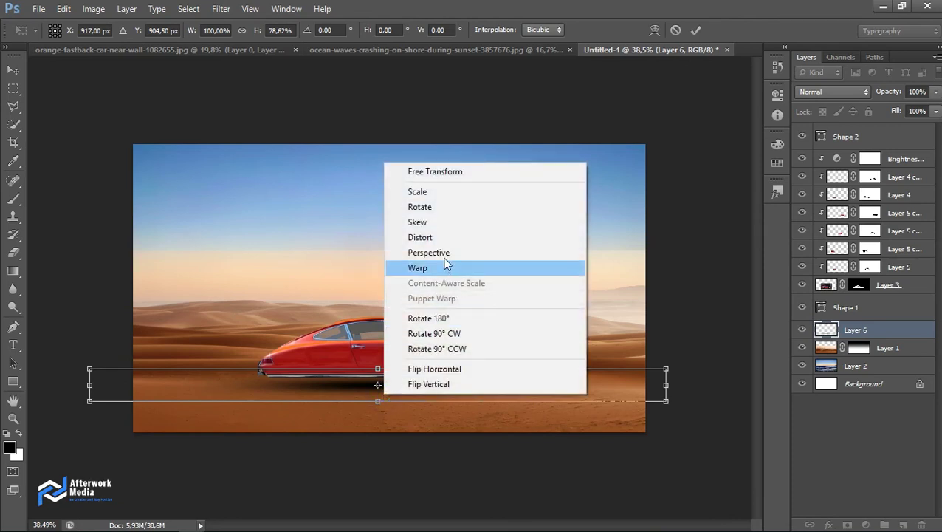
pyautogui.click(123, 422)
pyautogui.moveTo(93, 407); pyautogui.dragTo(176, 432)
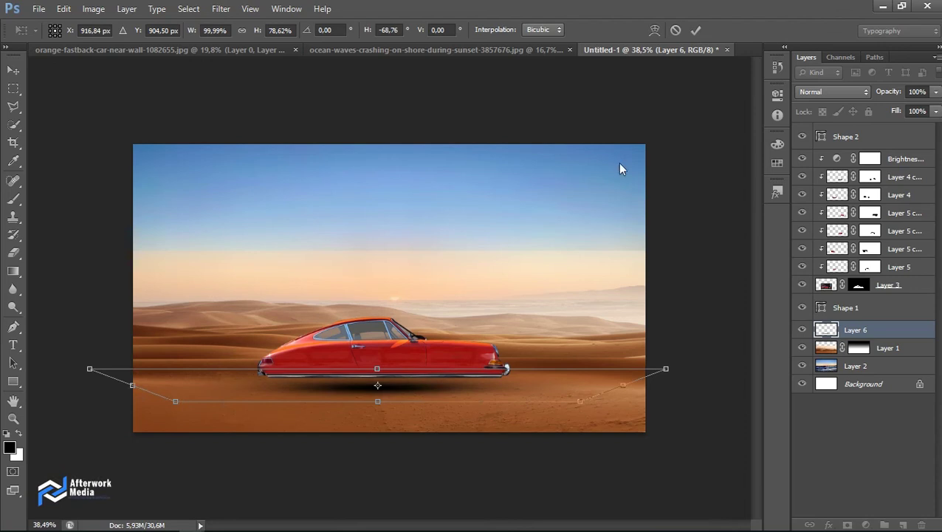
pyautogui.click(696, 31)
# - Set the shadow layer to Multiply blending at 79% opacity
pyautogui.click(867, 93)
pyautogui.click(820, 149)
pyautogui.moveTo(882, 96); pyautogui.dragTo(870, 96)
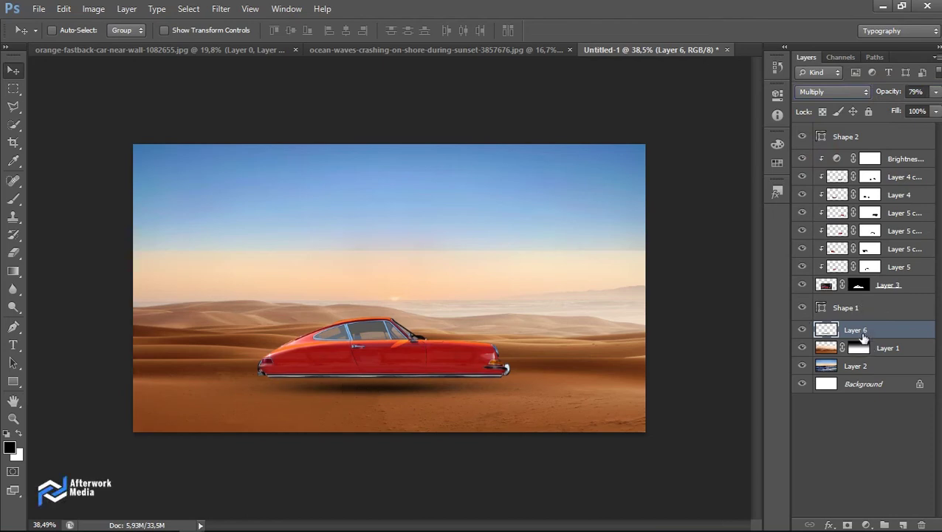
pyautogui.click(914, 165)
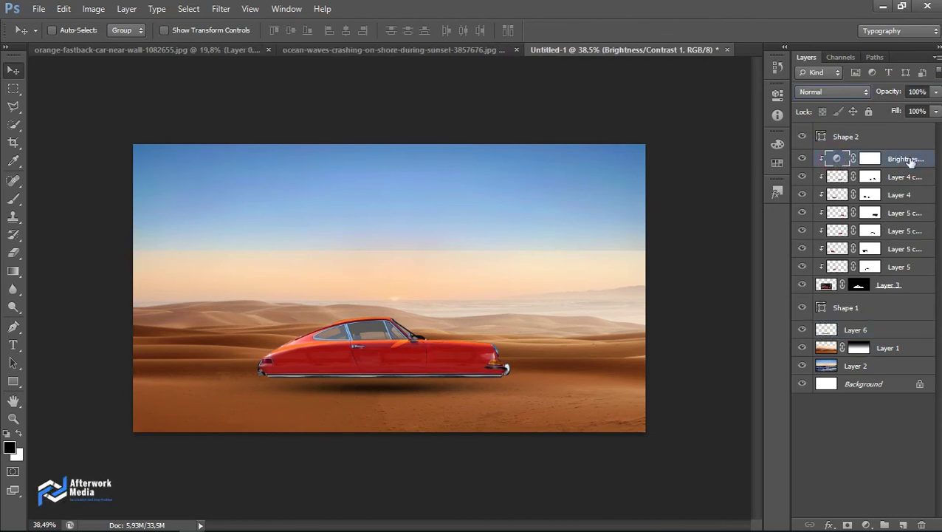
# - Lower the Brightness/Contrast brightness to about -70 to darken the car
pyautogui.doubleClick(839, 158)
pyautogui.moveTo(682, 168); pyautogui.dragTo(652, 170)
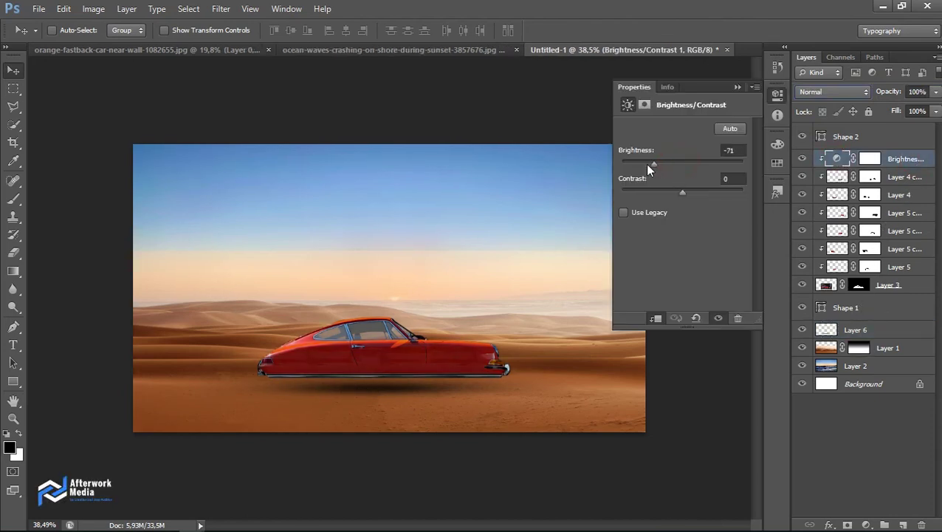
pyautogui.click(736, 87)
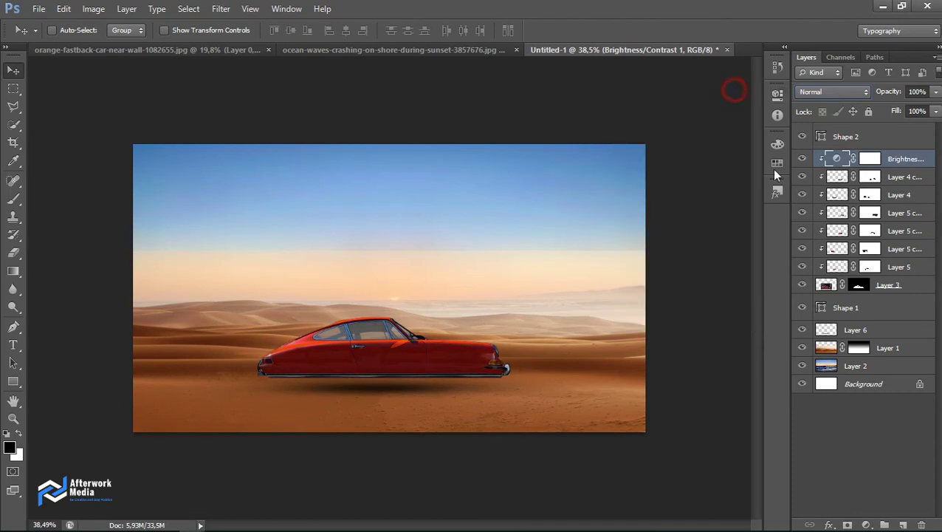
# - Add a Hue/Saturation adjustment with Hue +37 to turn the car yellow
pyautogui.click(866, 525)
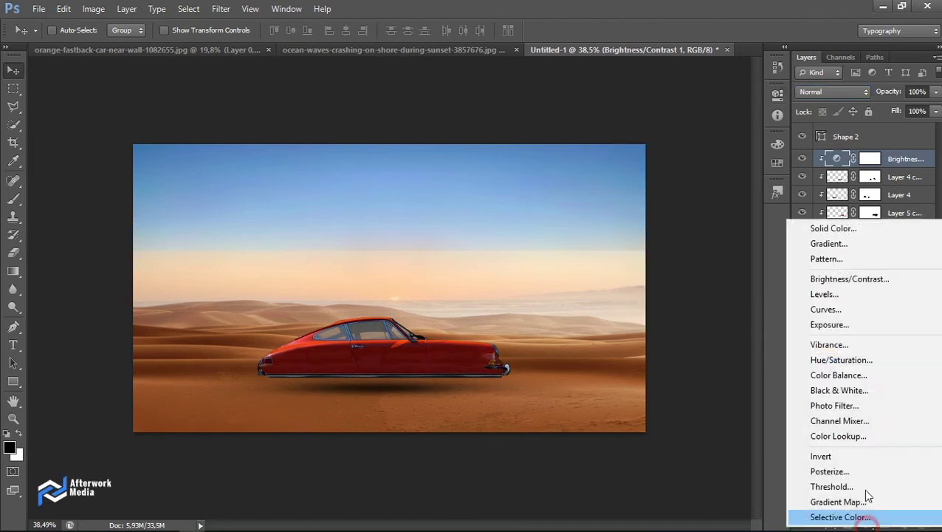
pyautogui.click(847, 361)
pyautogui.moveTo(672, 185)
pyautogui.mouseDown()
pyautogui.moveTo(665, 181)
pyautogui.moveTo(722, 186)
pyautogui.moveTo(631, 183)
pyautogui.moveTo(705, 195)
pyautogui.mouseUp()
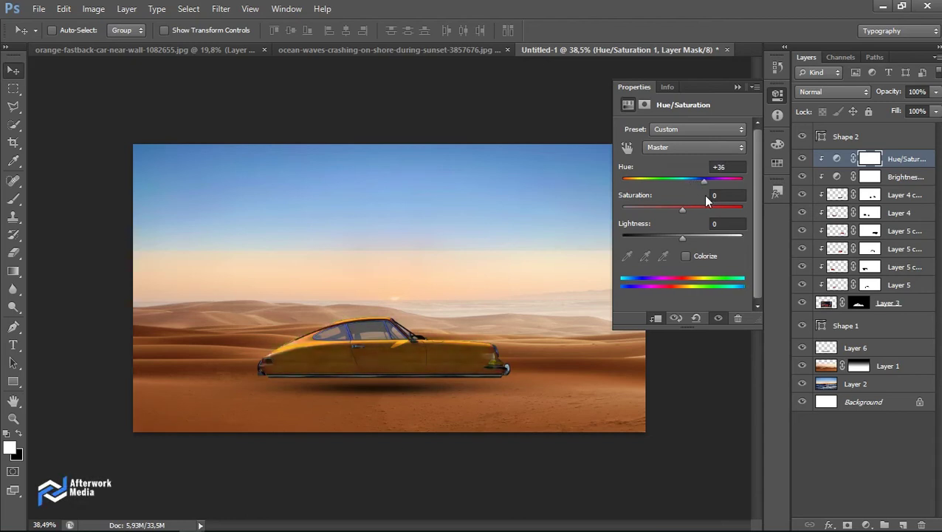
pyautogui.click(737, 86)
# - Fit the whole image on screen and make black the foreground colour
pyautogui.hotkey('ctrl', '0')
pyautogui.moveTo(521, 371); pyautogui.dragTo(749, 487)
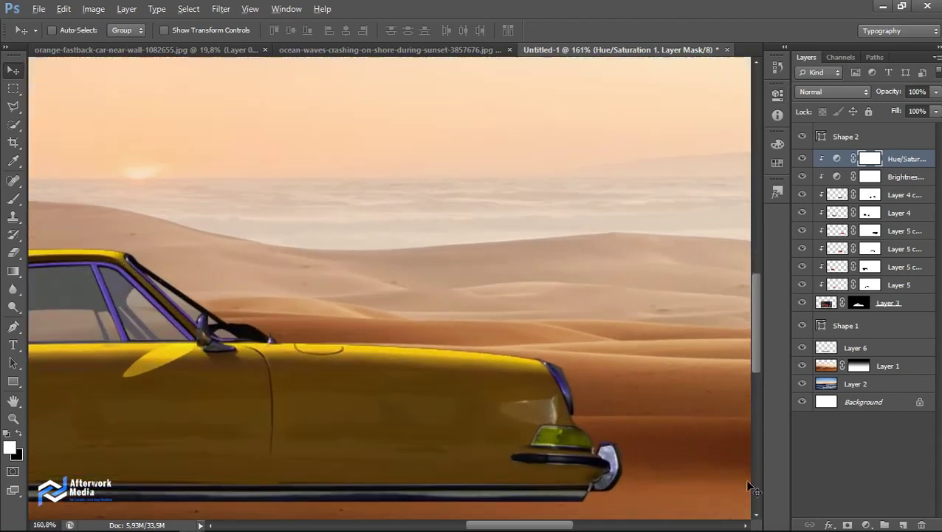
pyautogui.click(14, 199)
pyautogui.press('x')
pyautogui.click(13, 105)
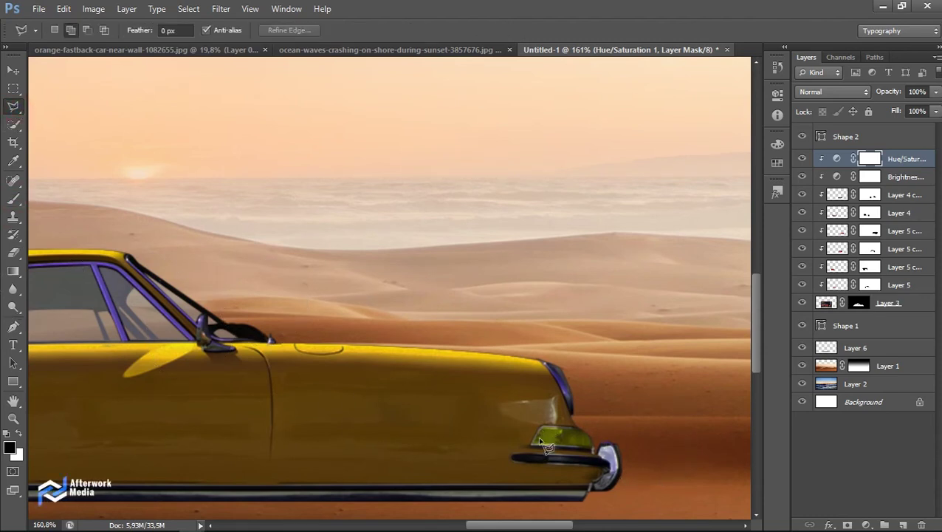
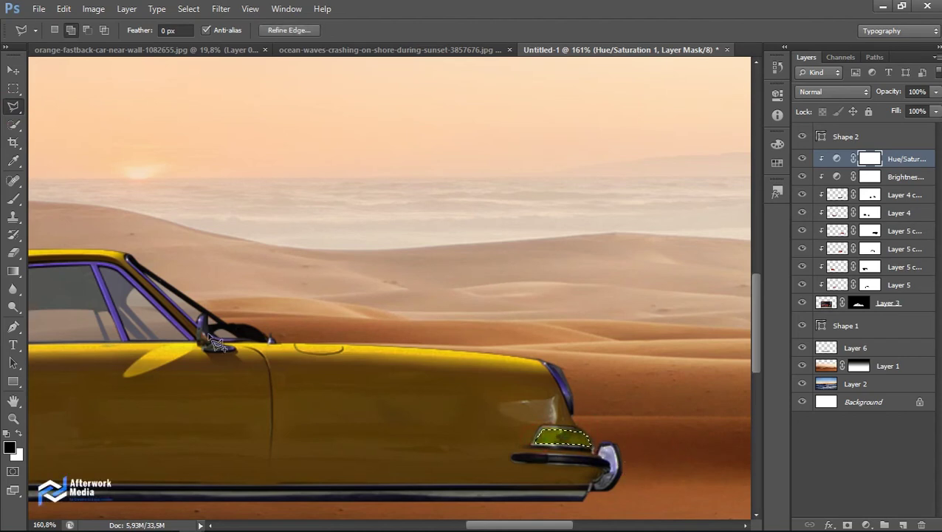
# - Brush red over the green tint on the car's tail light
pyautogui.click(14, 214)
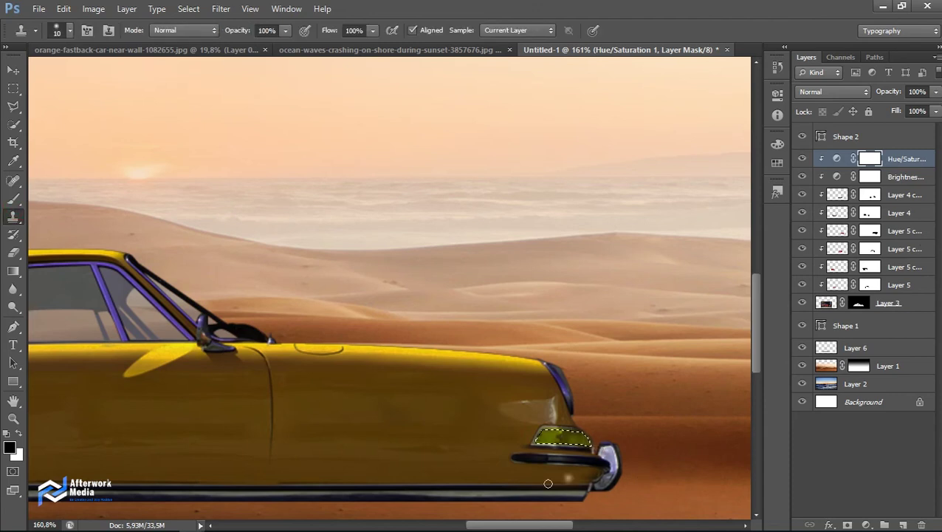
pyautogui.click(14, 197)
pyautogui.moveTo(567, 421)
pyautogui.mouseDown()
pyautogui.moveTo(516, 448)
pyautogui.moveTo(573, 441)
pyautogui.mouseUp()
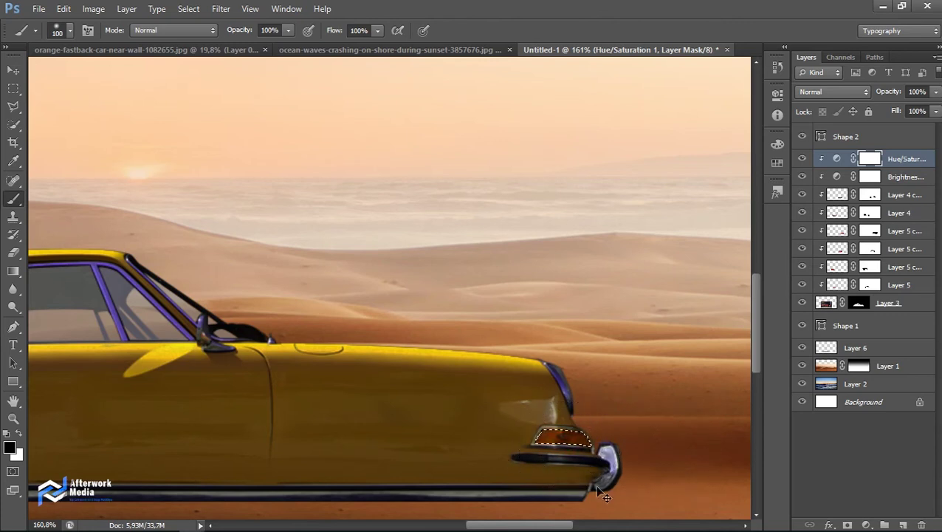
pyautogui.scroll(-2, 517, 399)
pyautogui.scroll(-1, 443, 398)
pyautogui.scroll(1, 372, 380)
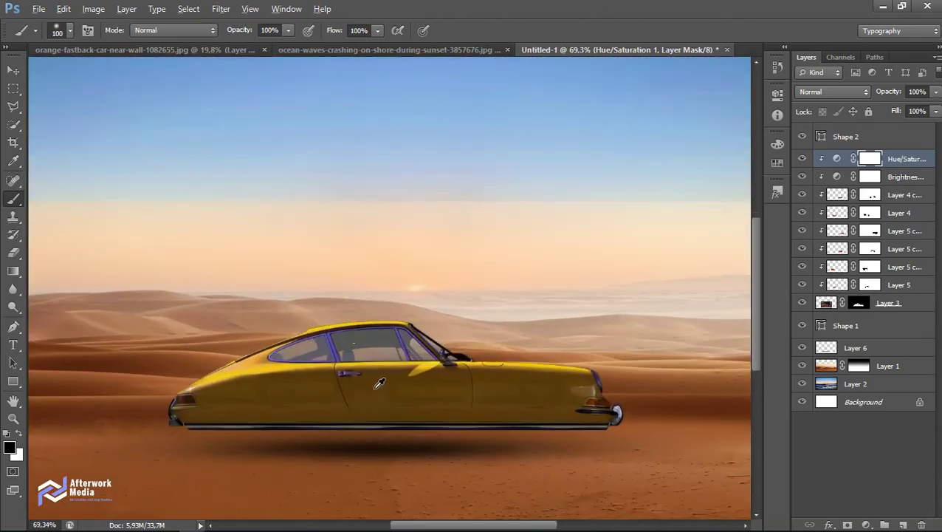
pyautogui.scroll(-1, 382, 406)
pyautogui.scroll(1, 665, 328)
pyautogui.scroll(1, 665, 328)
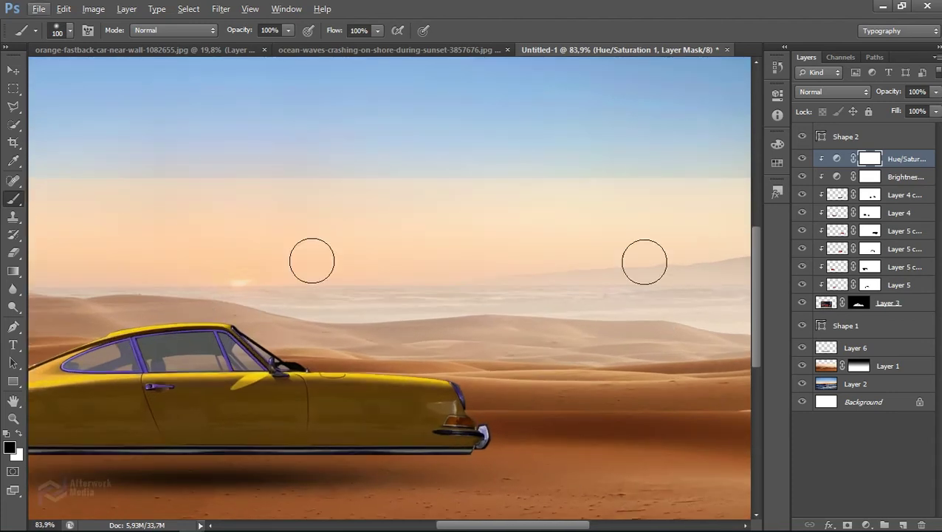
# - On a new layer, brush a bright orange glow onto the tail light
pyautogui.click(904, 524)
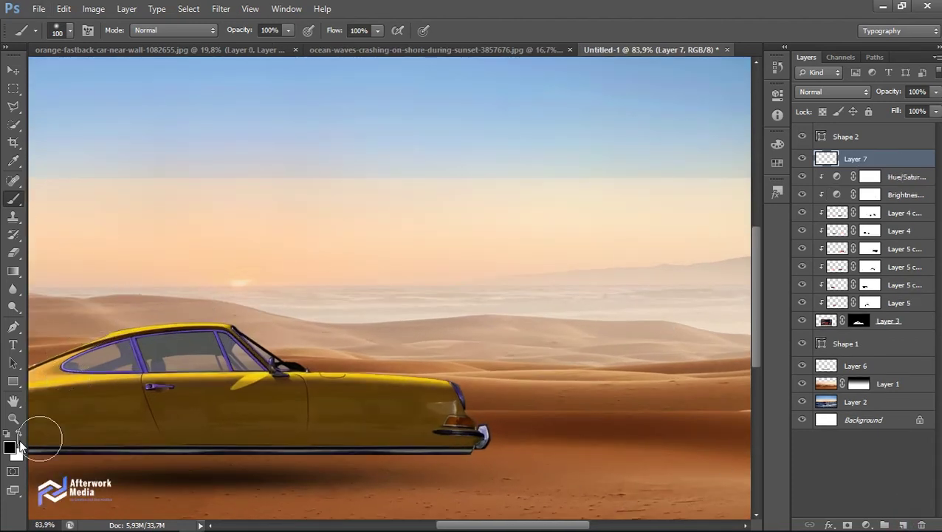
pyautogui.click(9, 446)
pyautogui.click(462, 420)
pyautogui.click(731, 161)
pyautogui.click(884, 152)
pyautogui.press('b')
pyautogui.click(462, 419)
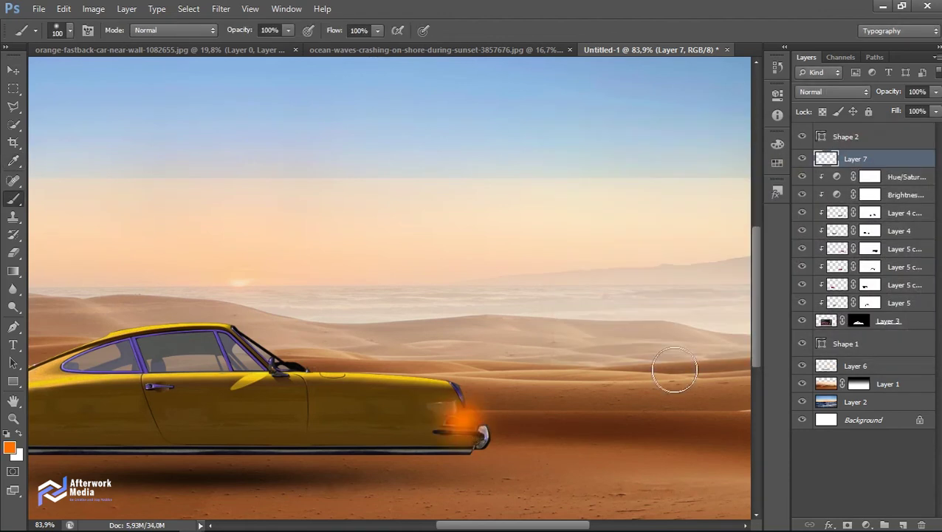
# - Free Transform the orange glow: resize it, squash it vertically and move it onto the tail light
pyautogui.hotkey('ctrl', 't')
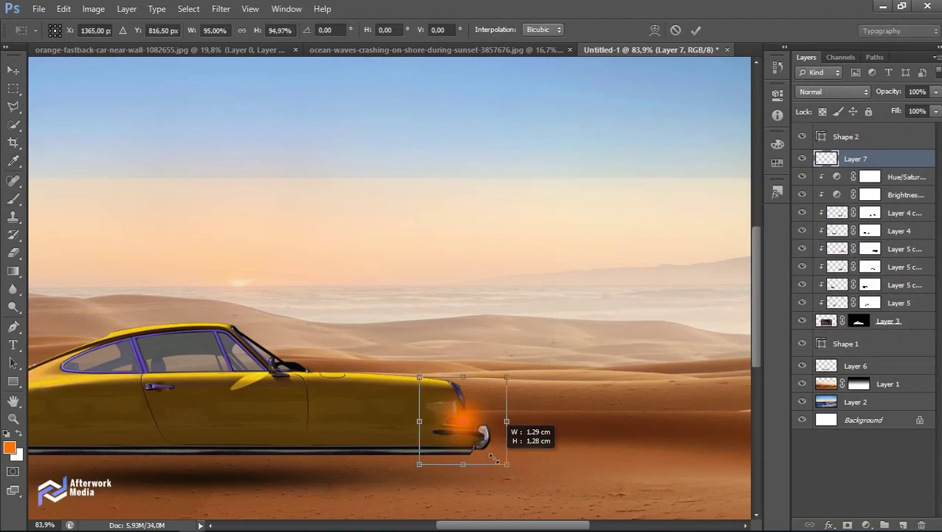
pyautogui.moveTo(494, 458); pyautogui.dragTo(496, 441)
pyautogui.moveTo(519, 489); pyautogui.dragTo(595, 405)
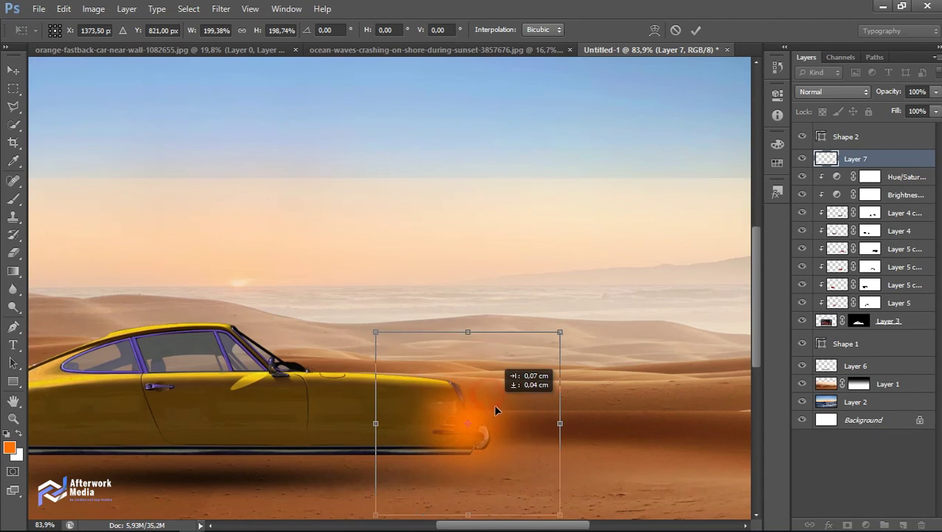
pyautogui.press('Return')
pyautogui.hotkey('ctrl', 't')
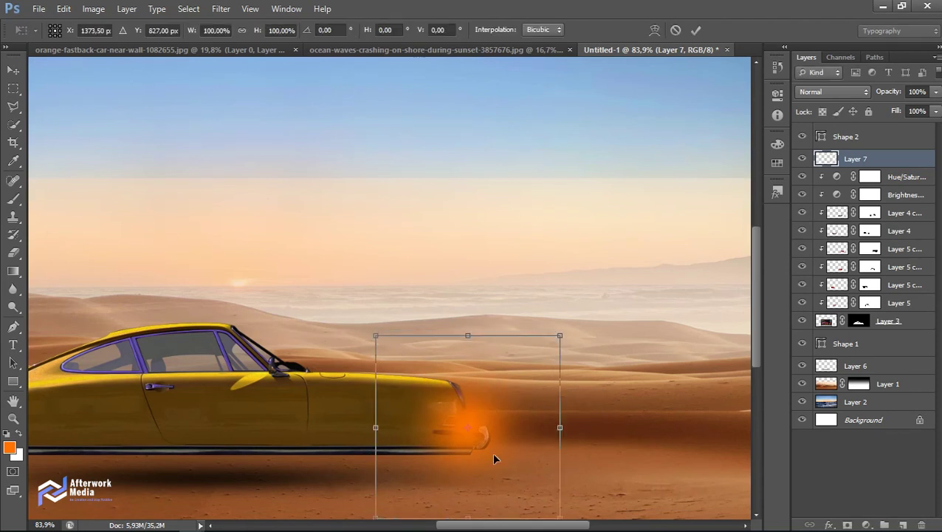
pyautogui.moveTo(473, 517); pyautogui.dragTo(473, 435)
pyautogui.moveTo(486, 385); pyautogui.dragTo(484, 426)
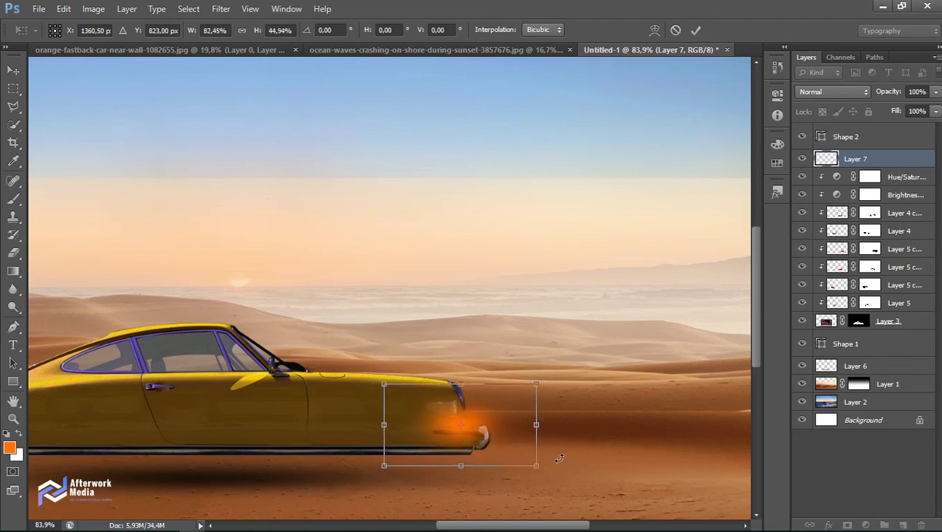
pyautogui.press('Return')
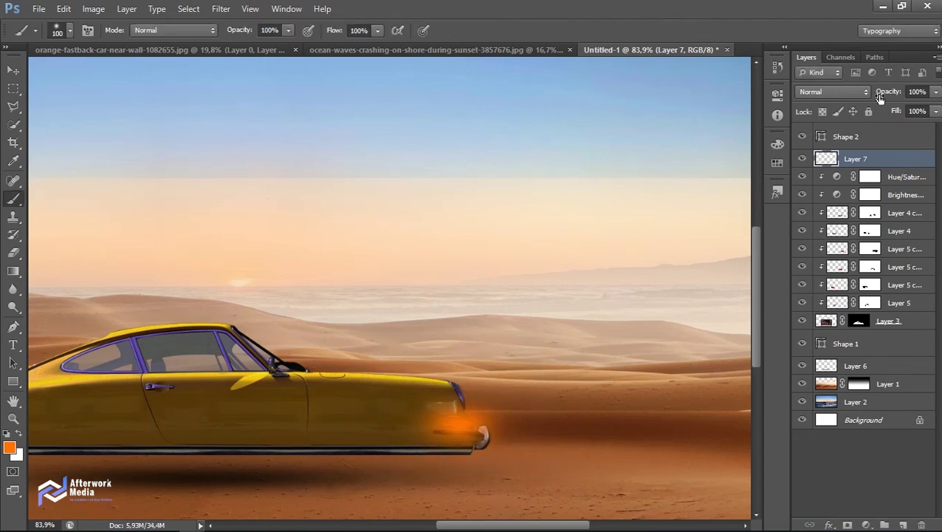
# - Blend the glow layer as Soft Light at 100% opacity and start an orange stroke on another new layer
pyautogui.write('70')
pyautogui.click(857, 92)
pyautogui.click(812, 150)
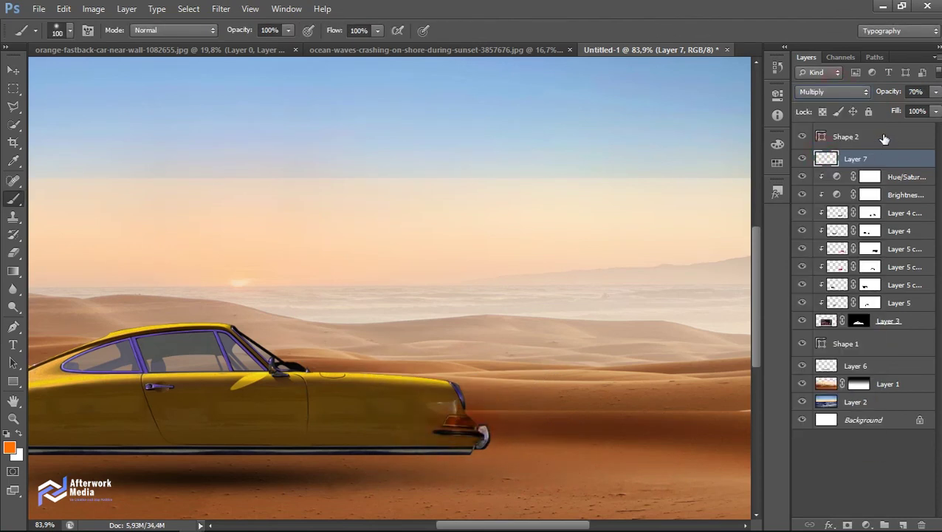
pyautogui.moveTo(890, 96); pyautogui.dragTo(915, 96)
pyautogui.click(833, 92)
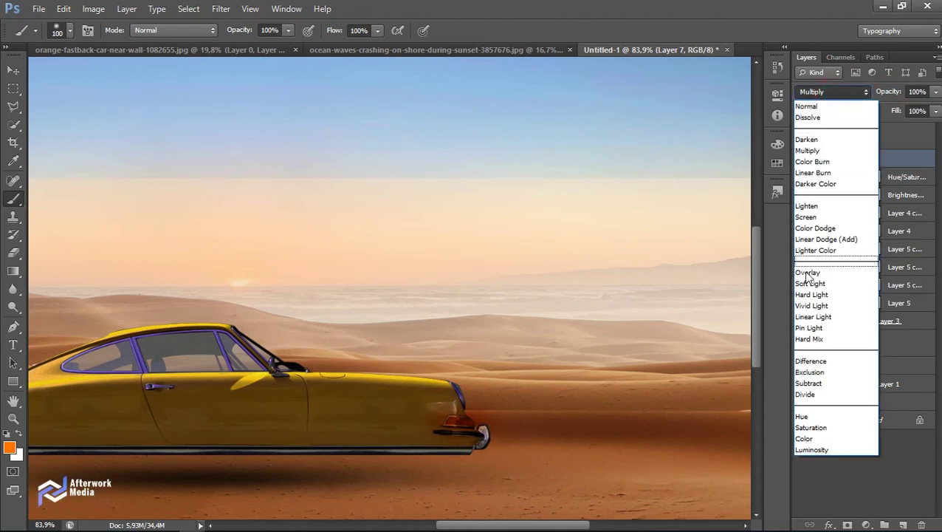
pyautogui.click(827, 281)
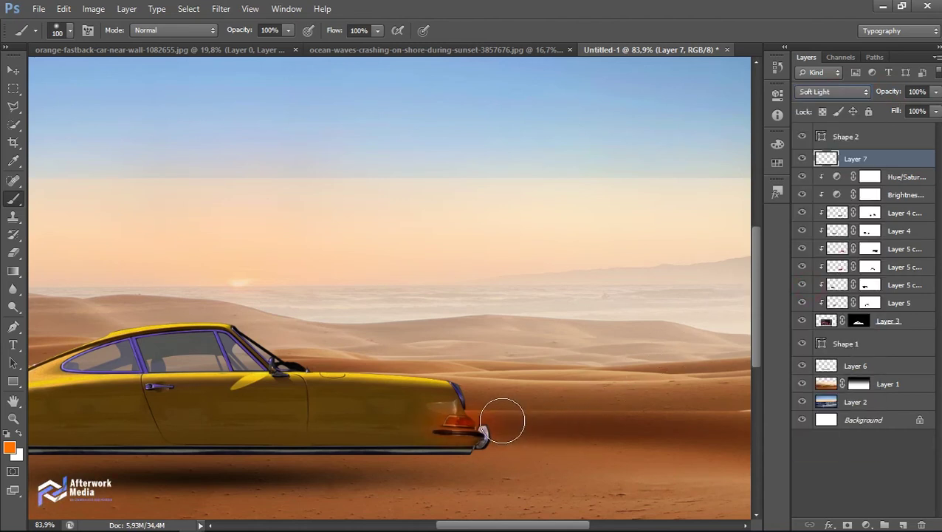
pyautogui.click(902, 525)
pyautogui.click(510, 418)
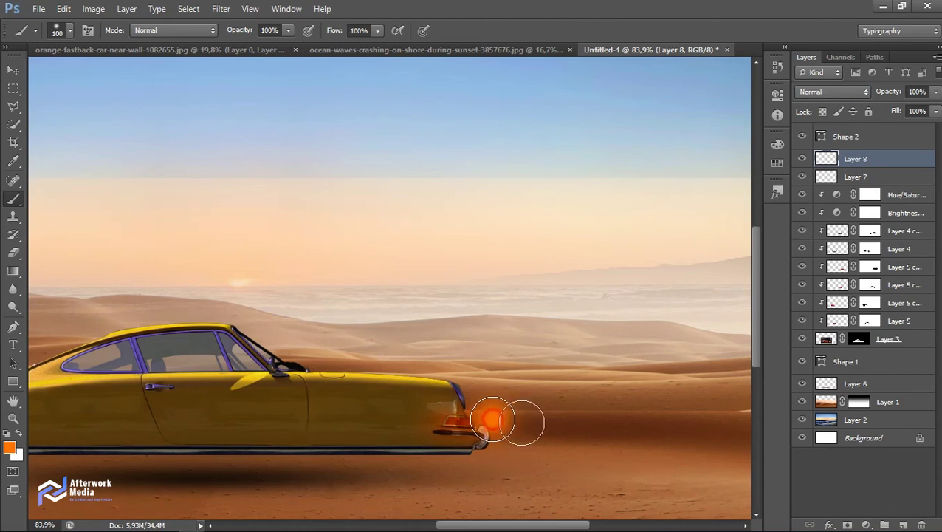
# - Paint a straight orange streak right of the tail and try a perspective distortion, then cancel it
pyautogui.keyDown('shift'); pyautogui.click(714, 417); pyautogui.keyUp('shift')
pyautogui.hotkey('ctrl', '0')
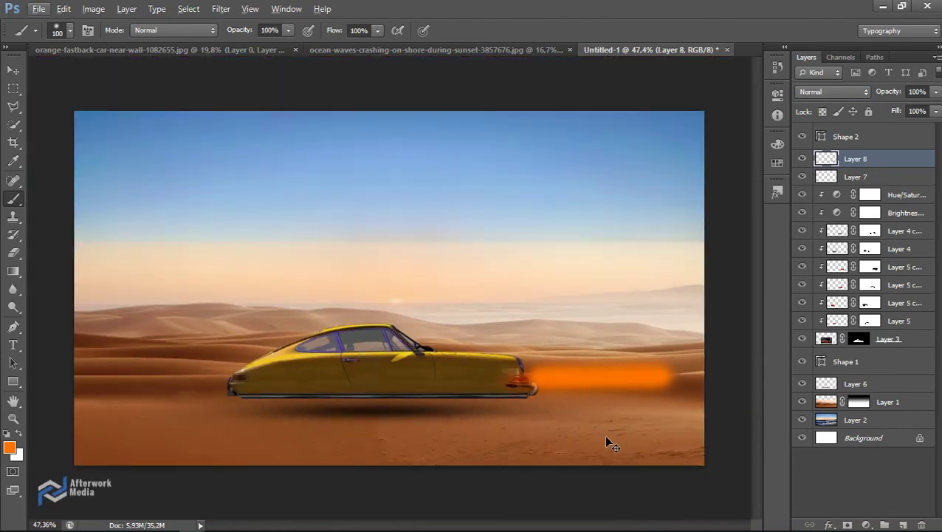
pyautogui.hotkey('ctrl', 't')
pyautogui.rightClick(667, 373)
pyautogui.click(701, 354)
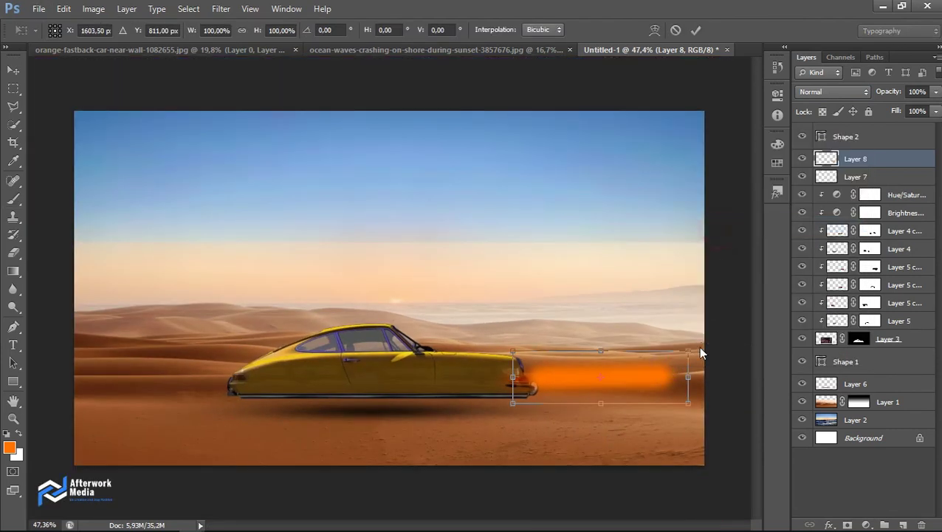
pyautogui.moveTo(687, 352); pyautogui.dragTo(687, 279)
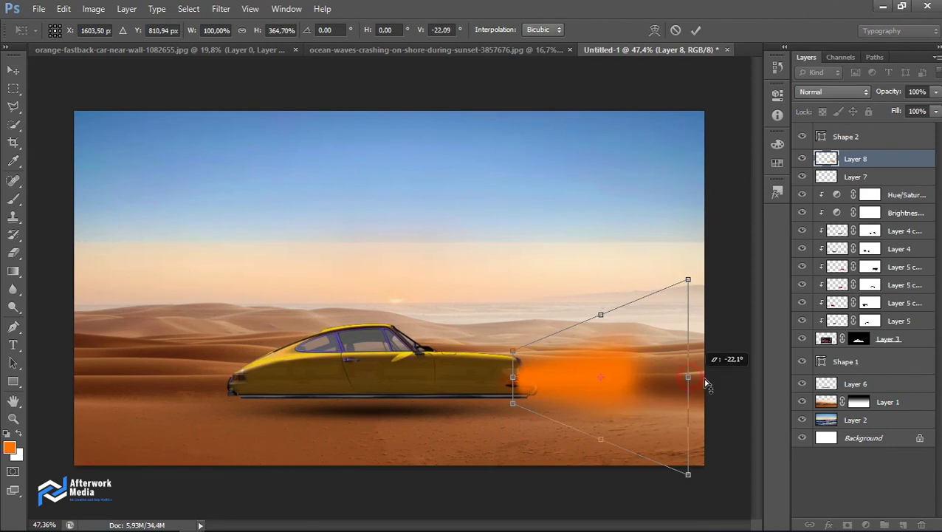
pyautogui.press('Escape')
# - Stretch the orange streak to the right canvas edge, nudge it, and blend it Soft Light at 25%
pyautogui.hotkey('ctrl', 't')
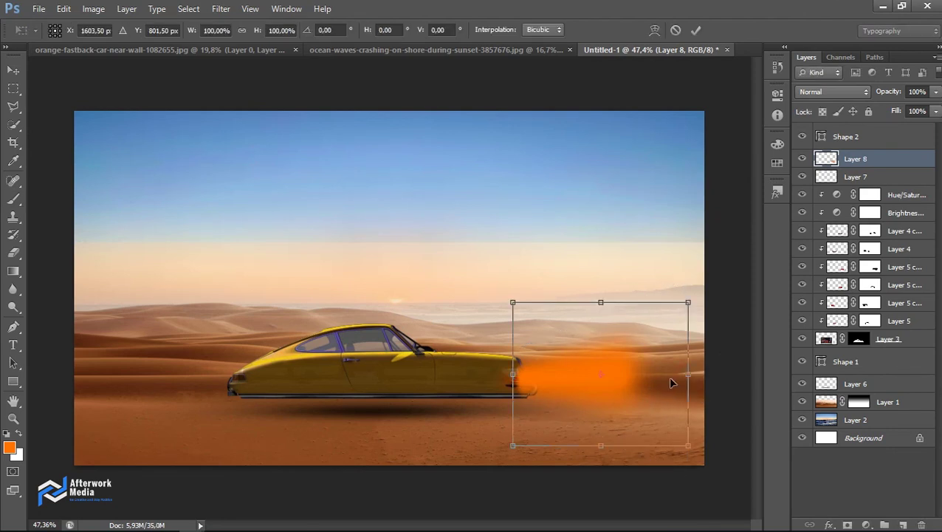
pyautogui.moveTo(724, 375); pyautogui.dragTo(816, 385)
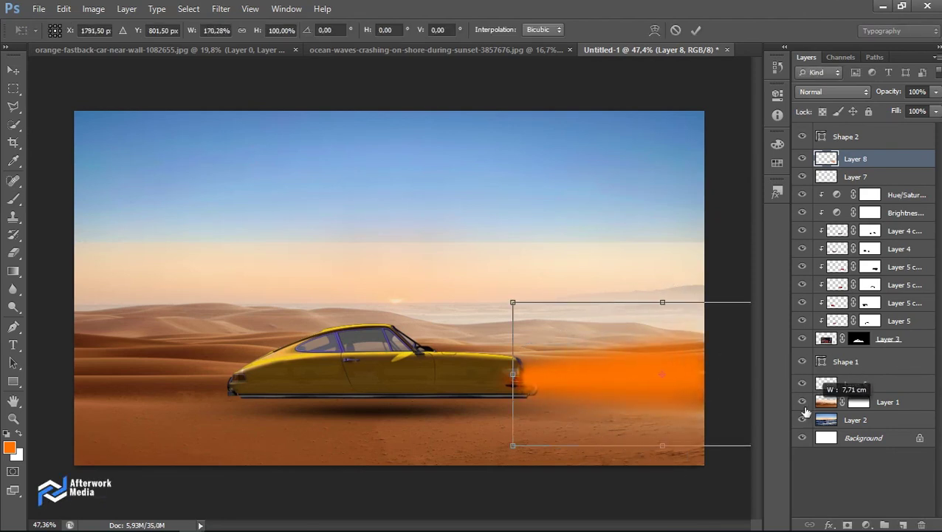
pyautogui.press('Return')
pyautogui.press('v')
pyautogui.moveTo(584, 389); pyautogui.dragTo(574, 388)
pyautogui.click(834, 92)
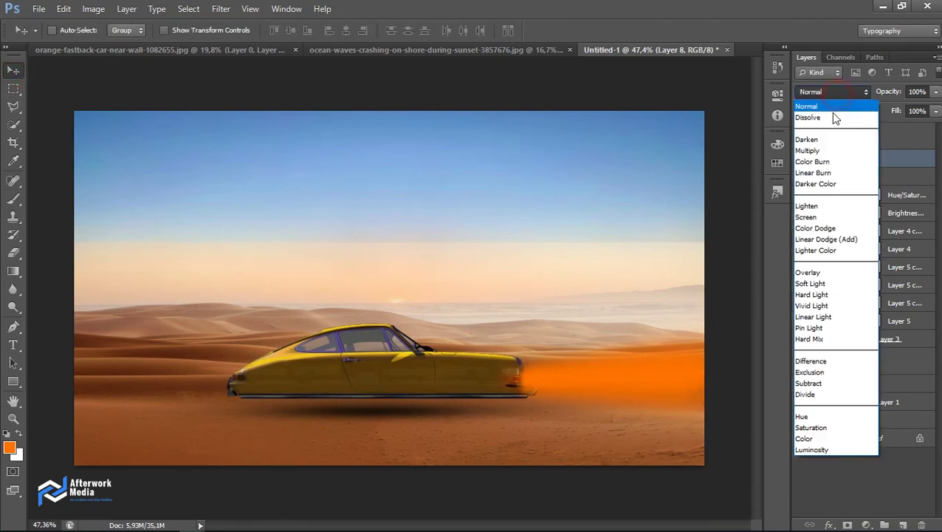
pyautogui.click(819, 282)
pyautogui.moveTo(886, 92); pyautogui.dragTo(833, 98)
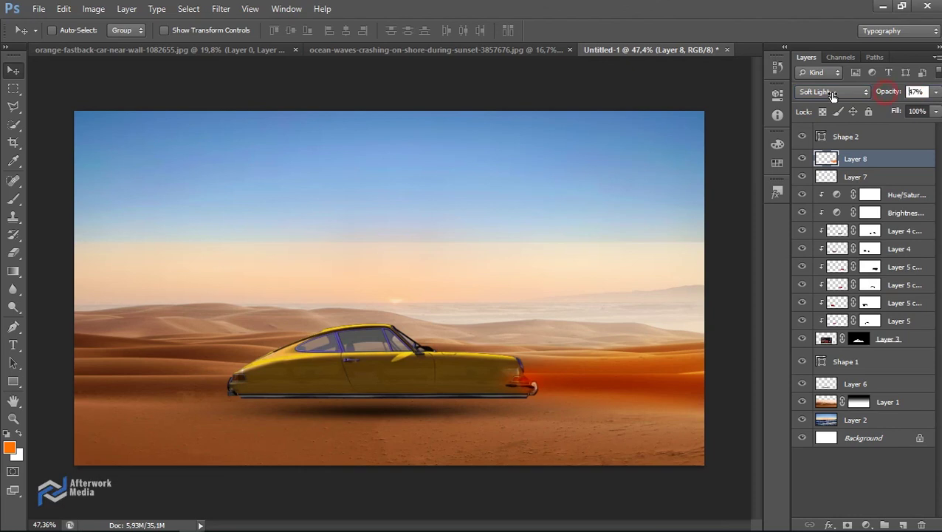
# - Delete Layers 7 and 8 to remove the orange glow and streak
pyautogui.keyDown('ctrl'); pyautogui.click(569, 288); pyautogui.keyUp('ctrl')
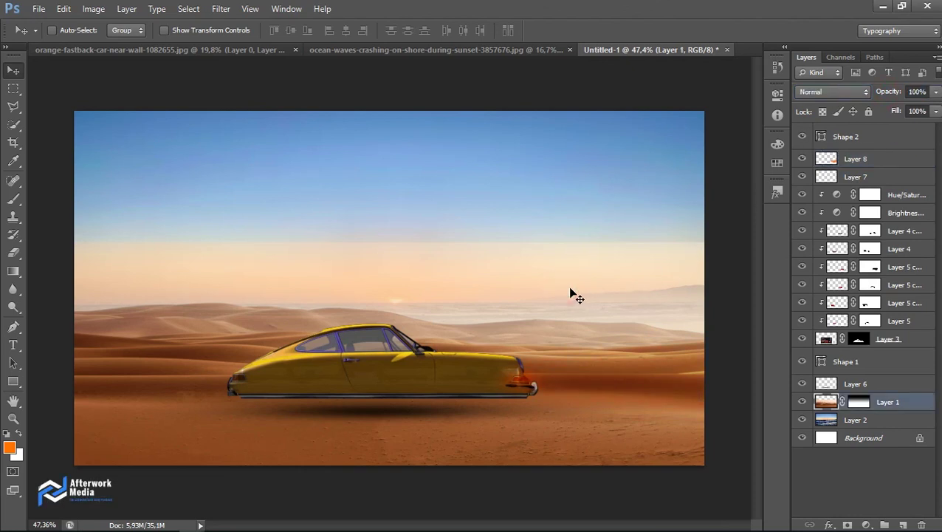
pyautogui.click(892, 194)
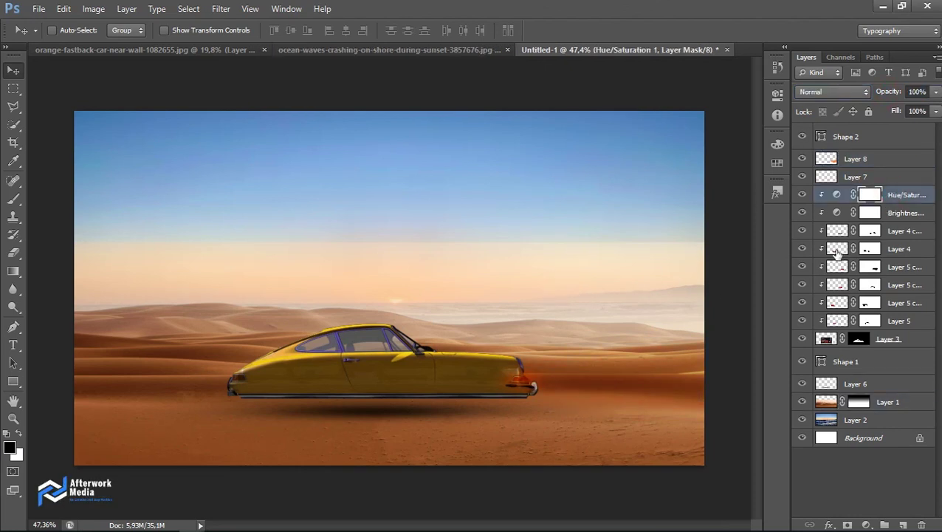
pyautogui.rightClick(878, 166)
pyautogui.click(750, 120)
pyautogui.press('Return')
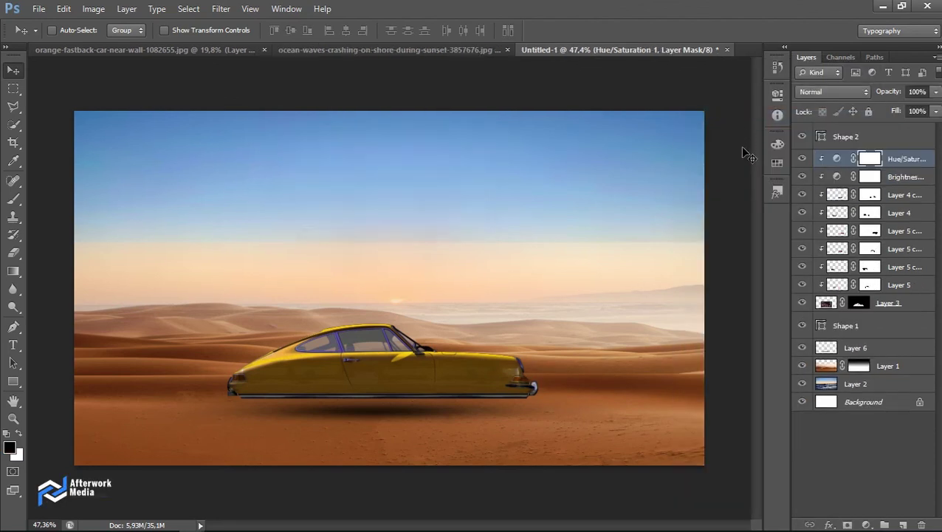
pyautogui.scroll(1, 213, 405)
pyautogui.scroll(2, 213, 405)
pyautogui.scroll(-3, 214, 410)
pyautogui.scroll(-1, 213, 407)
pyautogui.scroll(1, 458, 414)
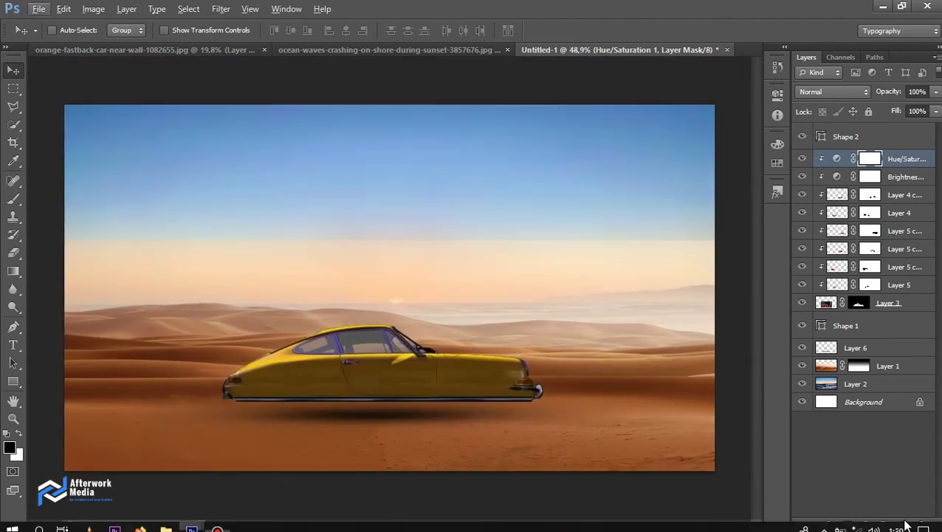
# - Stamp a crescent moon in the sky on a new layer using a smaller Moon 1 brush
pyautogui.click(902, 524)
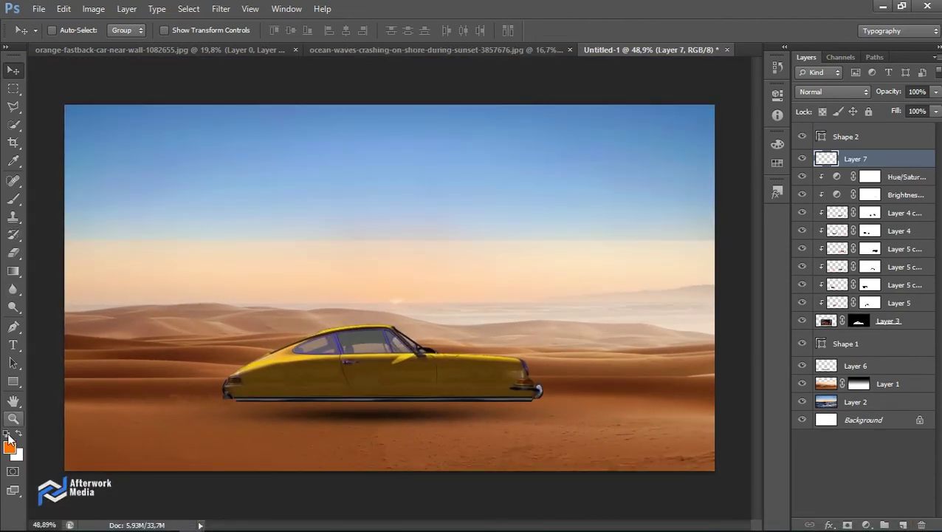
pyautogui.click(14, 200)
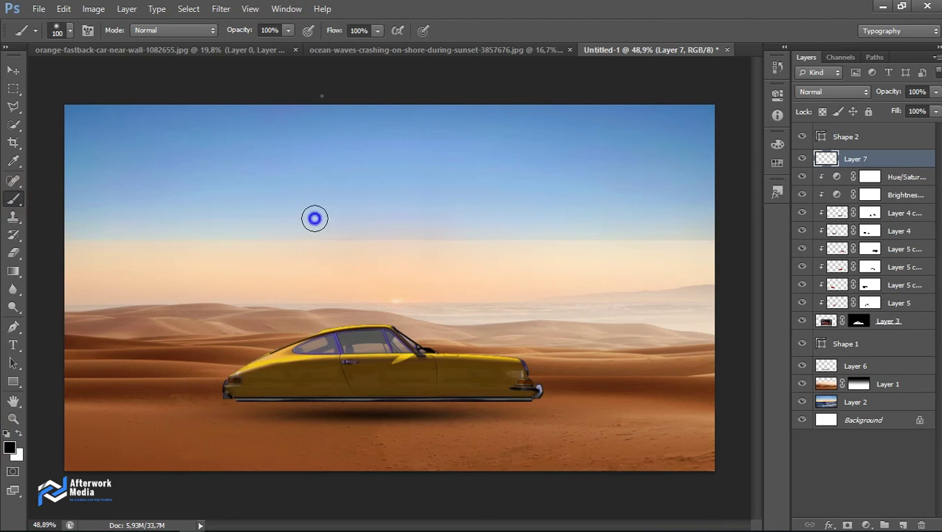
pyautogui.rightClick(314, 216)
pyautogui.scroll(-2, 643, 319)
pyautogui.moveTo(771, 220)
pyautogui.mouseDown()
pyautogui.moveTo(777, 385)
pyautogui.moveTo(773, 352)
pyautogui.moveTo(765, 426)
pyautogui.mouseUp()
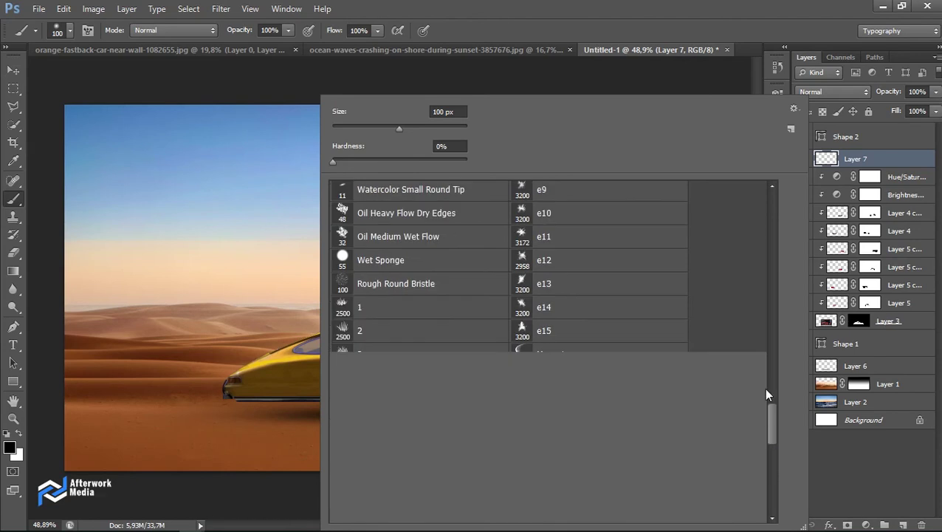
pyautogui.click(573, 404)
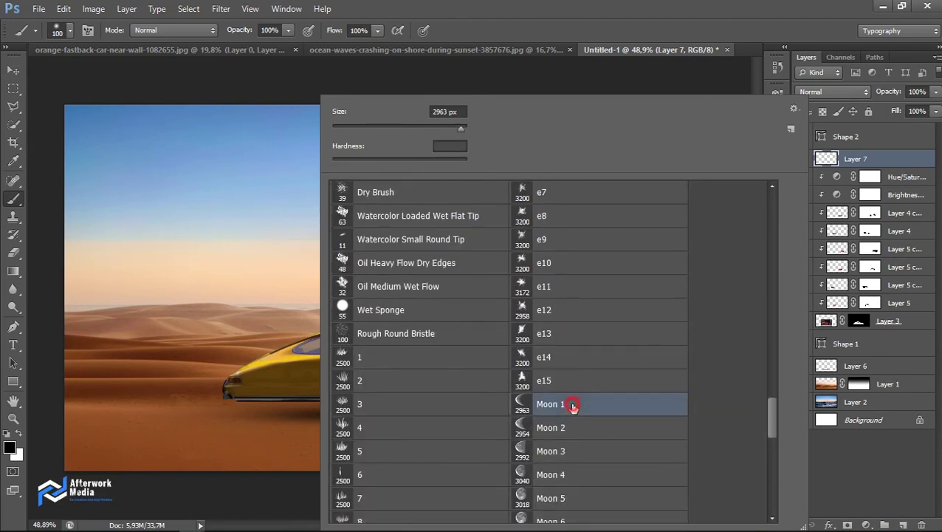
pyautogui.click(579, 8)
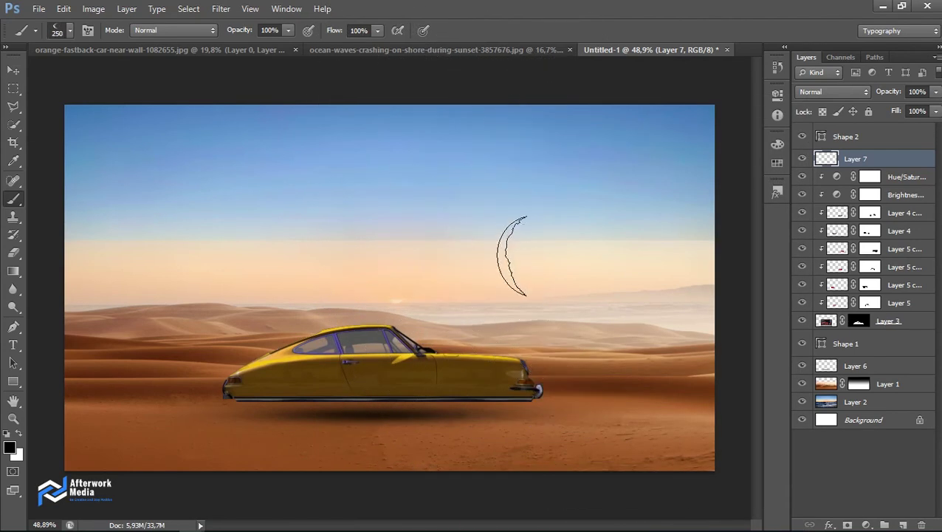
pyautogui.click(476, 251)
# - Rotate the moon about -31°, move it to the upper-left sky and scale it to about 68%
pyautogui.hotkey('ctrl', 't')
pyautogui.moveTo(583, 350)
pyautogui.mouseDown()
pyautogui.moveTo(594, 275)
pyautogui.moveTo(562, 293)
pyautogui.moveTo(610, 315)
pyautogui.moveTo(595, 305)
pyautogui.mouseUp()
pyautogui.press('Return')
pyautogui.press('b')
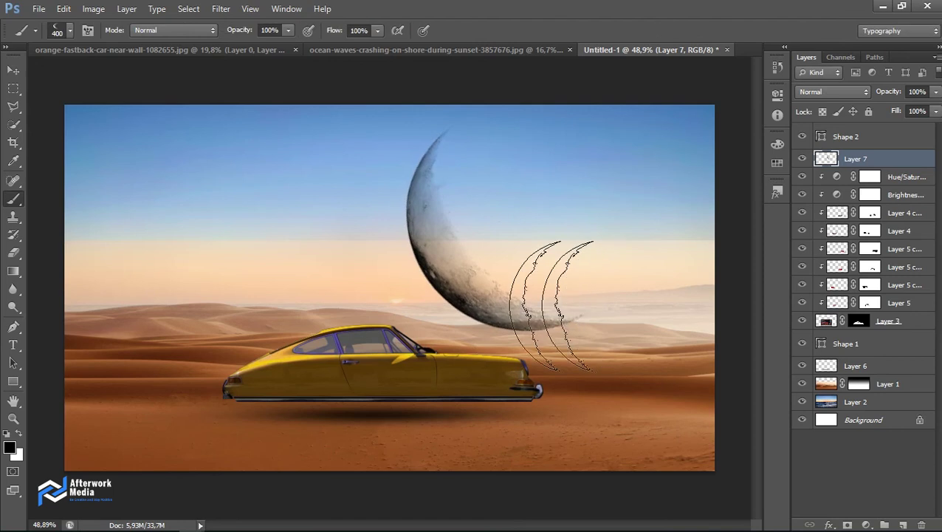
pyautogui.click(13, 70)
pyautogui.moveTo(436, 241)
pyautogui.mouseDown()
pyautogui.moveTo(491, 250)
pyautogui.moveTo(210, 214)
pyautogui.moveTo(543, 235)
pyautogui.moveTo(170, 223)
pyautogui.moveTo(487, 229)
pyautogui.moveTo(383, 214)
pyautogui.moveTo(146, 216)
pyautogui.mouseUp()
pyautogui.hotkey('ctrl', 't')
pyautogui.moveTo(306, 304); pyautogui.dragTo(276, 270)
pyautogui.press('Return')
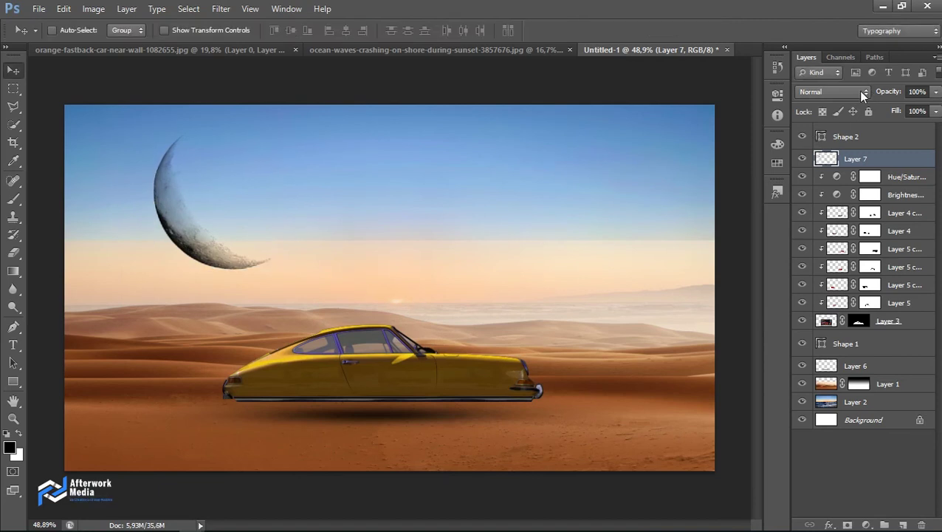
# - Set the moon layer to Multiply blend mode at 49% opacity
pyautogui.click(832, 92)
pyautogui.click(819, 149)
pyautogui.moveTo(889, 92); pyautogui.dragTo(860, 96)
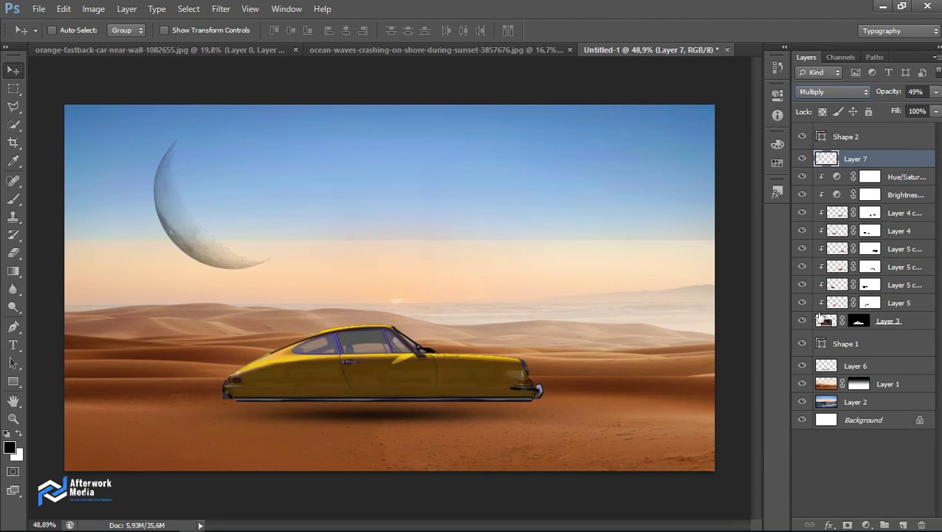
# - Lower the Brightness/Contrast brightness further to darken the car
pyautogui.doubleClick(833, 195)
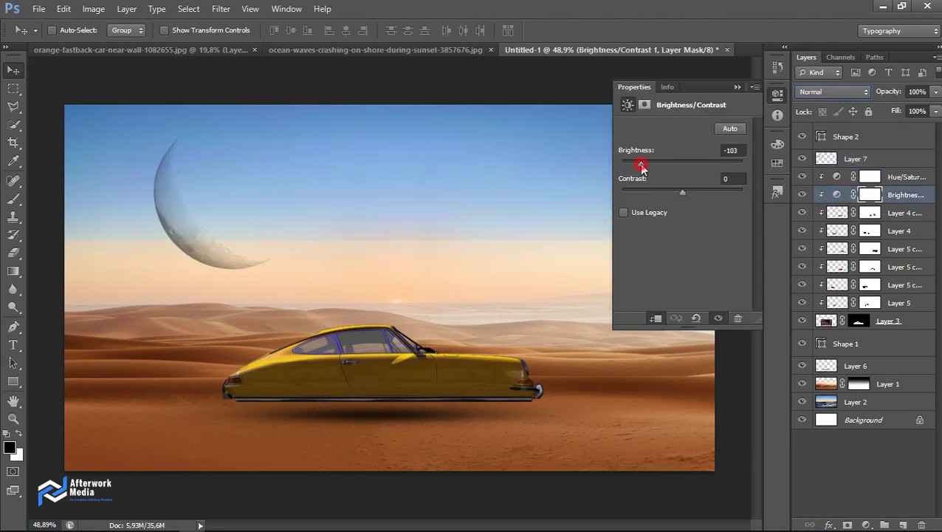
pyautogui.moveTo(642, 165); pyautogui.dragTo(624, 167)
pyautogui.click(740, 86)
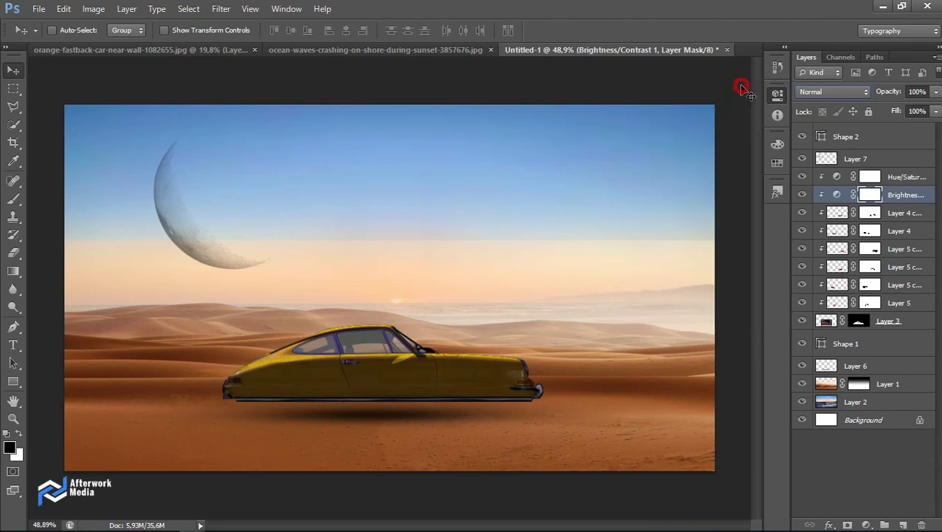
# - Select the Soft Round brush preset for painting
pyautogui.press('b')
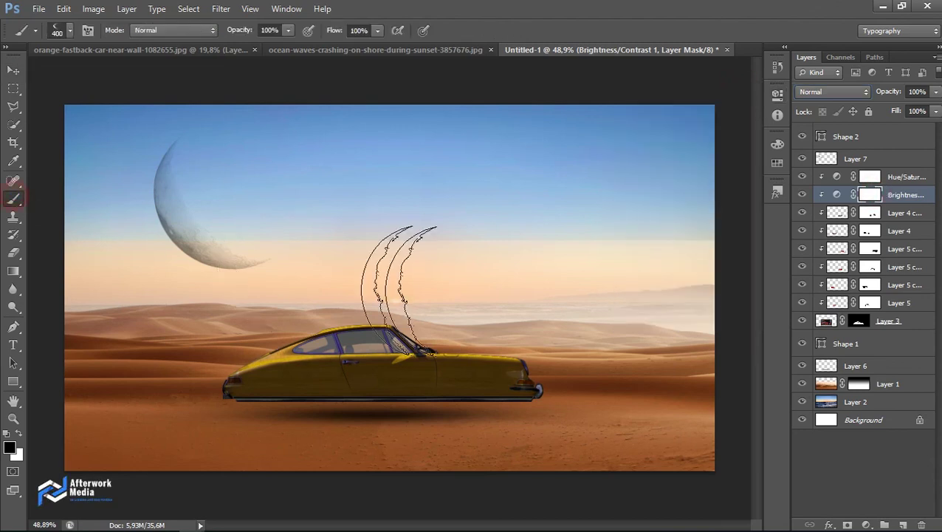
pyautogui.rightClick(480, 236)
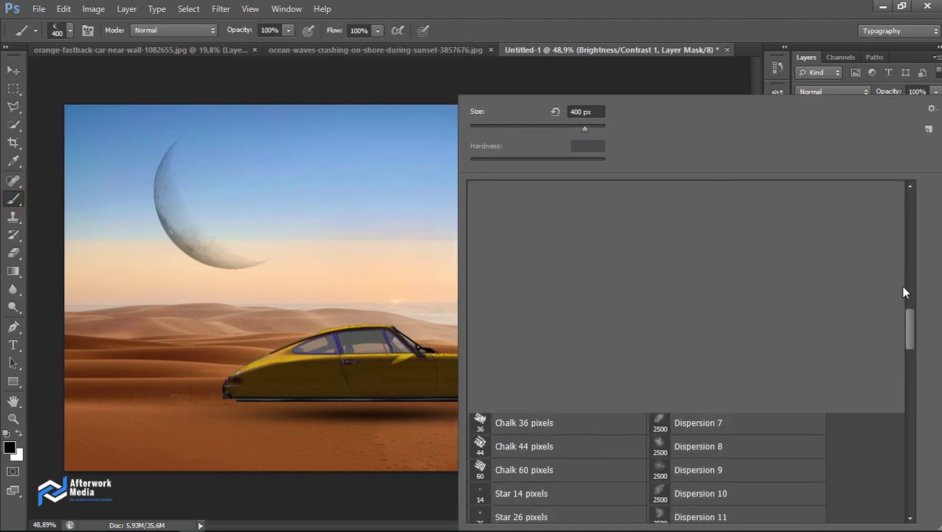
pyautogui.moveTo(910, 423); pyautogui.dragTo(901, 190)
pyautogui.click(519, 195)
pyautogui.click(569, 38)
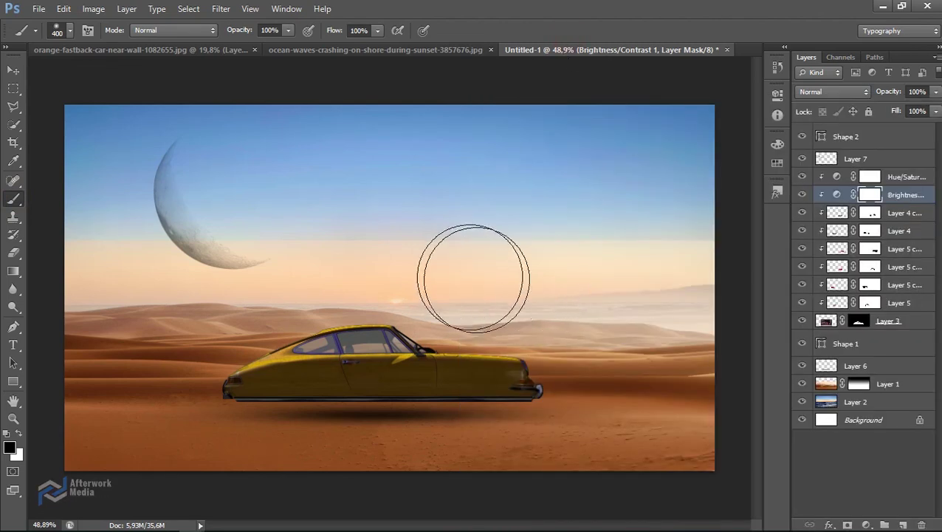
# - Paint black into the Brightness/Contrast mask over the sky, horizon and dunes, then add a Curves adjustment
pyautogui.click(442, 294)
pyautogui.moveTo(443, 294); pyautogui.dragTo(387, 265)
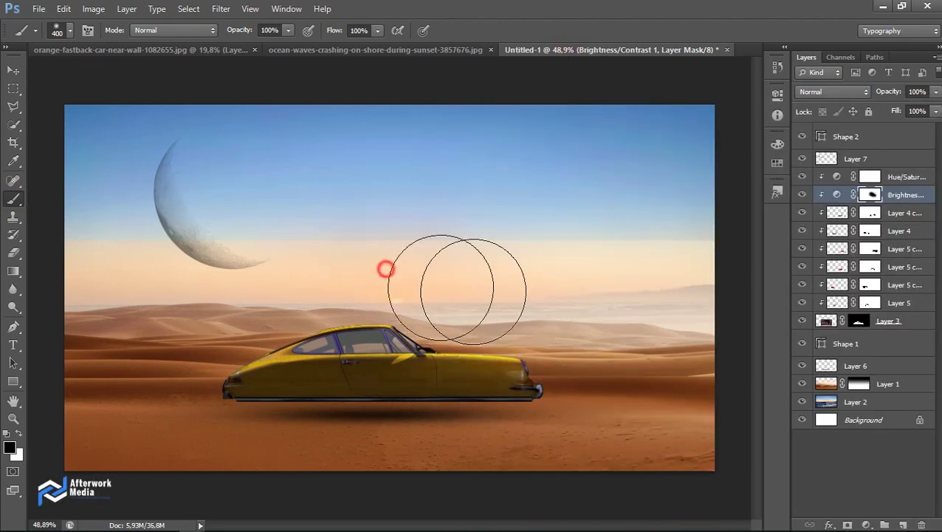
pyautogui.click(390, 254)
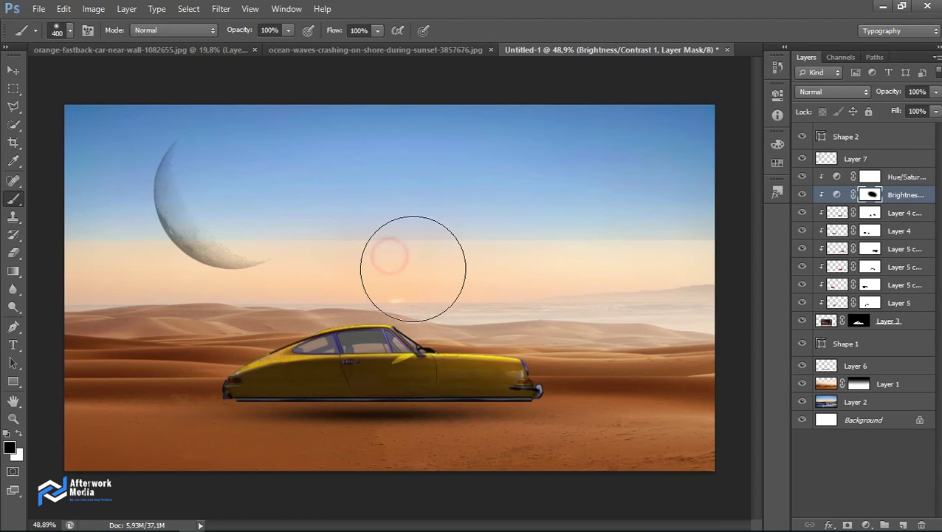
pyautogui.moveTo(620, 347)
pyautogui.mouseDown()
pyautogui.moveTo(694, 336)
pyautogui.moveTo(557, 309)
pyautogui.moveTo(712, 273)
pyautogui.mouseUp()
pyautogui.moveTo(479, 280); pyautogui.dragTo(439, 265)
pyautogui.click(867, 524)
pyautogui.click(816, 305)
# - Raise the Curves 1 curve to brighten the car and paint one patch out of its mask
pyautogui.moveTo(669, 230)
pyautogui.mouseDown()
pyautogui.moveTo(660, 240)
pyautogui.moveTo(670, 220)
pyautogui.mouseUp()
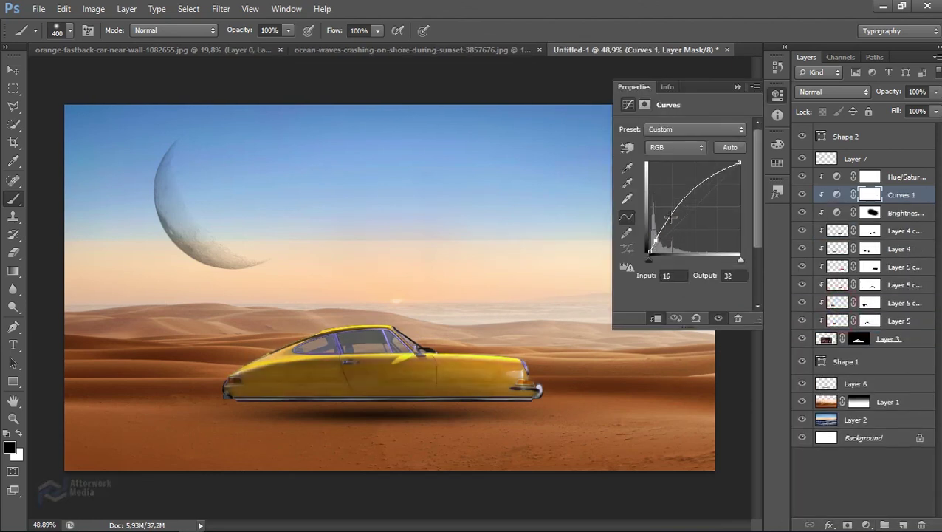
pyautogui.click(737, 86)
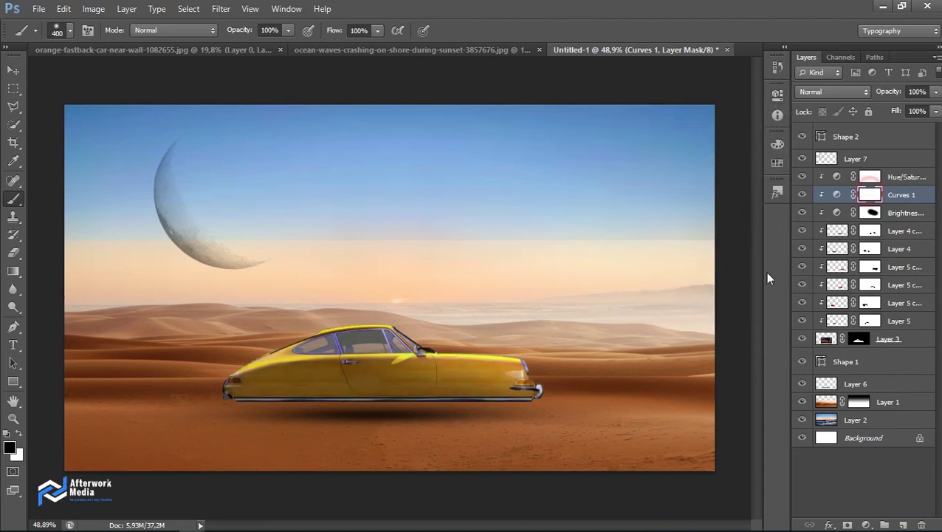
pyautogui.press('x')
pyautogui.moveTo(450, 286)
pyautogui.mouseDown()
pyautogui.moveTo(545, 318)
pyautogui.moveTo(448, 336)
pyautogui.mouseUp()
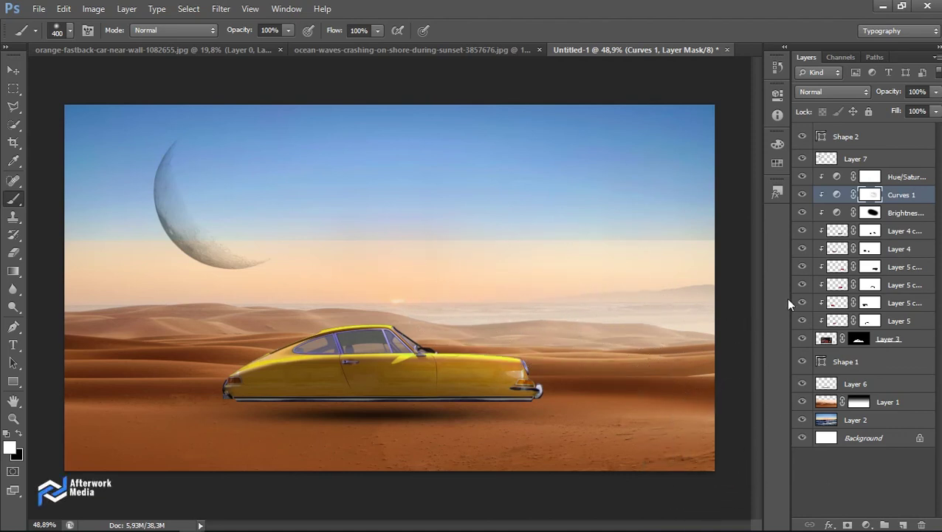
# - Browse the brush presets down to the smoke brushes and pick smoke brush 17
pyautogui.click(13, 69)
pyautogui.click(14, 197)
pyautogui.rightClick(398, 216)
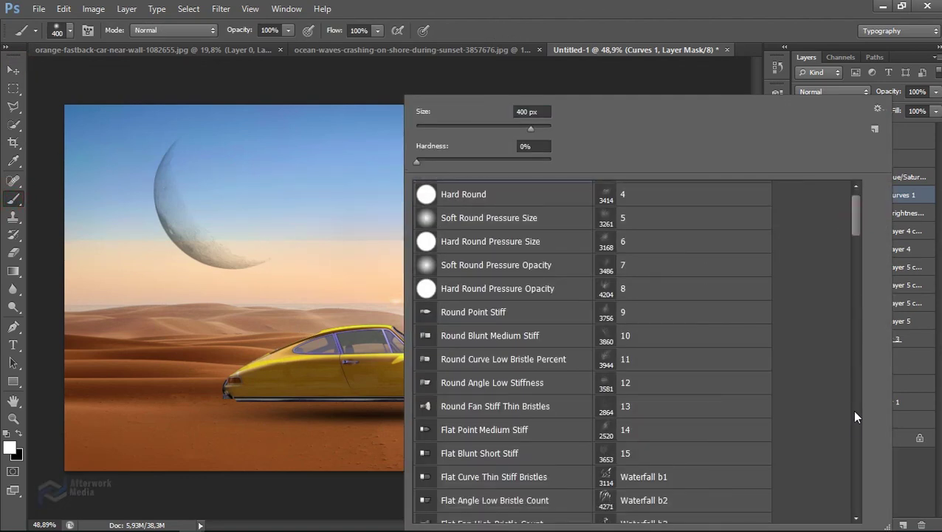
pyautogui.moveTo(856, 233); pyautogui.dragTo(850, 418)
pyautogui.scroll(-1, 579, 397)
pyautogui.moveTo(854, 266); pyautogui.dragTo(852, 458)
pyautogui.scroll(-3, 553, 378)
pyautogui.scroll(-2, 536, 374)
pyautogui.click(450, 400)
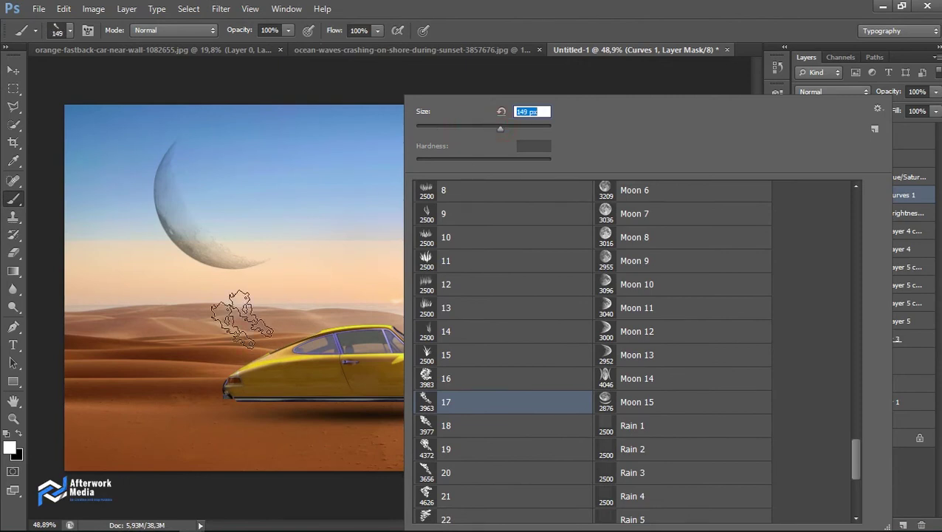
# - Switch to smoke brush 18 and set its size to 246 pixels
pyautogui.scroll(-2, 484, 429)
pyautogui.scroll(-2, 485, 451)
pyautogui.scroll(-1, 485, 452)
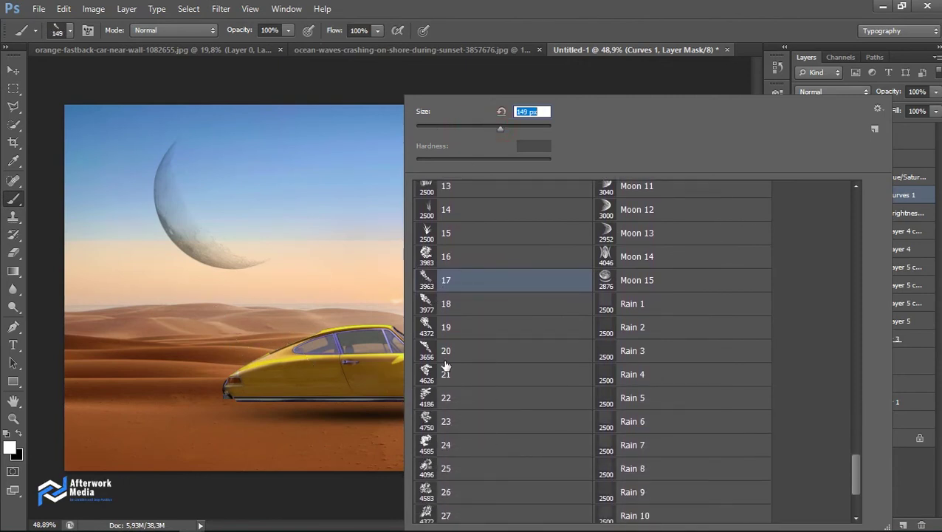
pyautogui.click(451, 306)
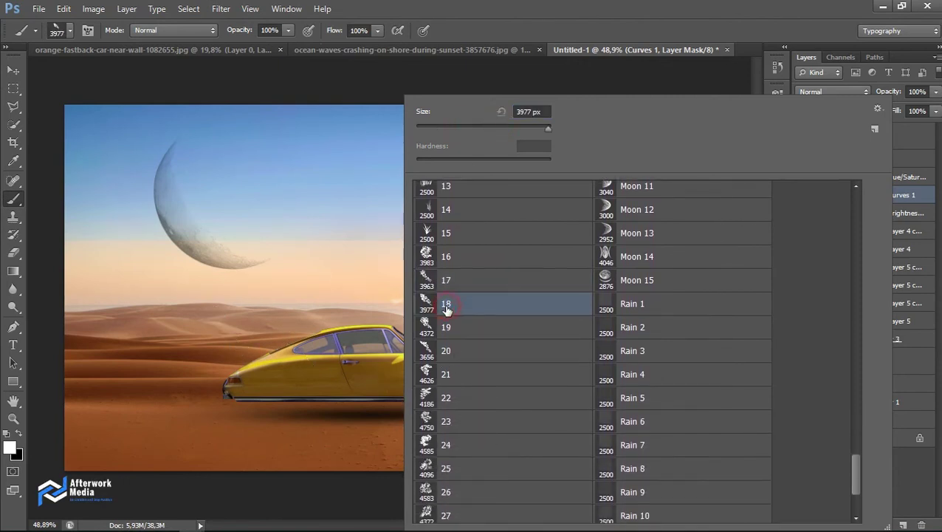
pyautogui.click(448, 127)
pyautogui.click(521, 129)
pyautogui.click(736, 35)
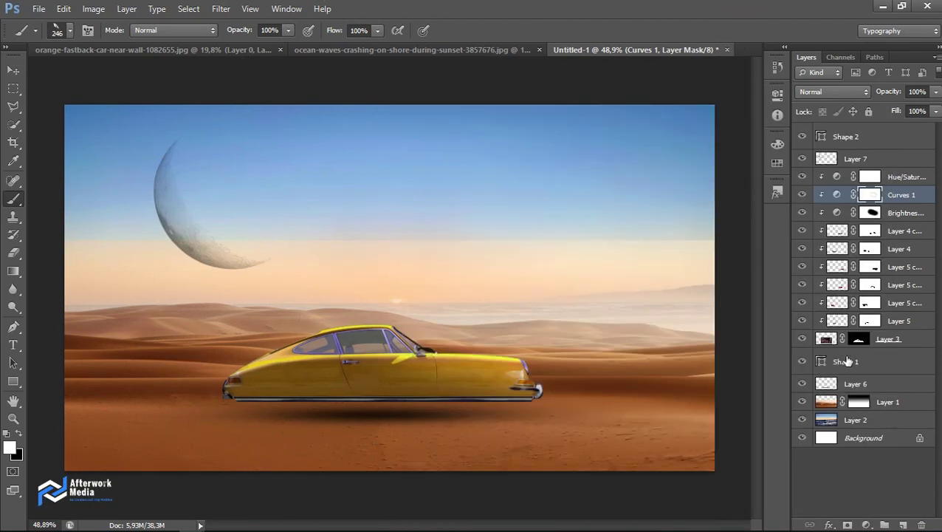
# - Stamp black smoke into the sky on a new layer above Hue/Saturation 1
pyautogui.click(891, 183)
pyautogui.click(903, 525)
pyautogui.press('x')
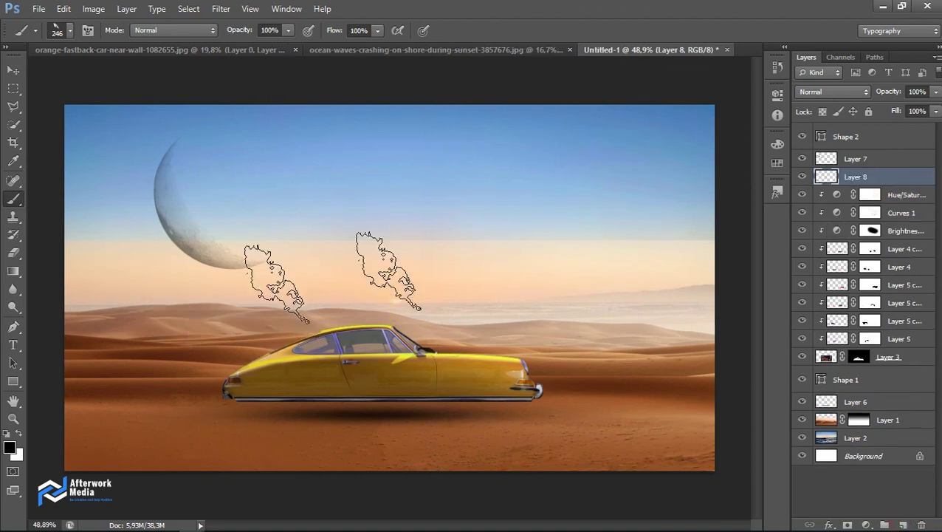
pyautogui.click(386, 269)
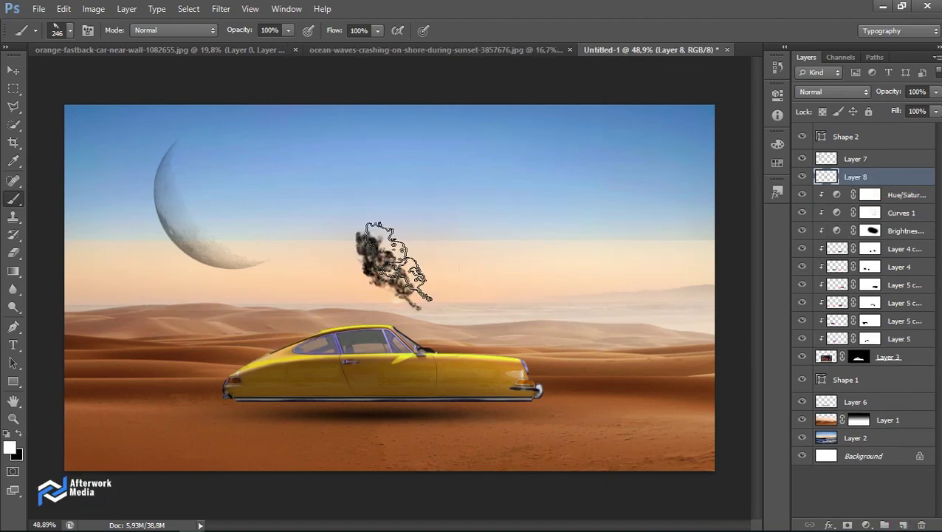
pyautogui.press('[')
pyautogui.press('[')
pyautogui.press('[')
pyautogui.press('x')
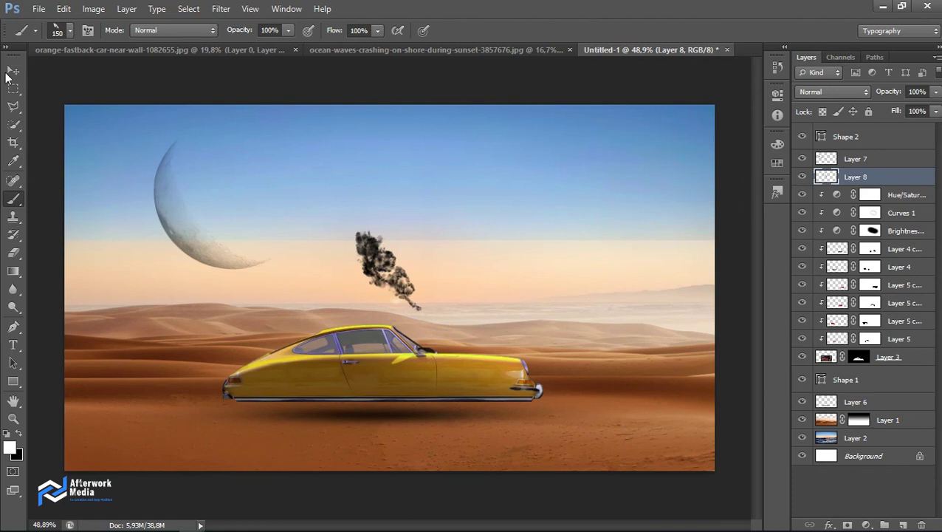
pyautogui.click(9, 72)
# - Rotate, move and scale the smoke so it trails behind the car's rear
pyautogui.hotkey('ctrl', 't')
pyautogui.moveTo(459, 304); pyautogui.dragTo(455, 248)
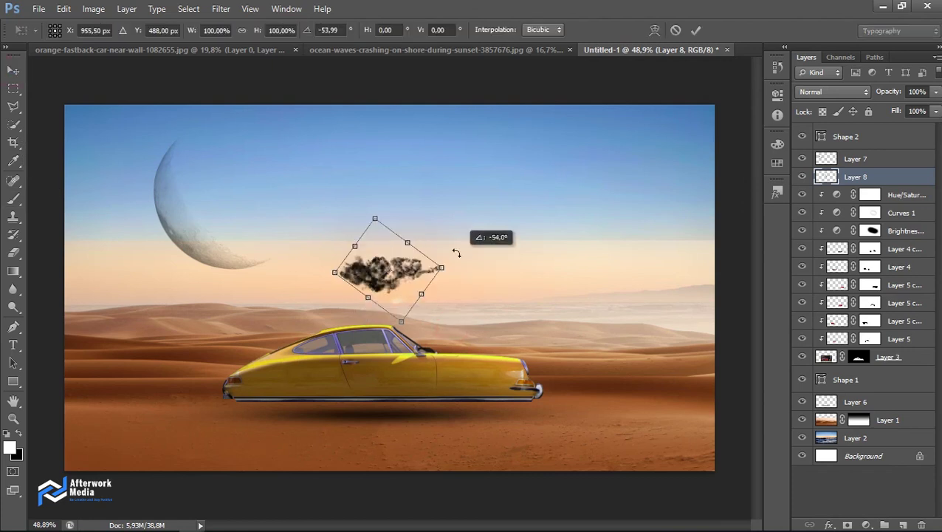
pyautogui.moveTo(388, 270); pyautogui.dragTo(206, 386)
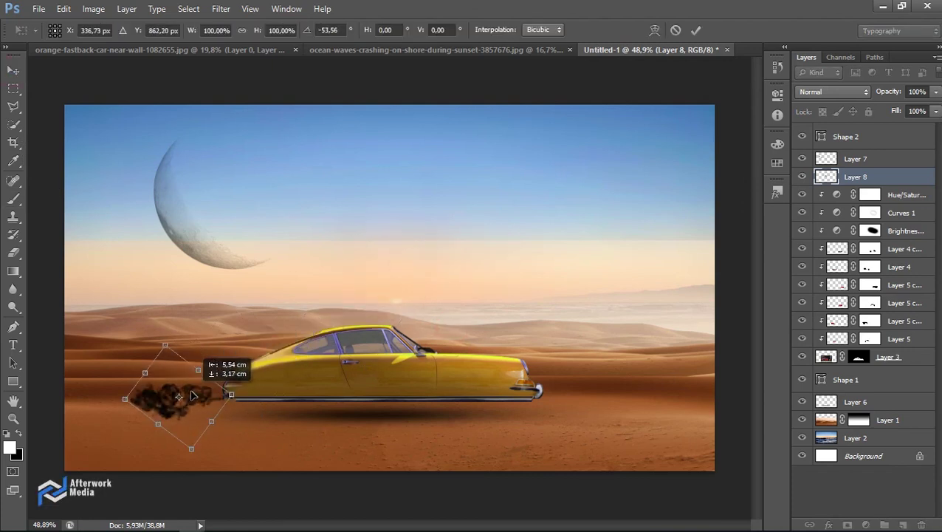
pyautogui.scroll(3, 206, 386)
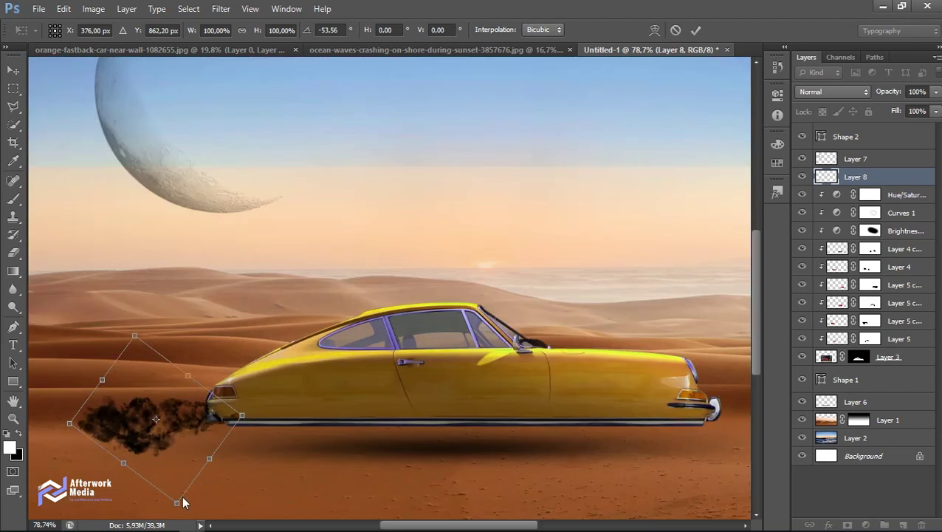
pyautogui.moveTo(177, 502); pyautogui.dragTo(169, 467)
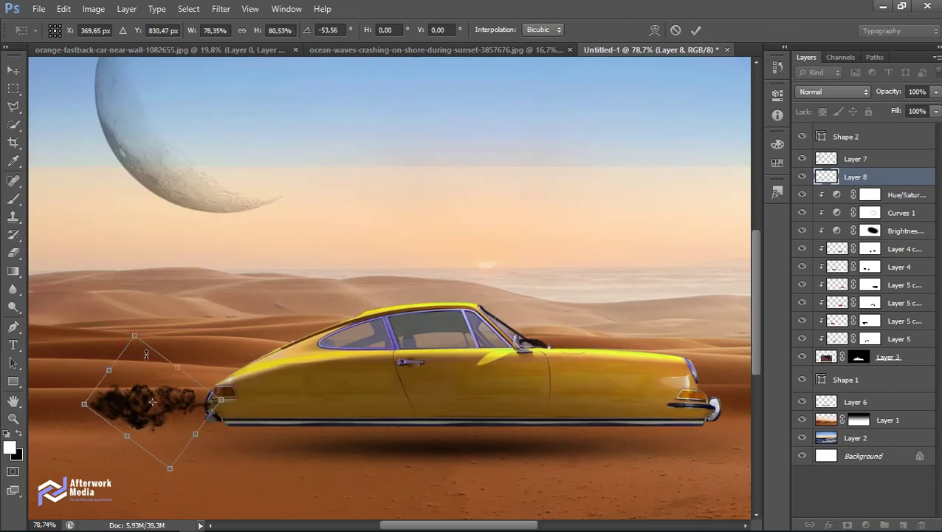
pyautogui.moveTo(145, 352); pyautogui.dragTo(135, 340)
pyautogui.moveTo(109, 373); pyautogui.dragTo(85, 379)
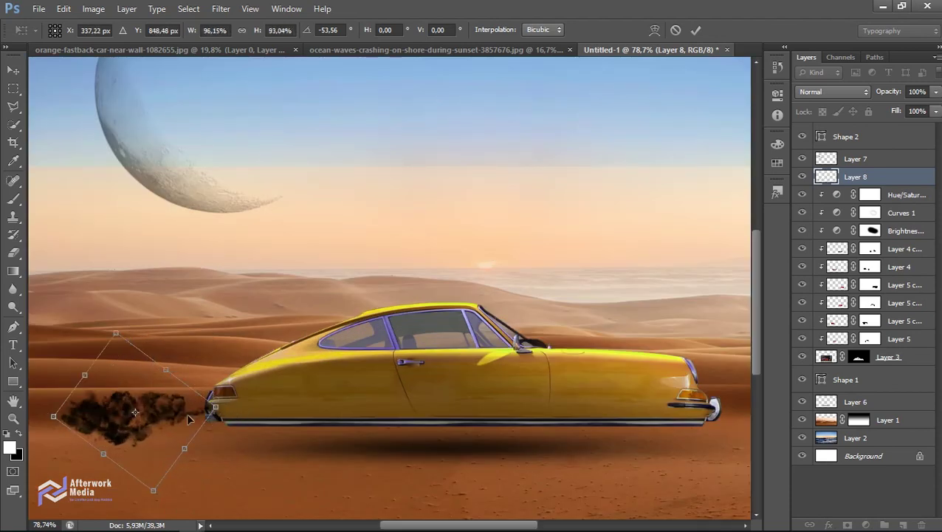
pyautogui.moveTo(244, 416)
pyautogui.mouseDown()
pyautogui.moveTo(232, 432)
pyautogui.moveTo(208, 428)
pyautogui.mouseUp()
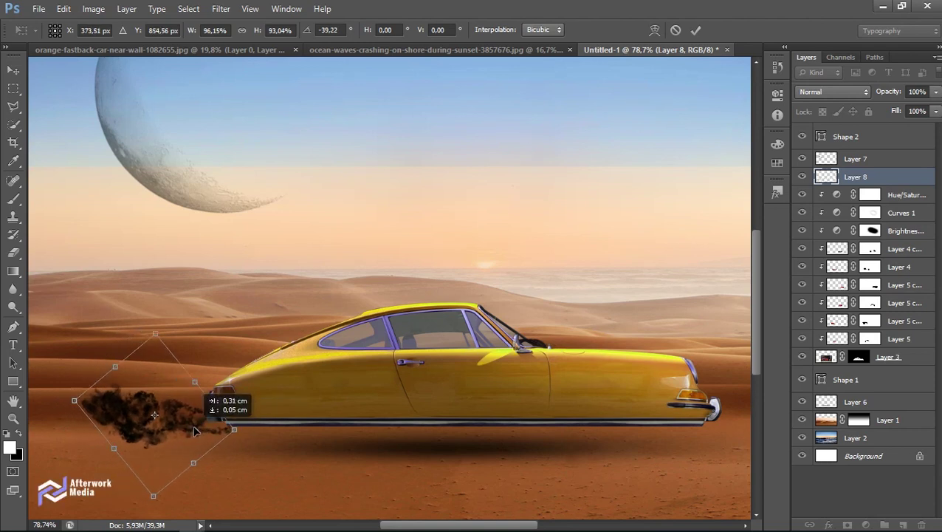
pyautogui.press('Return')
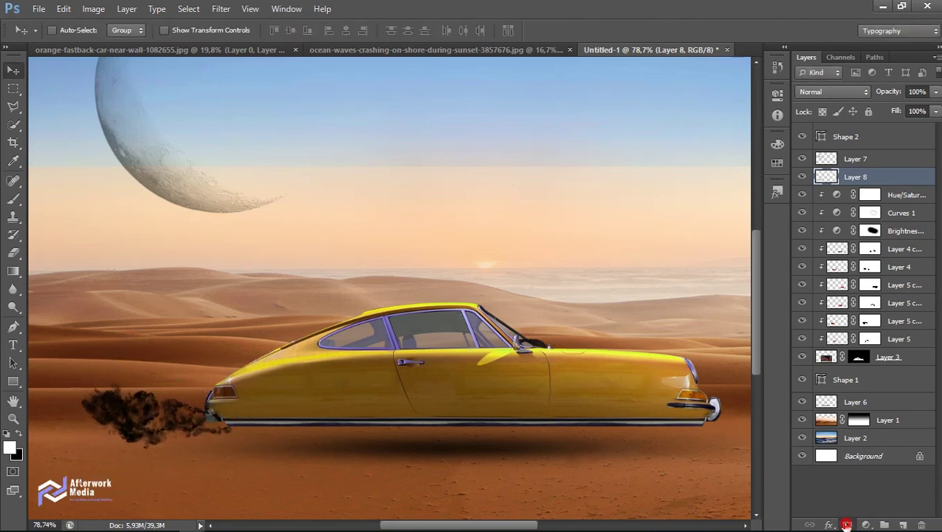
# - Mask Layer 8, paint black to soften the smoke's edges, and set opacity to 71%
pyautogui.click(847, 524)
pyautogui.press('b')
pyautogui.press('x')
pyautogui.moveTo(241, 497)
pyautogui.mouseDown()
pyautogui.moveTo(236, 460)
pyautogui.moveTo(175, 474)
pyautogui.mouseUp()
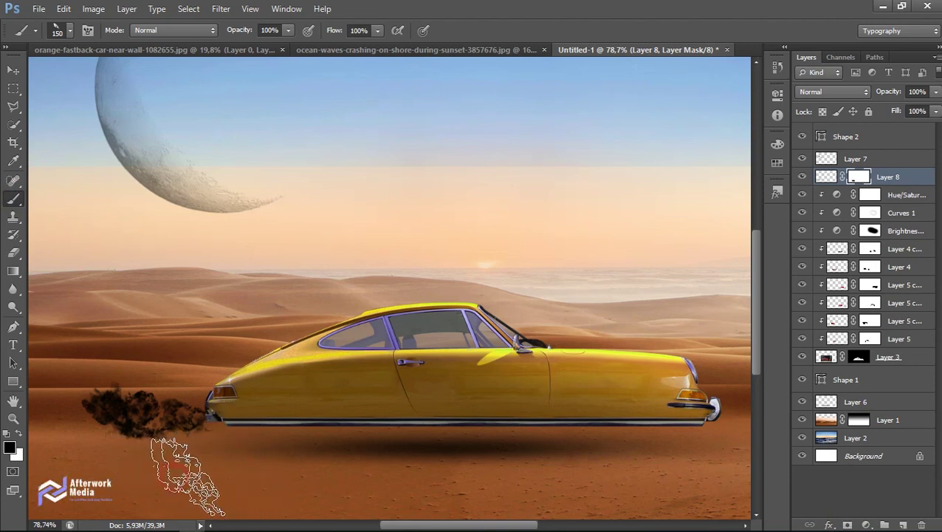
pyautogui.moveTo(217, 473); pyautogui.dragTo(169, 489)
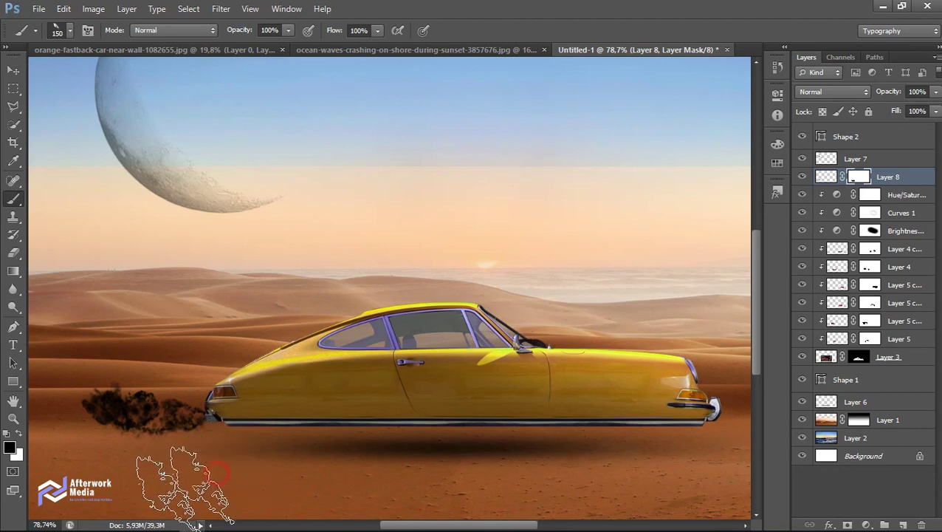
pyautogui.moveTo(892, 93); pyautogui.dragTo(873, 93)
pyautogui.press('v')
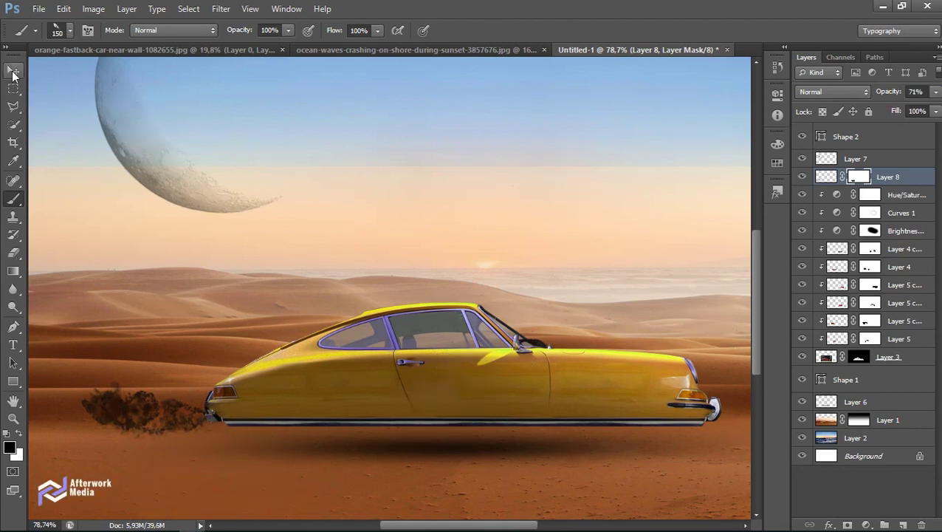
pyautogui.scroll(-2, 320, 251)
pyautogui.scroll(2, 220, 403)
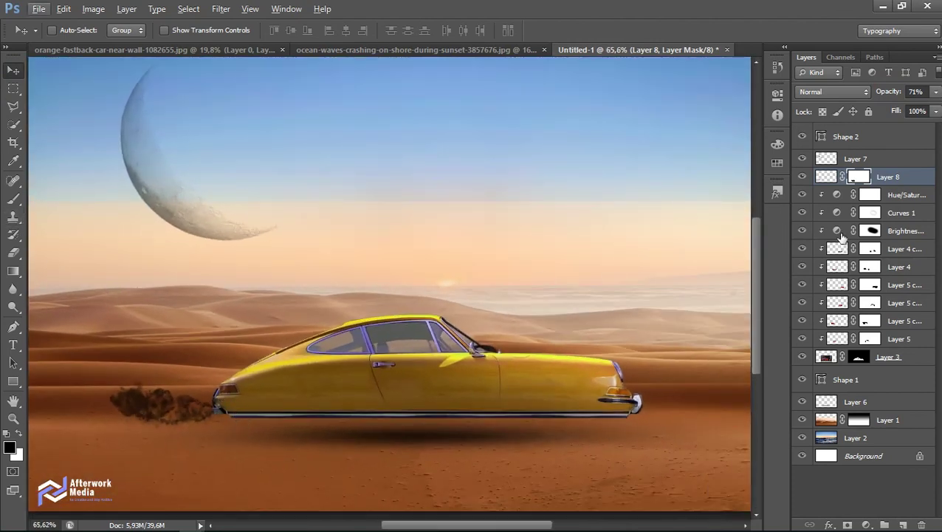
# - Stamp a dark smoke dab on a new layer, rotated and moved under the exhaust trail
pyautogui.click(897, 194)
pyautogui.click(903, 524)
pyautogui.press('x')
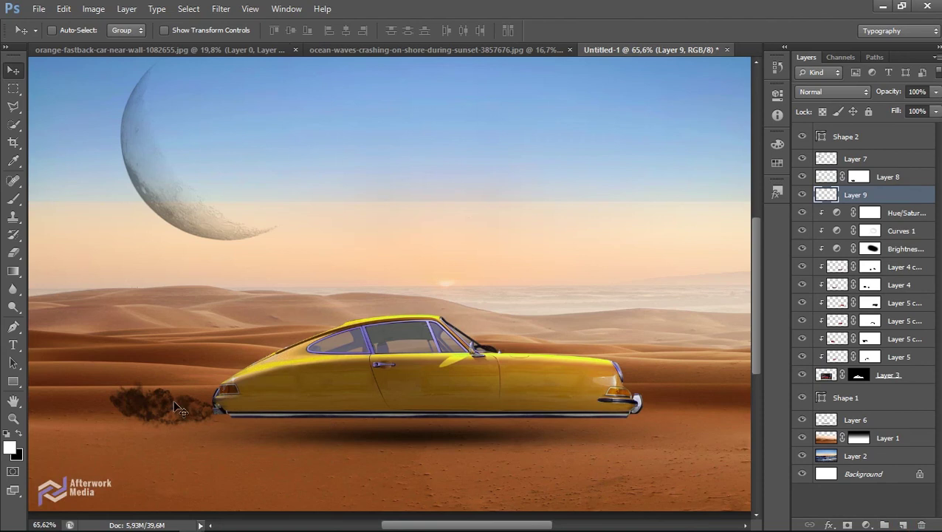
pyautogui.click(13, 198)
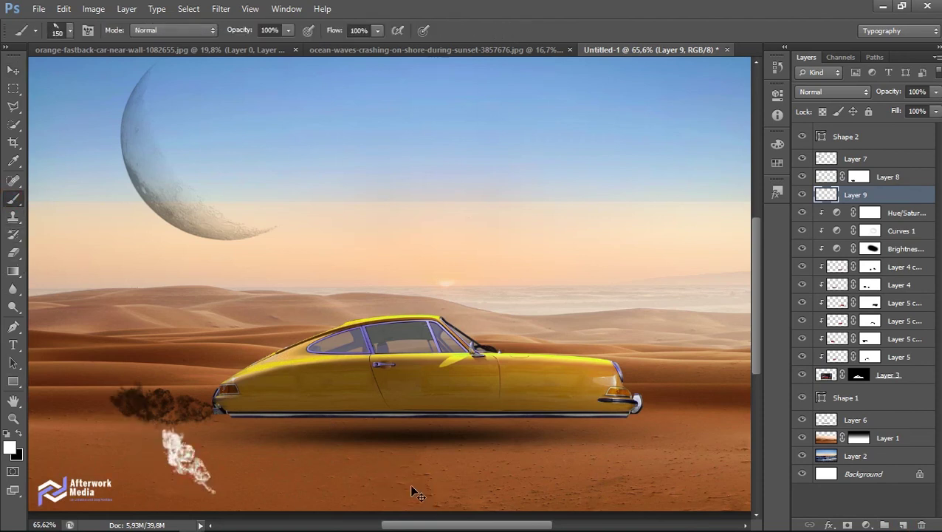
pyautogui.click(180, 465)
pyautogui.hotkey('ctrl', 't')
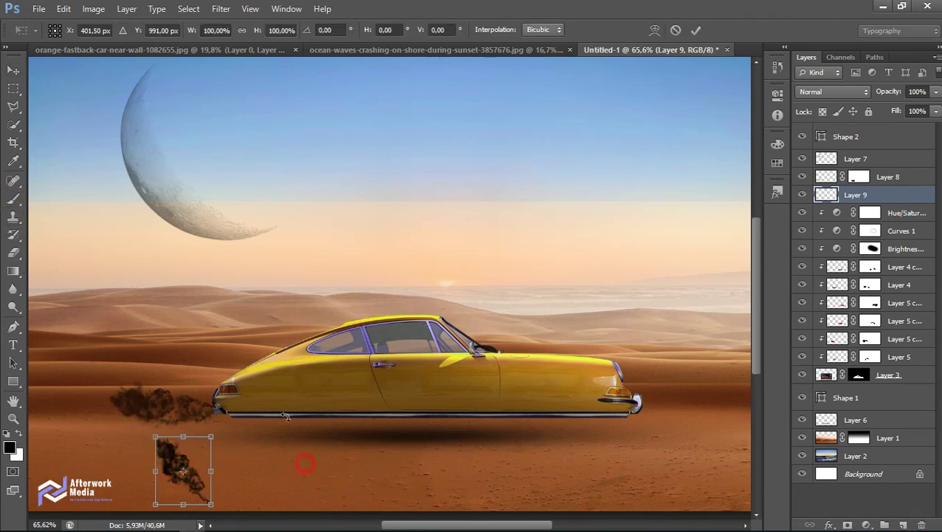
pyautogui.moveTo(285, 415); pyautogui.dragTo(303, 372)
pyautogui.moveTo(199, 488); pyautogui.dragTo(177, 456)
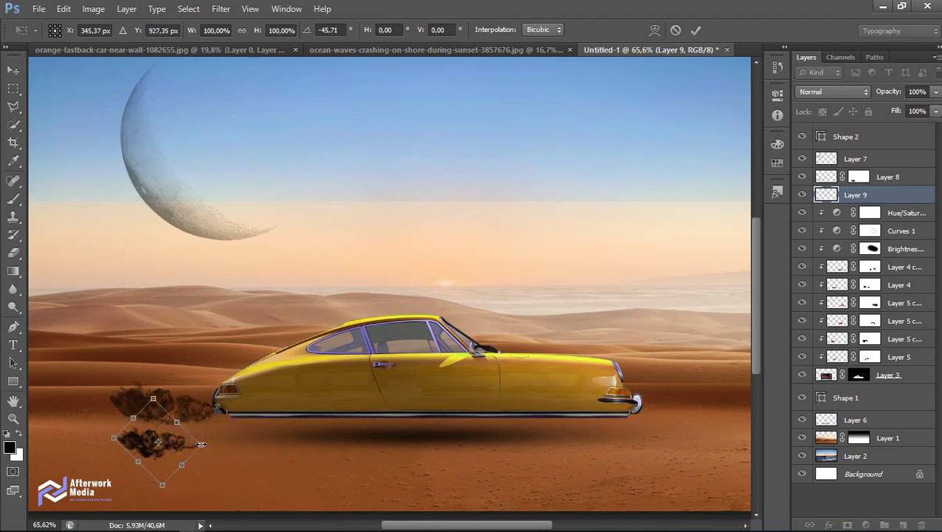
pyautogui.press('Return')
# - Blur the shadow dab 12.7 px, drop it to 42% opacity and stretch it wider
pyautogui.click(221, 8)
pyautogui.moveTo(228, 149)
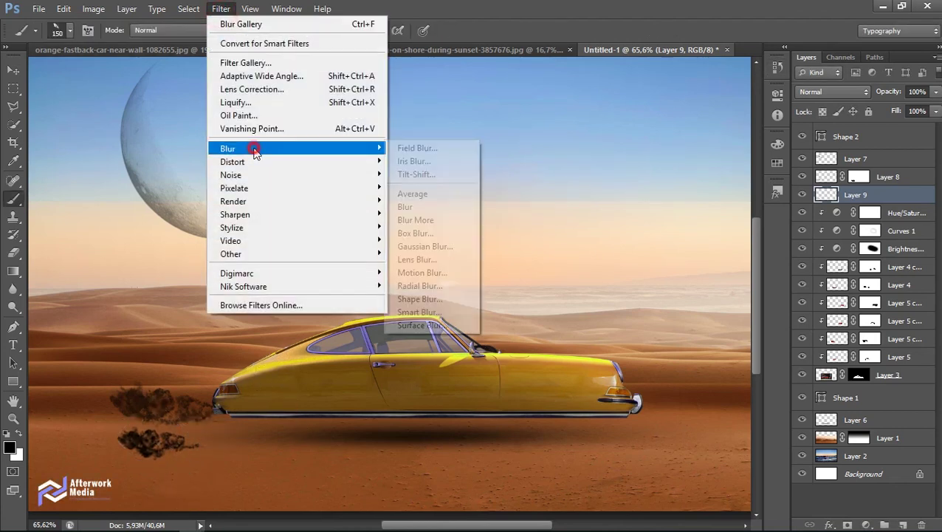
pyautogui.click(425, 245)
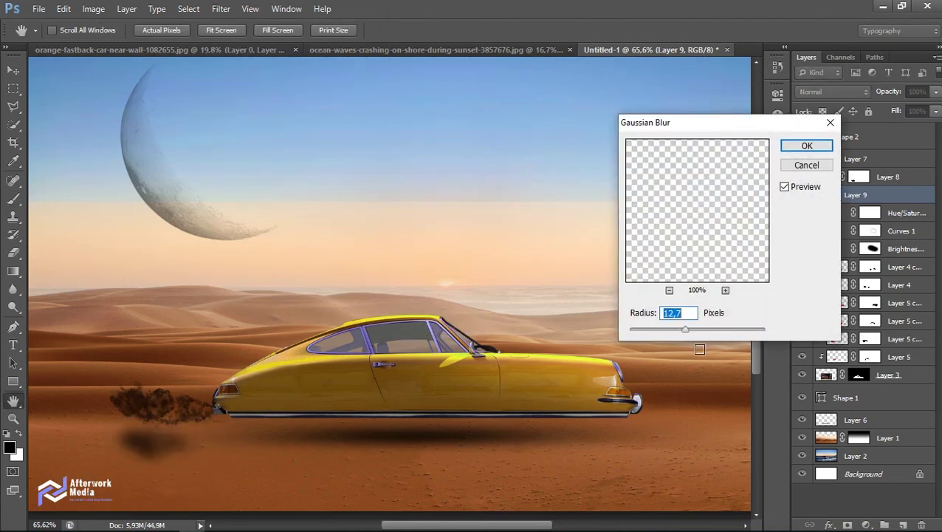
pyautogui.click(806, 146)
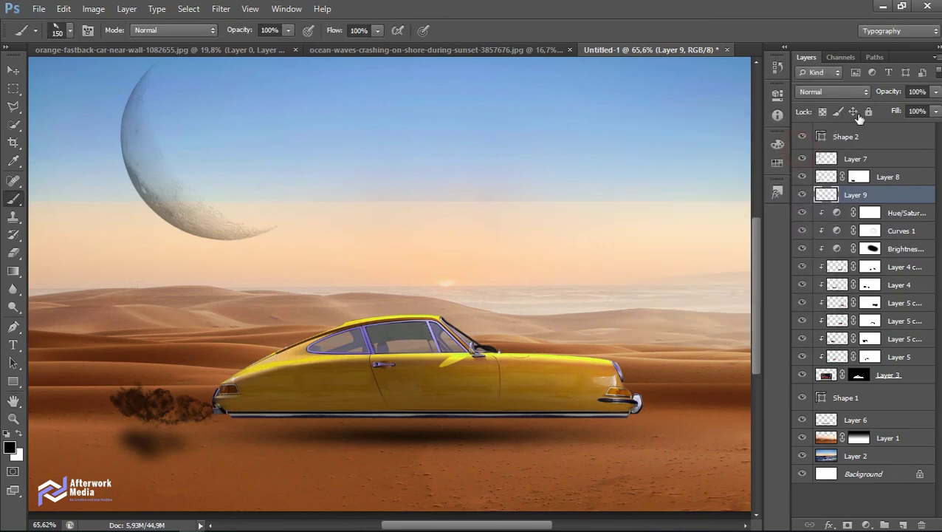
pyautogui.moveTo(881, 94); pyautogui.dragTo(852, 92)
pyautogui.hotkey('ctrl', 't')
pyautogui.moveTo(217, 443); pyautogui.dragTo(247, 442)
pyautogui.press('Return')
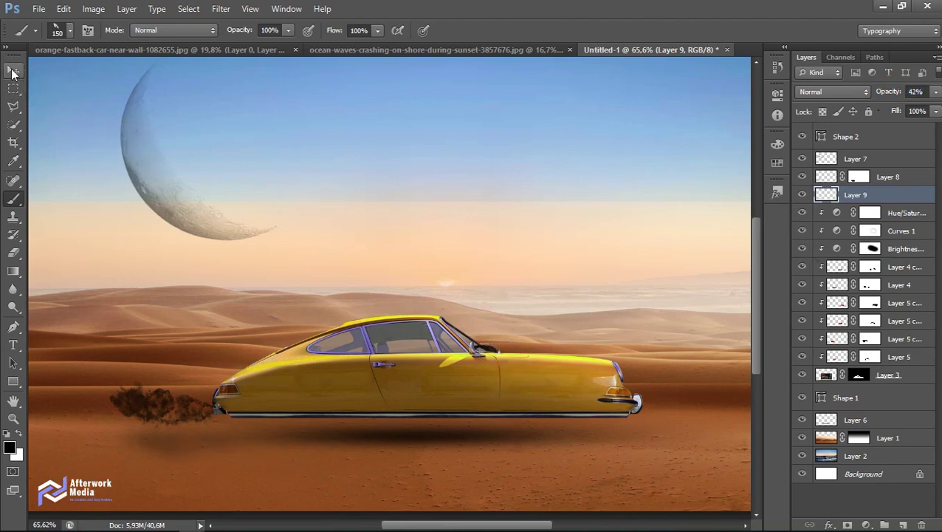
pyautogui.press('v')
pyautogui.scroll(-2, 419, 230)
pyautogui.scroll(1, 419, 239)
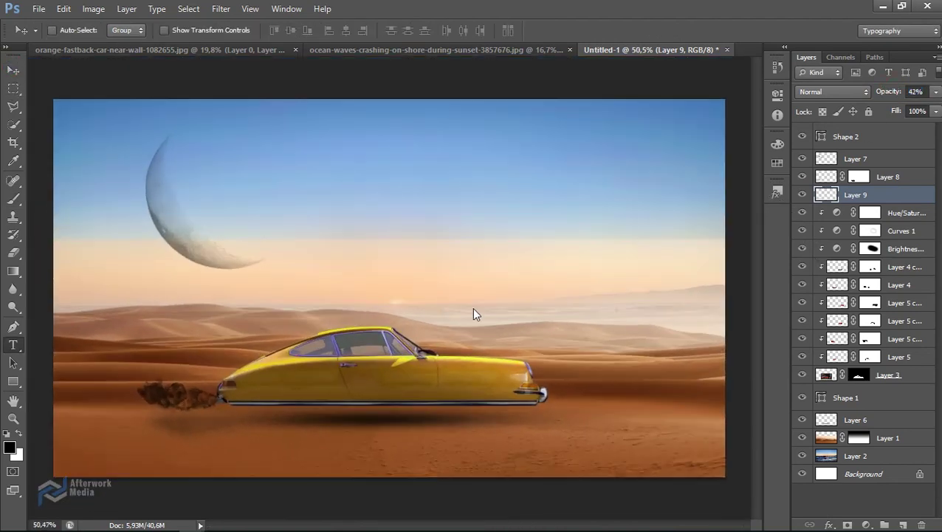
# - Add Color Balance midtones +47, -2, -25 above Layer 7, plus a new empty layer
pyautogui.press('t')
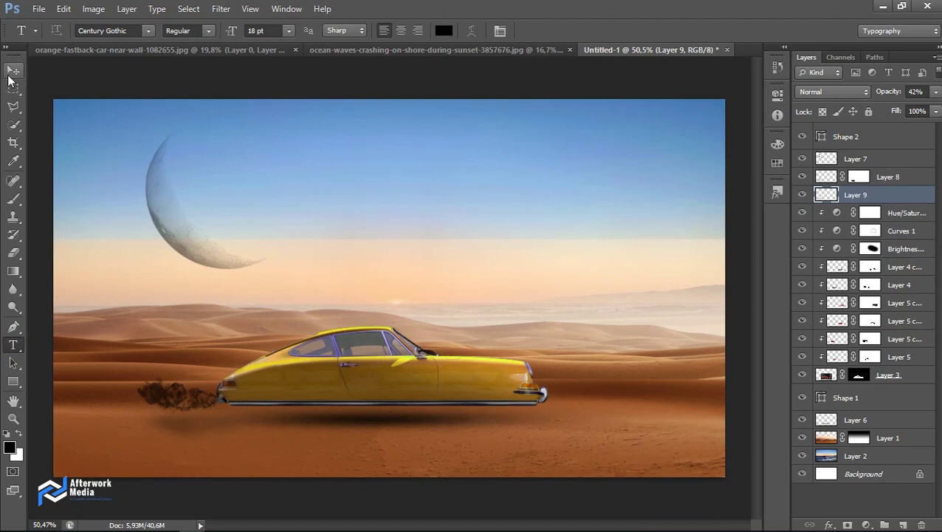
pyautogui.click(10, 75)
pyautogui.click(890, 159)
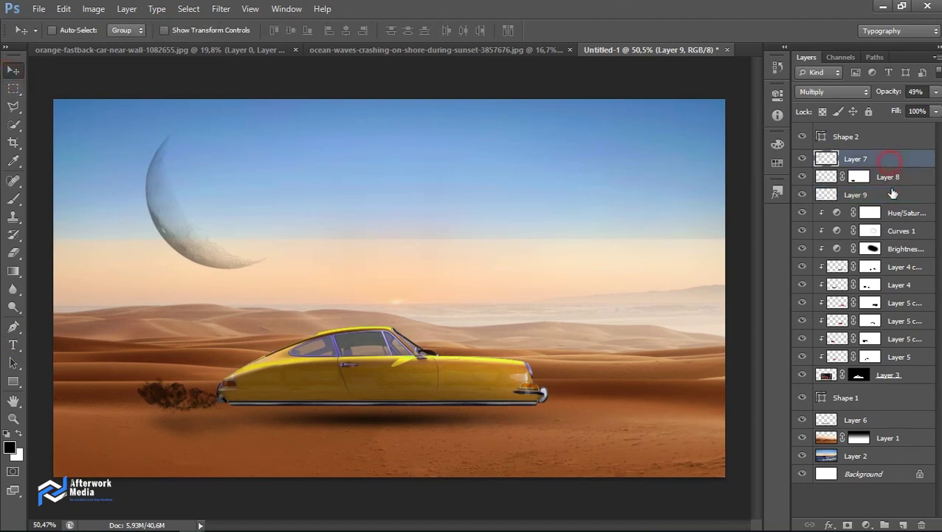
pyautogui.click(869, 526)
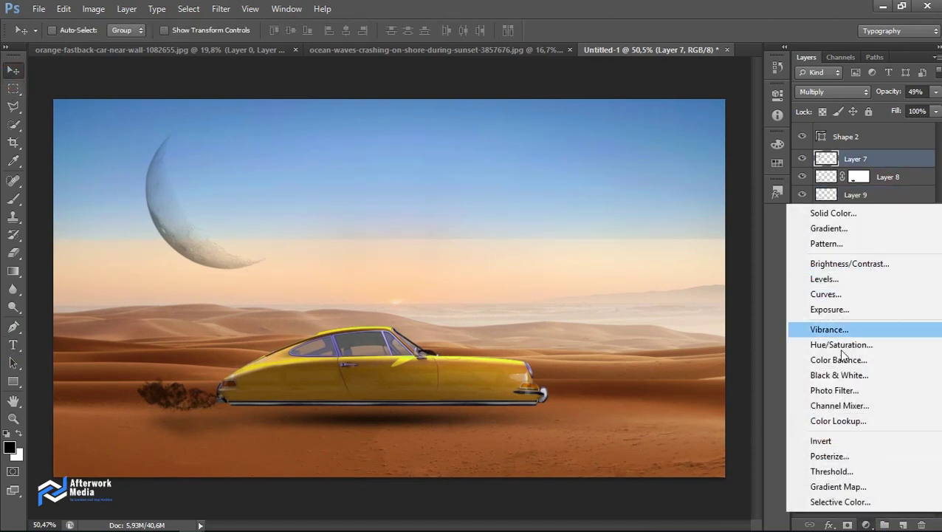
pyautogui.click(839, 360)
pyautogui.moveTo(660, 161)
pyautogui.mouseDown()
pyautogui.moveTo(677, 161)
pyautogui.moveTo(653, 209)
pyautogui.mouseUp()
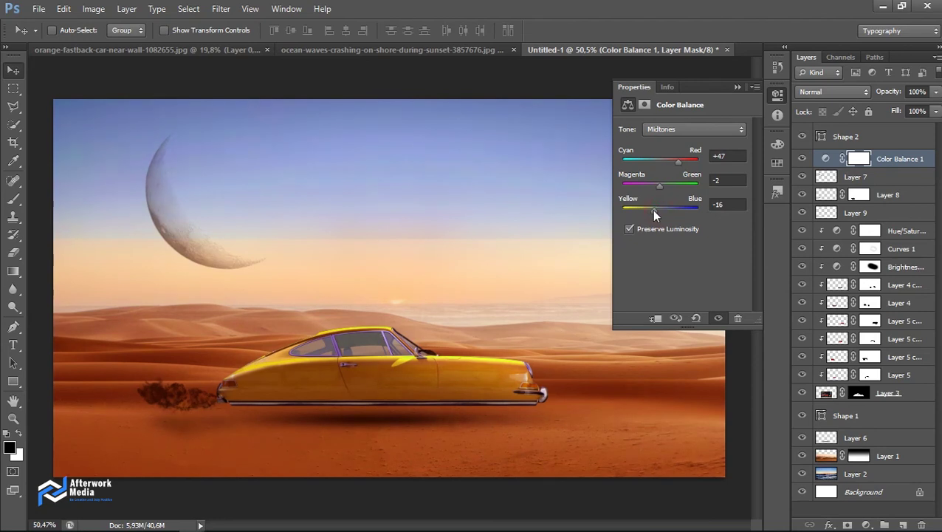
pyautogui.click(740, 89)
pyautogui.click(902, 525)
pyautogui.click(14, 199)
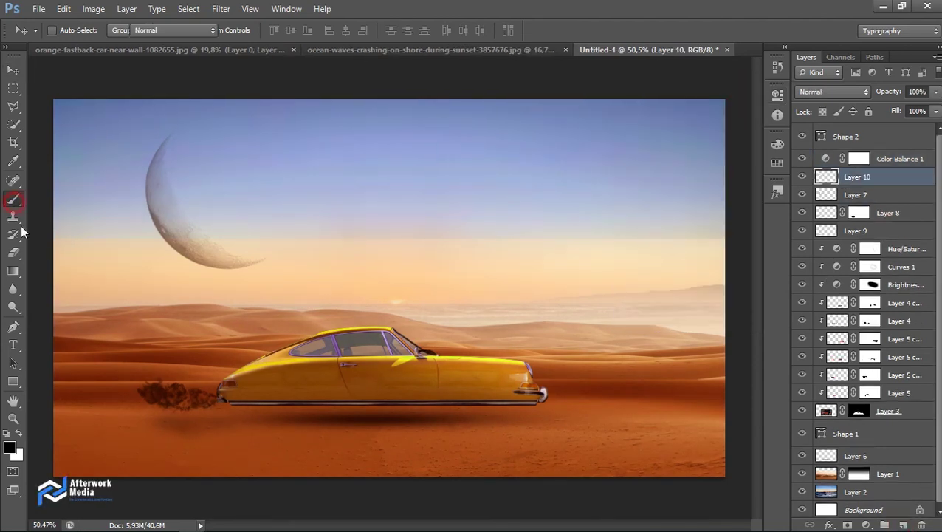
# - Paint a white upper-right sky glow with a 1400 px Soft Round brush at 47% opacity
pyautogui.rightClick(665, 286)
pyautogui.moveTo(910, 421); pyautogui.dragTo(914, 208)
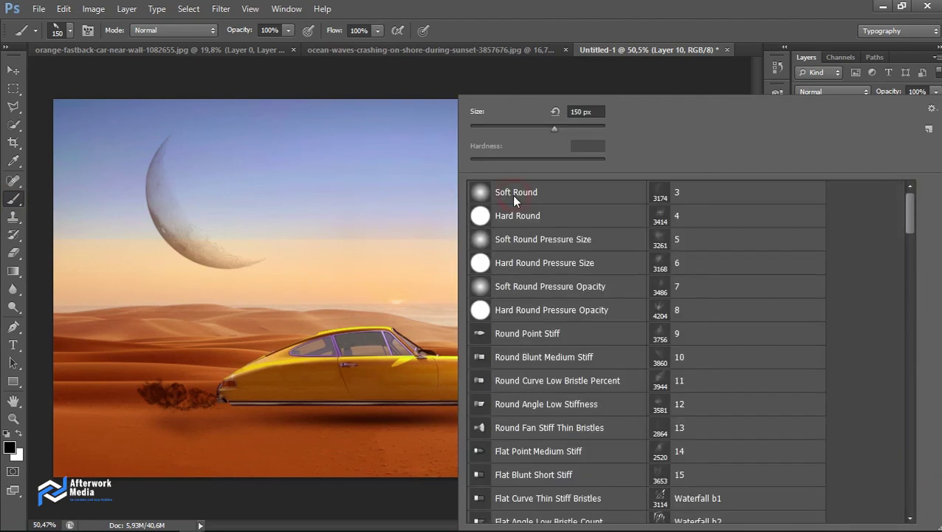
pyautogui.doubleClick(515, 193)
pyautogui.press(']')
pyautogui.press(']')
pyautogui.press(']')
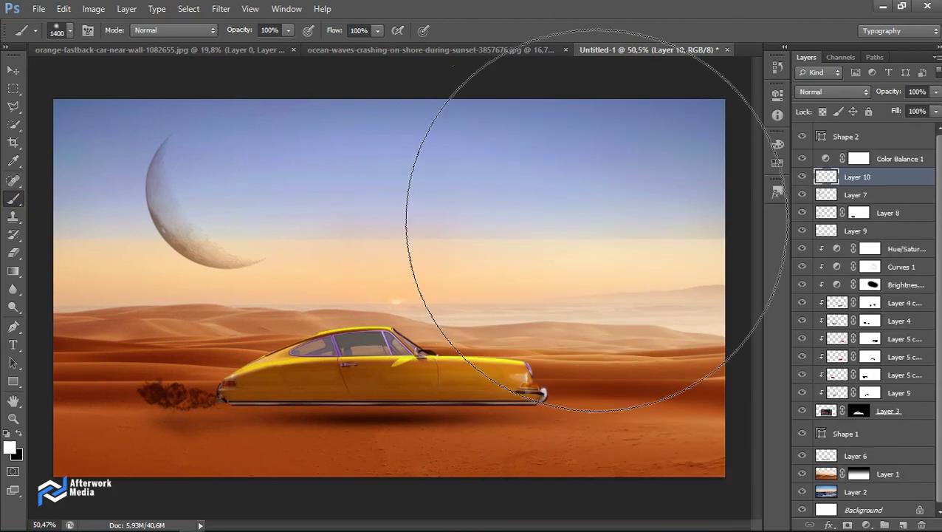
pyautogui.click(697, 111)
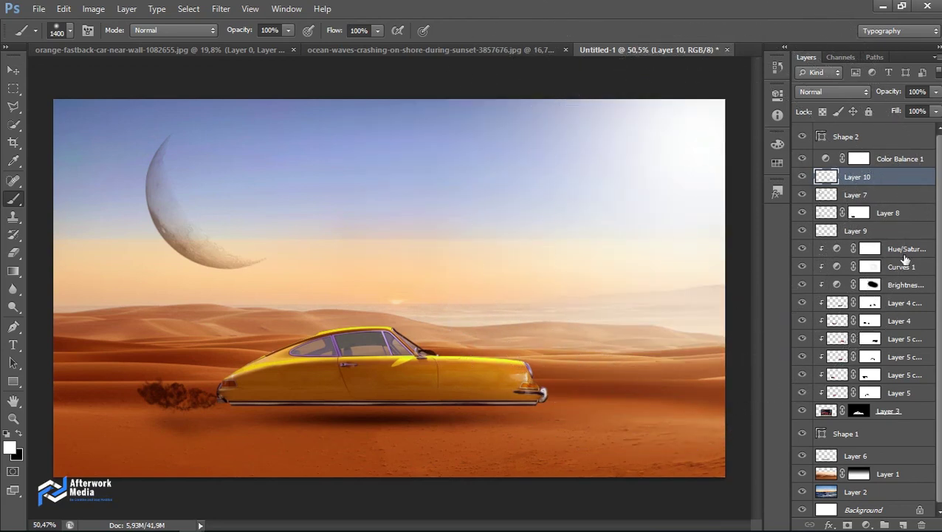
pyautogui.moveTo(885, 98); pyautogui.dragTo(845, 99)
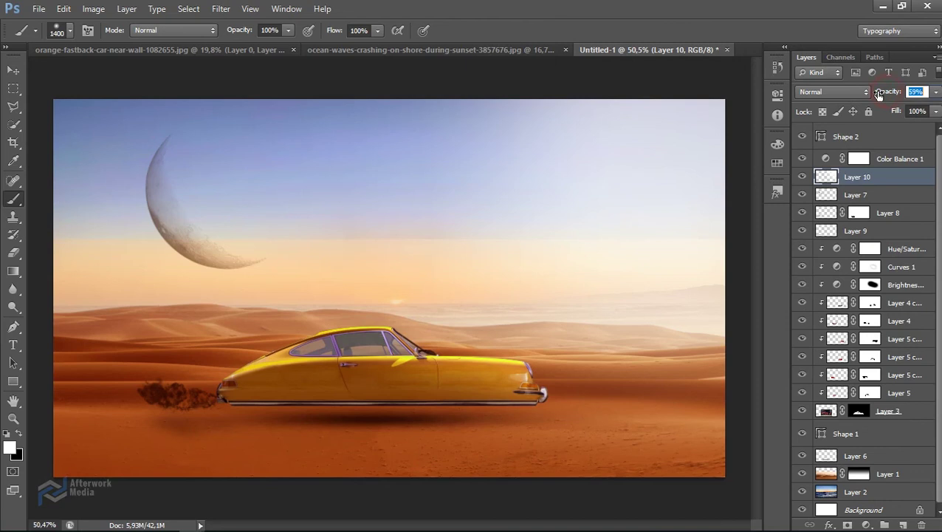
pyautogui.moveTo(884, 99); pyautogui.dragTo(853, 99)
# - Retune Color Balance 1 midtones to +55, -18, -38
pyautogui.press('v')
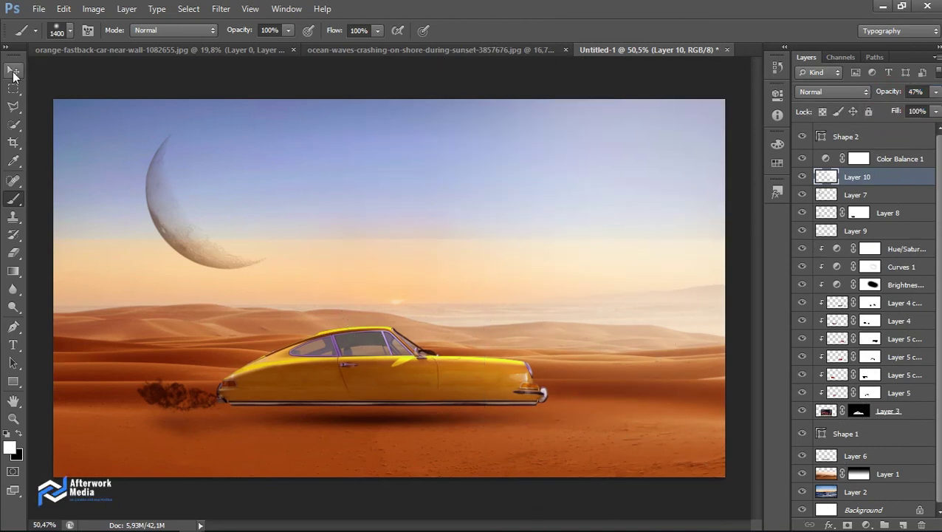
pyautogui.doubleClick(826, 158)
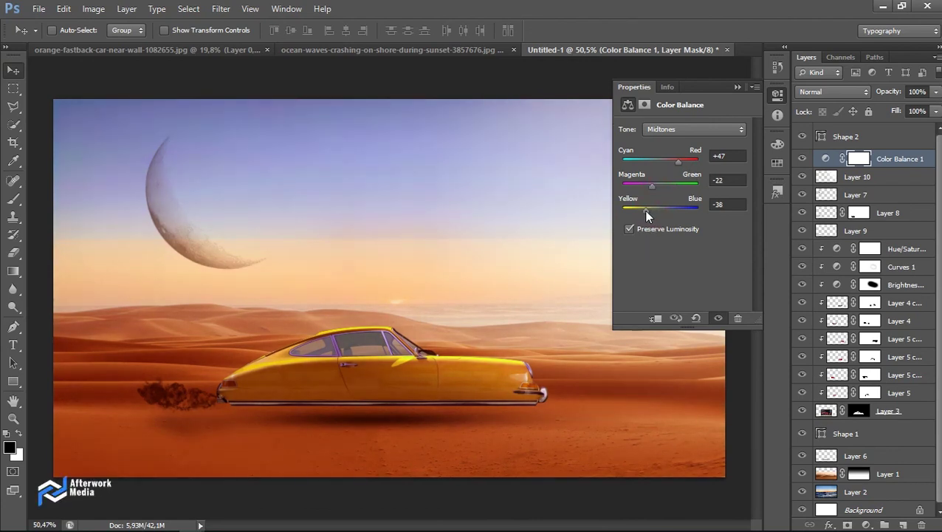
pyautogui.moveTo(651, 187); pyautogui.dragTo(654, 186)
pyautogui.click(737, 86)
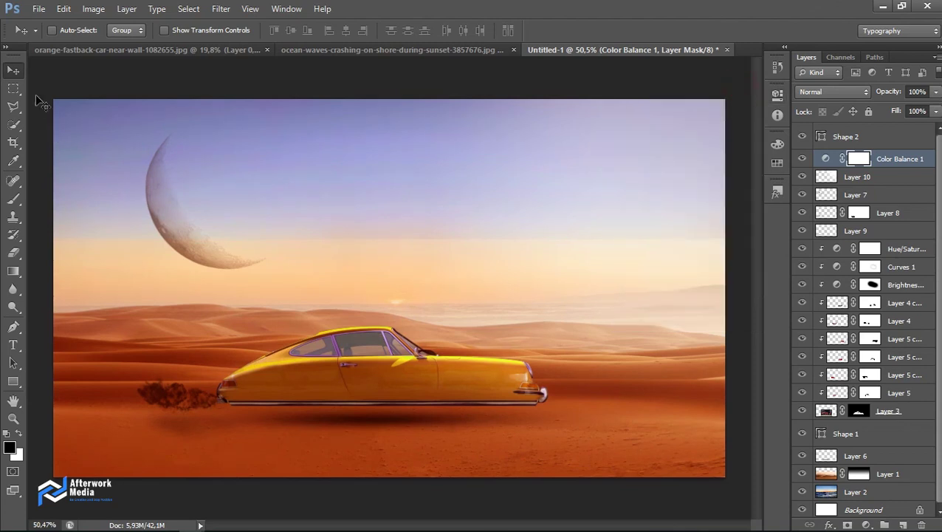
pyautogui.scroll(-1, 877, 393)
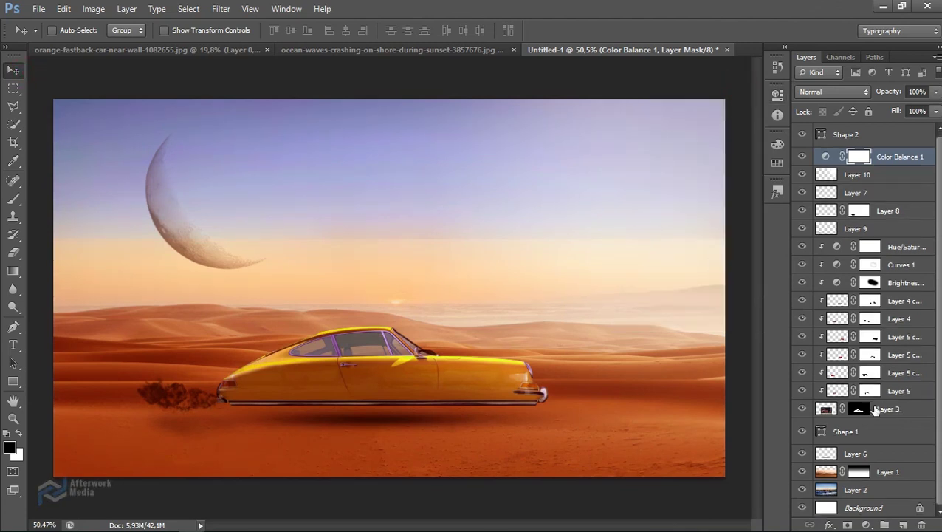
# - Group all the composite layers into Group 1 and duplicate the group
pyautogui.keyDown('shift'); pyautogui.click(872, 490); pyautogui.keyUp('shift')
pyautogui.hotkey('ctrl', 'g')
pyautogui.rightClick(841, 156)
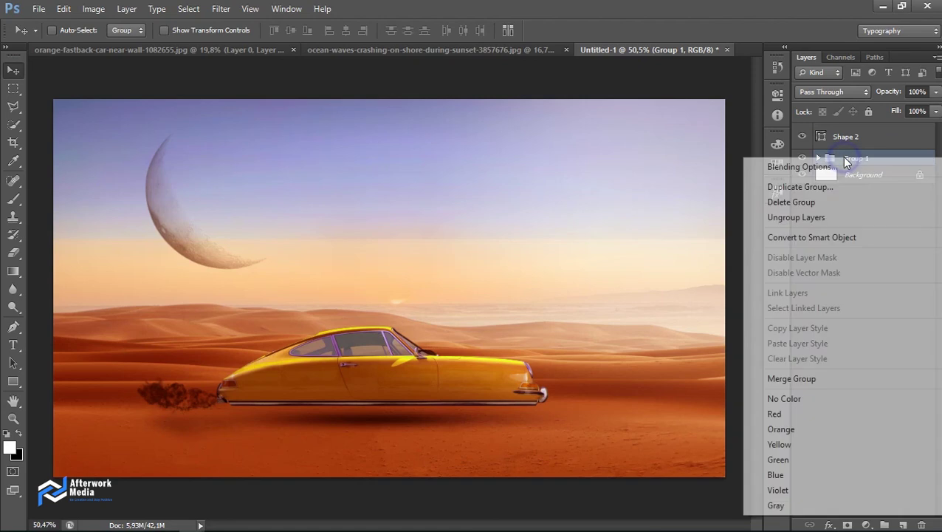
pyautogui.click(825, 187)
pyautogui.click(591, 155)
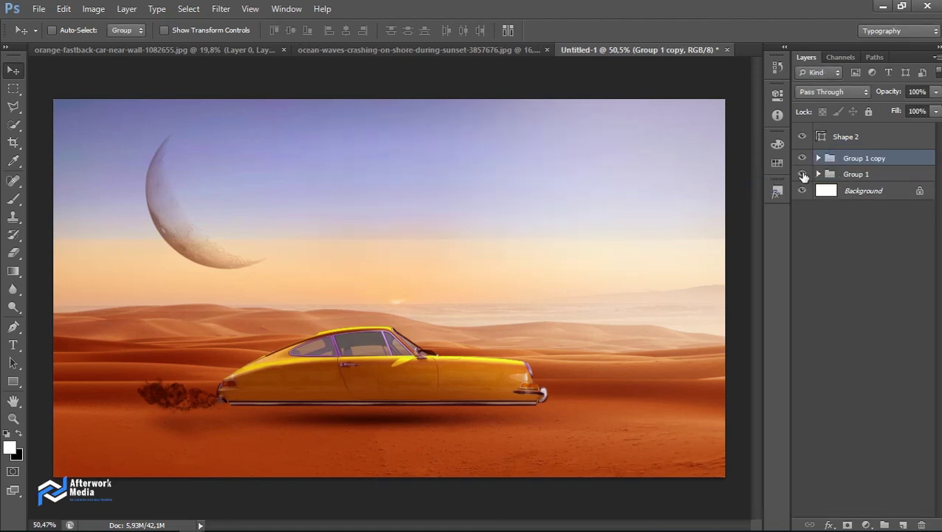
# - Merge the Group 1 copy into a single rasterized layer
pyautogui.rightClick(868, 163)
pyautogui.click(841, 383)
pyautogui.rightClick(826, 158)
pyautogui.click(887, 153)
pyautogui.rightClick(887, 154)
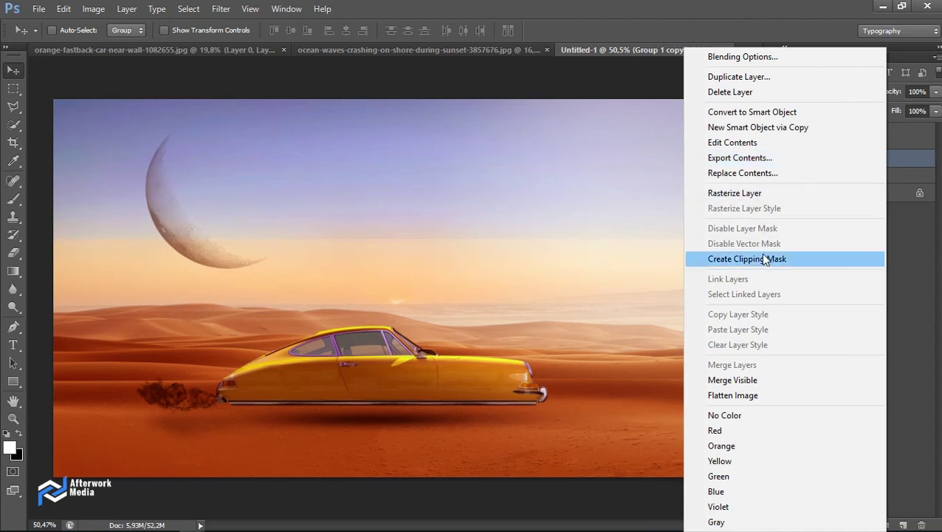
pyautogui.click(765, 192)
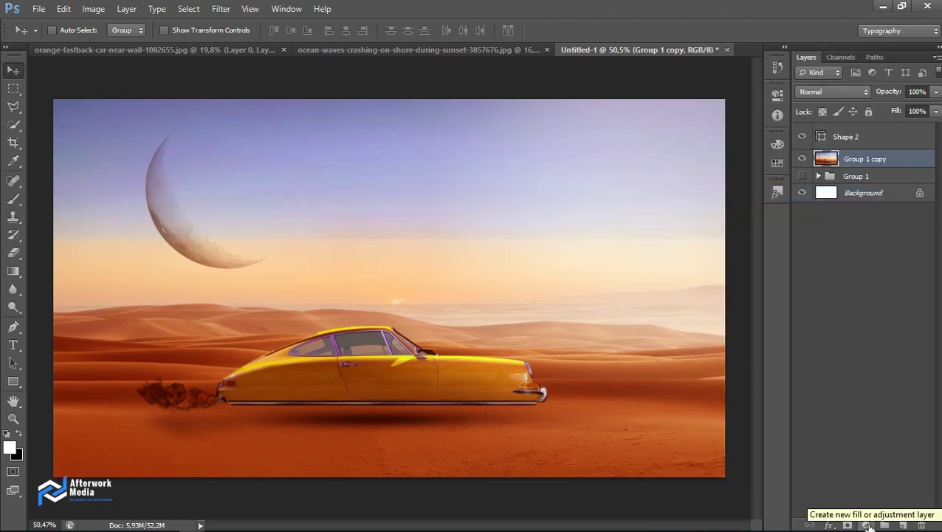
pyautogui.click(221, 9)
pyautogui.moveTo(228, 149)
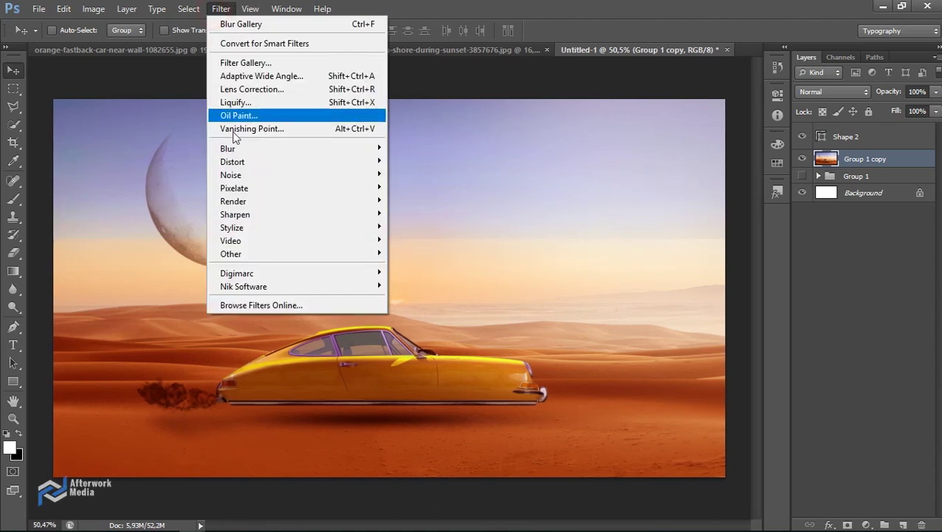
# - Set a 6 px Tilt-Shift blur pinned on the car, with focus lines framing it
pyautogui.click(402, 174)
pyautogui.moveTo(843, 187); pyautogui.dragTo(827, 190)
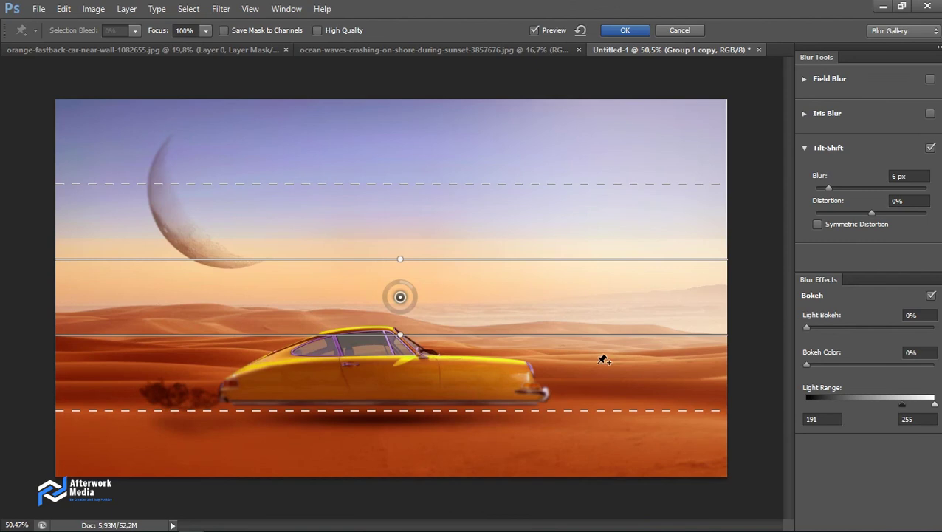
pyautogui.click(396, 381)
pyautogui.moveTo(406, 269); pyautogui.dragTo(406, 144)
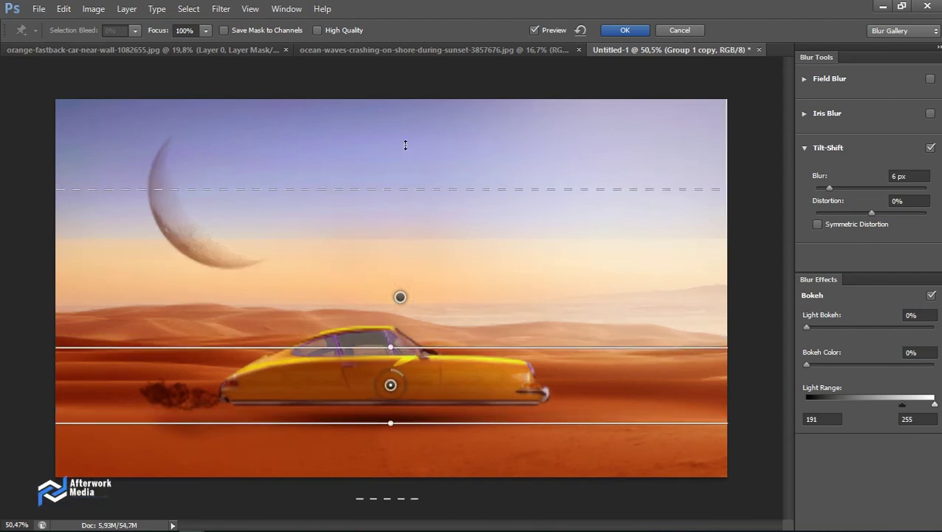
pyautogui.moveTo(406, 103); pyautogui.dragTo(406, 92)
pyautogui.moveTo(385, 498); pyautogui.dragTo(390, 424)
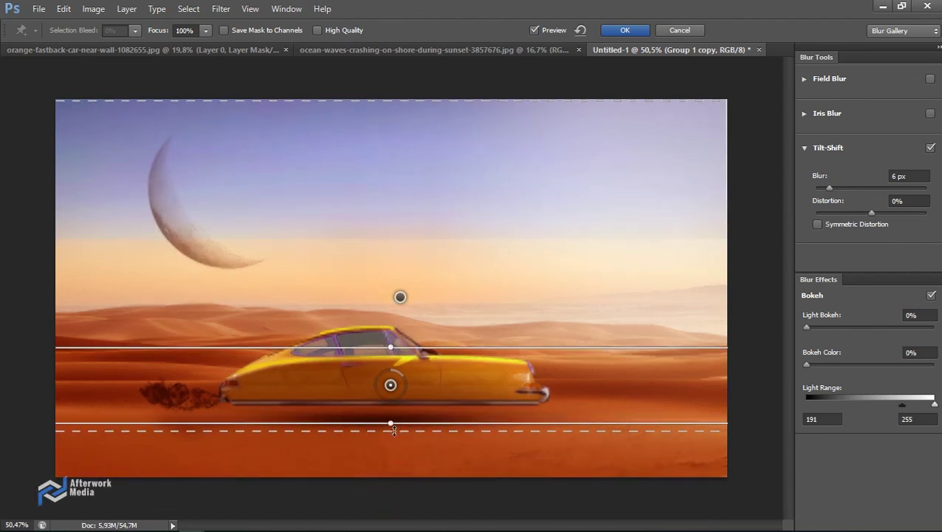
pyautogui.moveTo(390, 424); pyautogui.dragTo(390, 440)
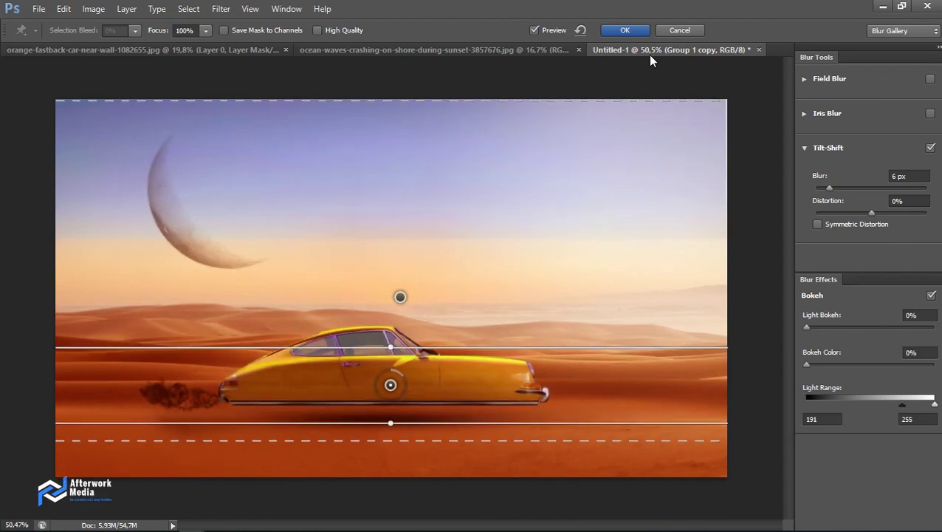